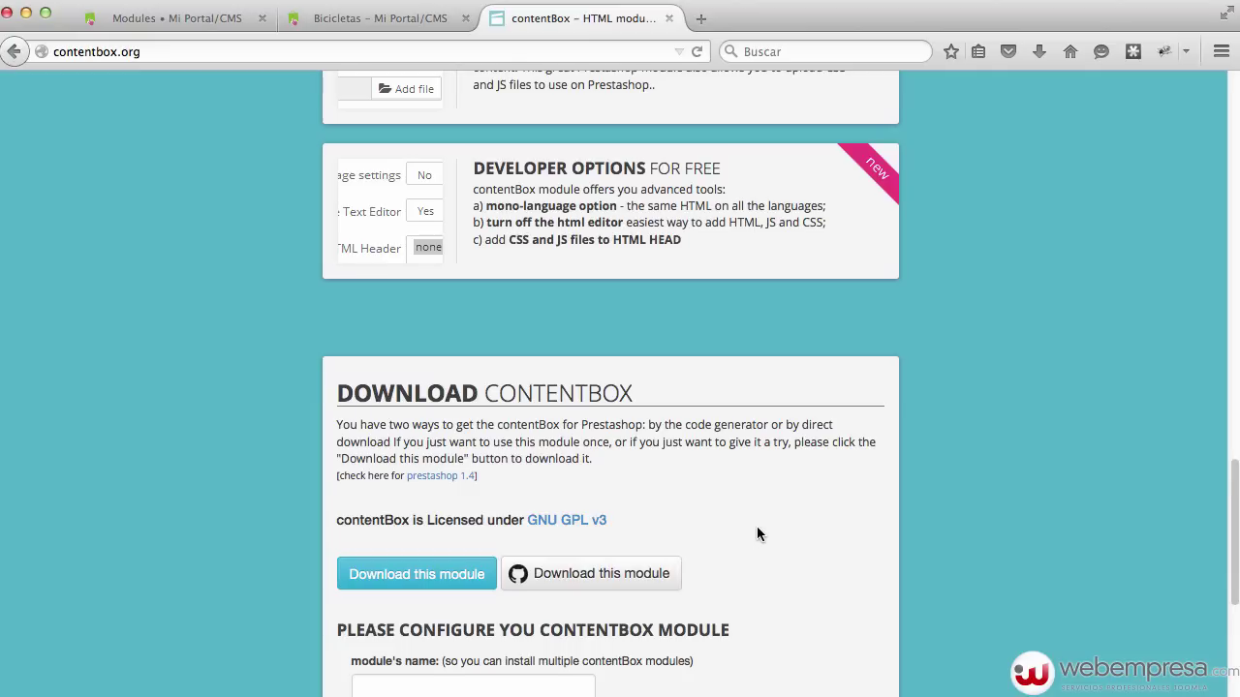
Generate a contentBox module named HtmlSuperior, described as "Se mostrará en la parte superior", and save its zip file
{"action": "scroll", "coordinate": [755, 533], "scroll_direction": "down", "scroll_amount": 3}
{"action": "left_click", "coordinate": [457, 544]}
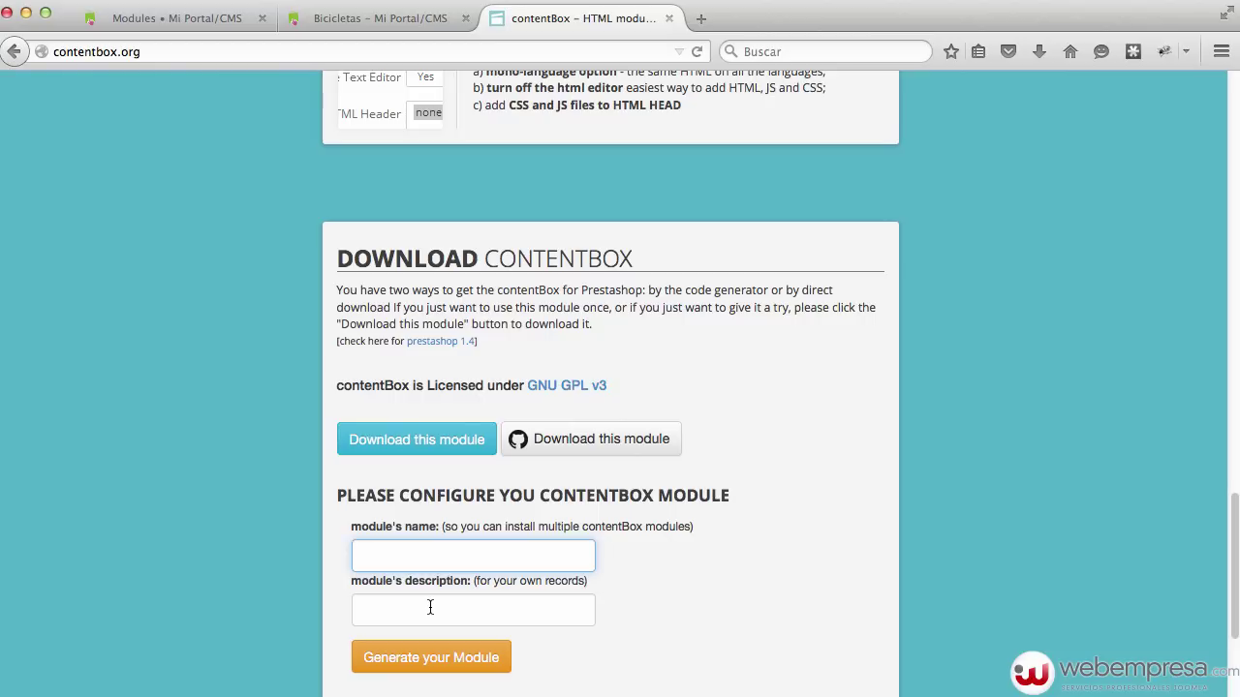
{"action": "type", "text": "H"}
{"action": "key", "text": "Down"}
{"action": "key", "text": "Return"}
{"action": "key", "text": "Tab"}
{"action": "type", "text": "Se"}
{"action": "key", "text": "Down"}
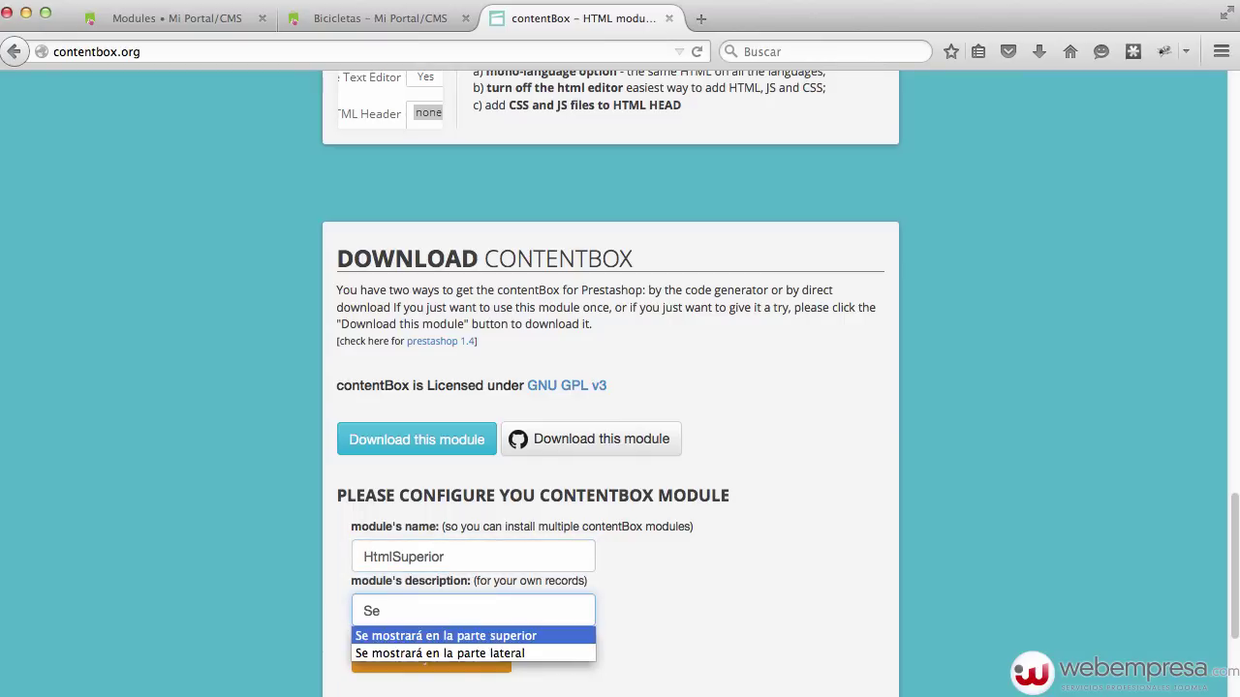
{"action": "key", "text": "Return"}
{"action": "key", "text": "Tab"}
{"action": "left_click", "coordinate": [394, 658]}
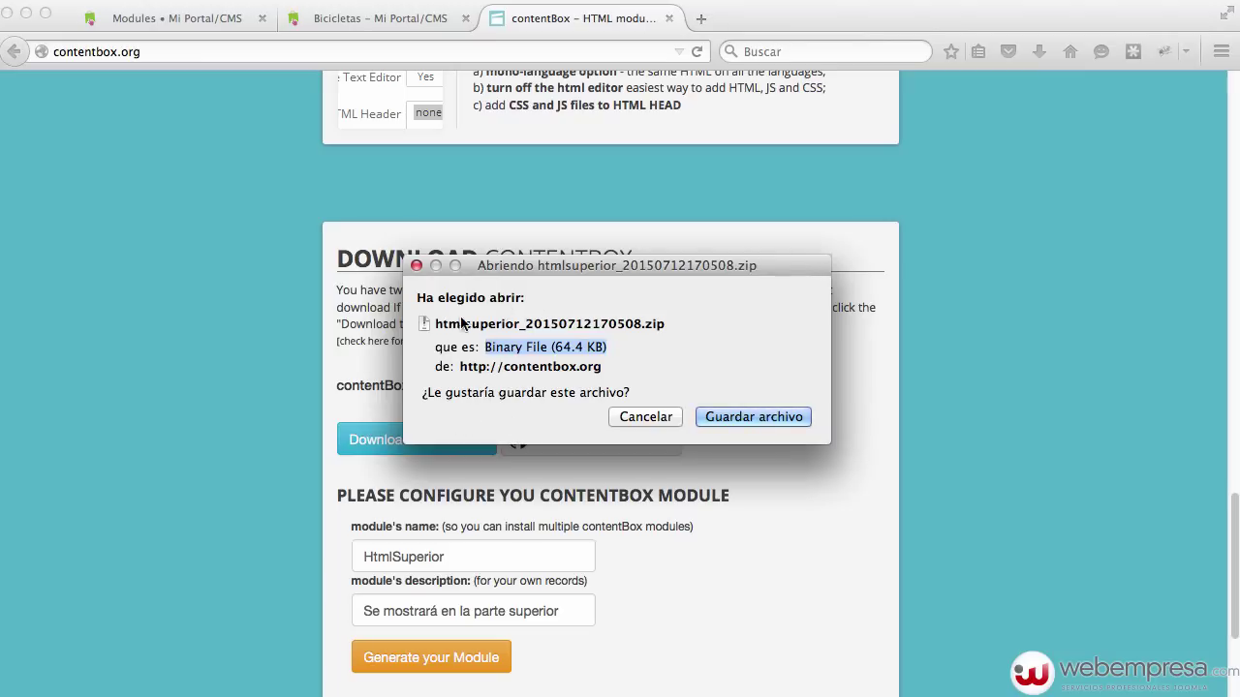
{"action": "left_click", "coordinate": [738, 417]}
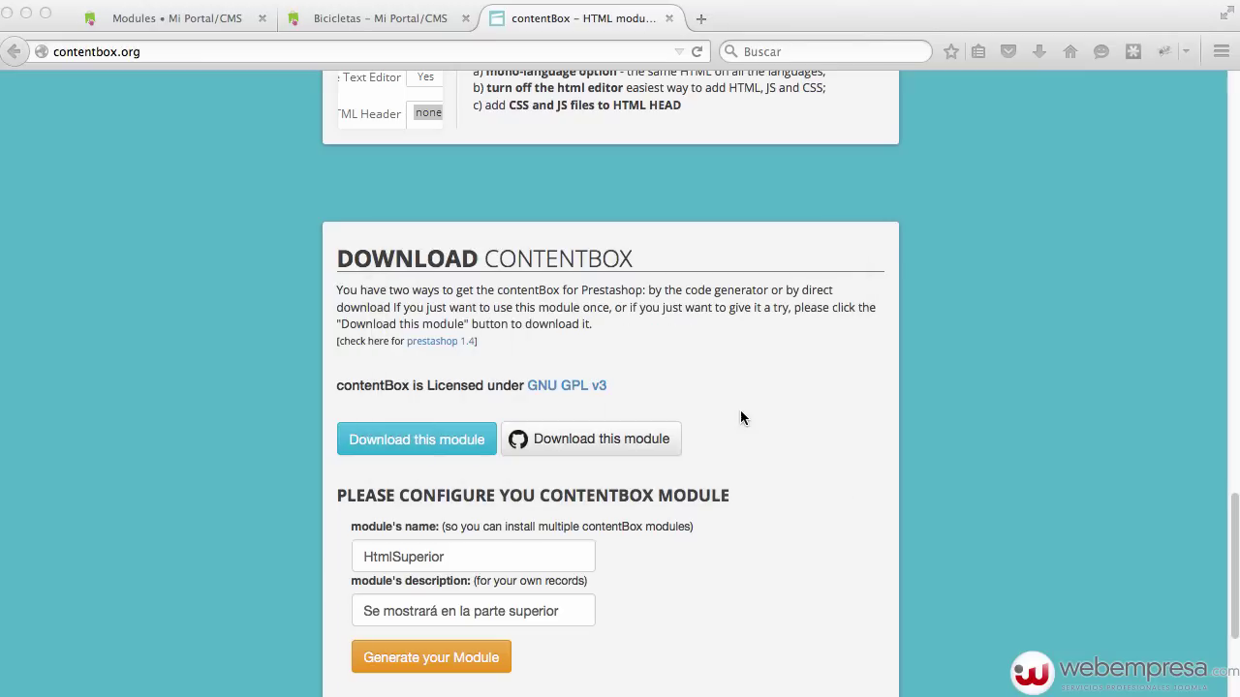
Replace the module's name with HtmlLateral in the contentBox generator form
{"action": "double_click", "coordinate": [450, 552]}
{"action": "type", "text": "H"}
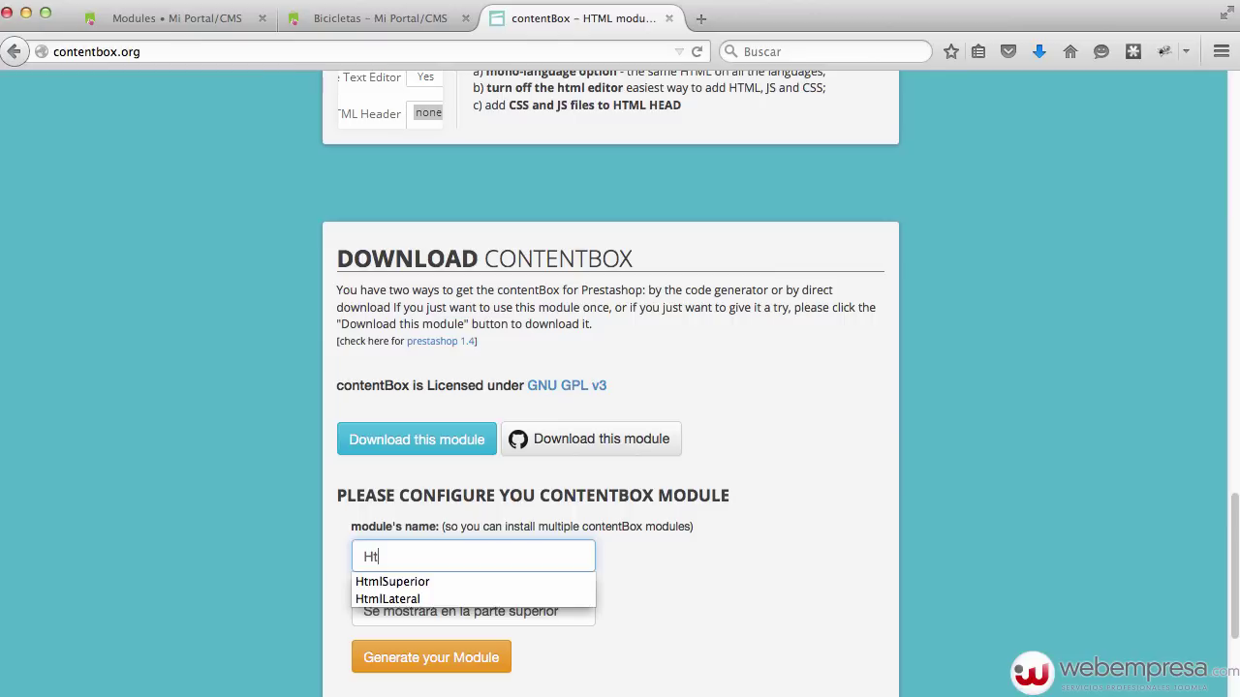
{"action": "type", "text": "t"}
{"action": "key", "text": "Down"}
{"action": "key", "text": "Down"}
{"action": "key", "text": "Tab"}
Change the module's description to "Se mostrará en la parte lateral", generate the module and save its zip file
{"action": "key", "text": "Right"}
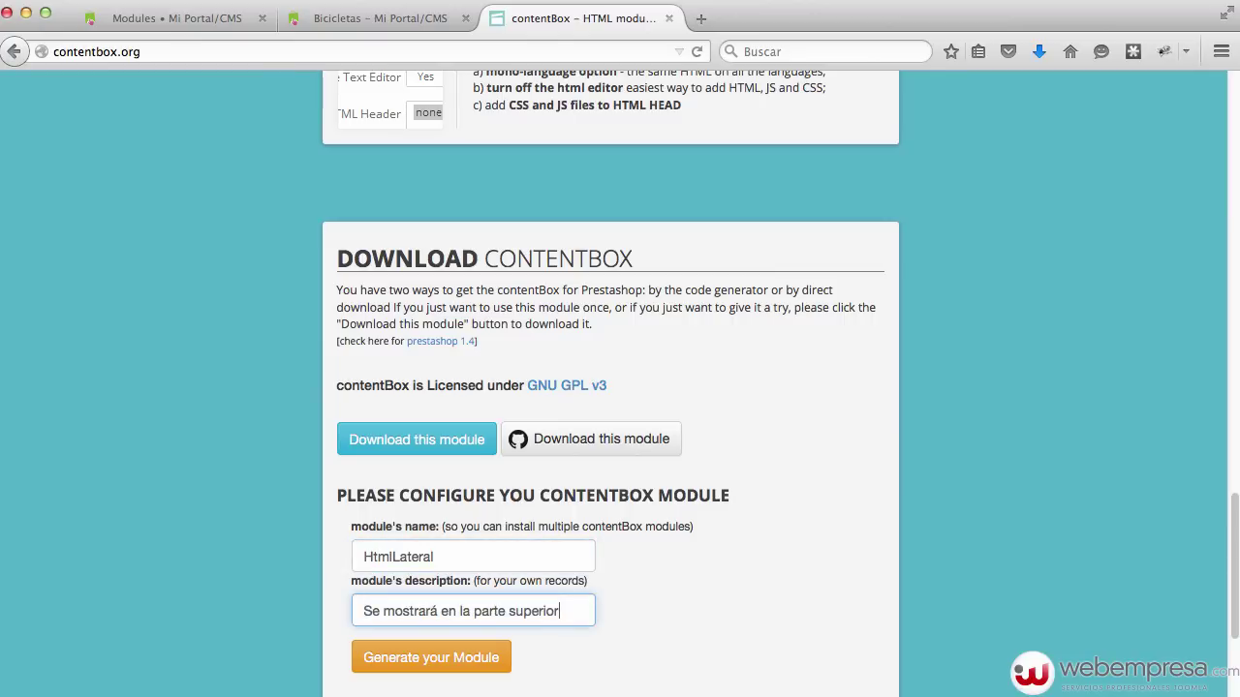
{"action": "key", "text": "BackSpace"}
{"action": "key", "text": "BackSpace"}
{"action": "key", "text": "BackSpace"}
{"action": "key", "text": "BackSpace"}
{"action": "key", "text": "BackSpace"}
{"action": "key", "text": "BackSpace"}
{"action": "key", "text": "BackSpace"}
{"action": "key", "text": "BackSpace"}
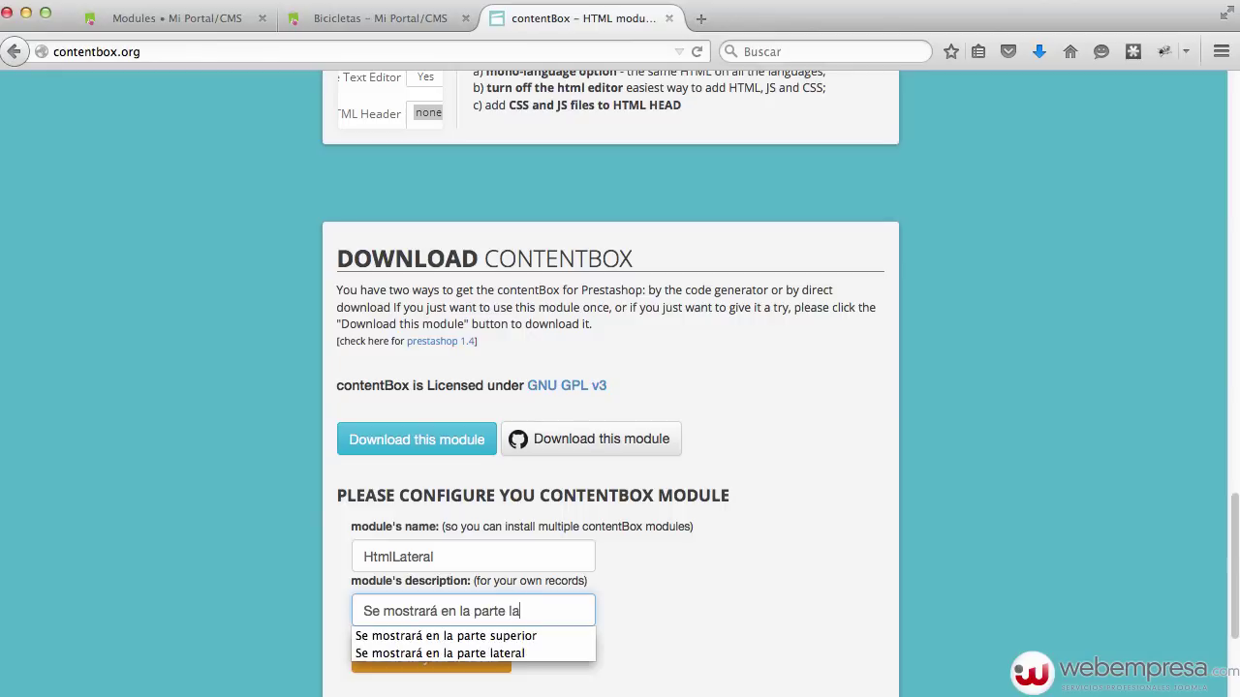
{"action": "type", "text": "la"}
{"action": "key", "text": "Down"}
{"action": "key", "text": "Down"}
{"action": "key", "text": "Return"}
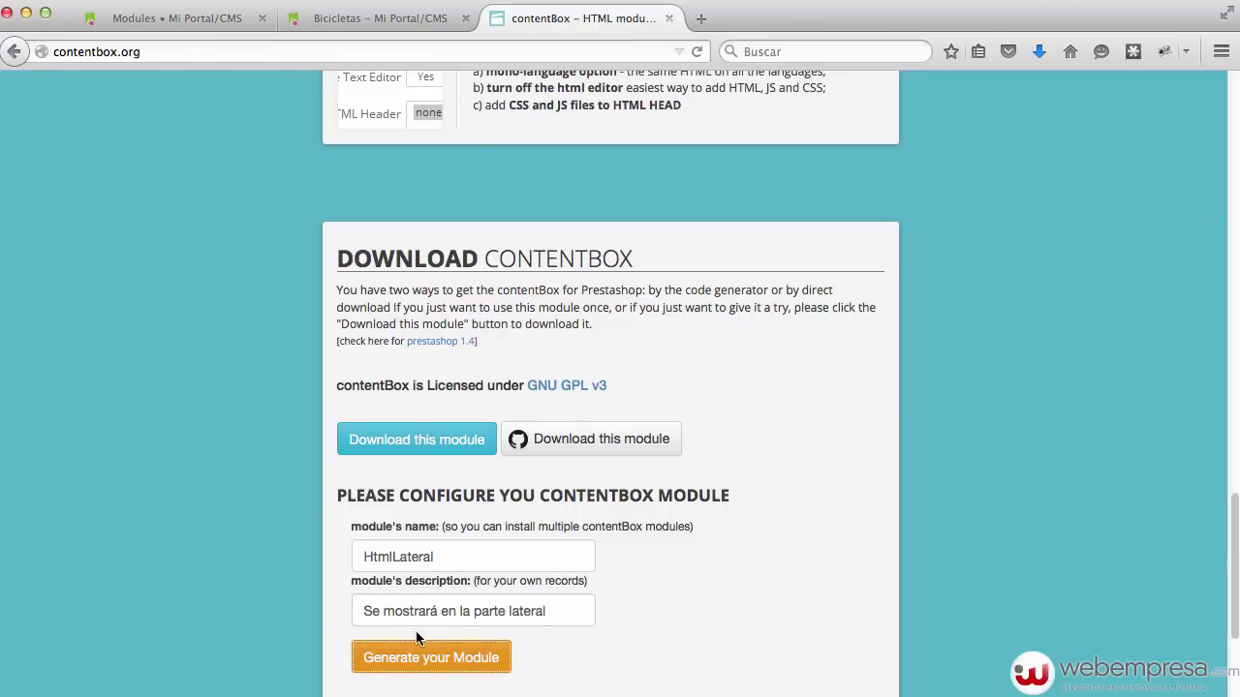
{"action": "left_click", "coordinate": [428, 656]}
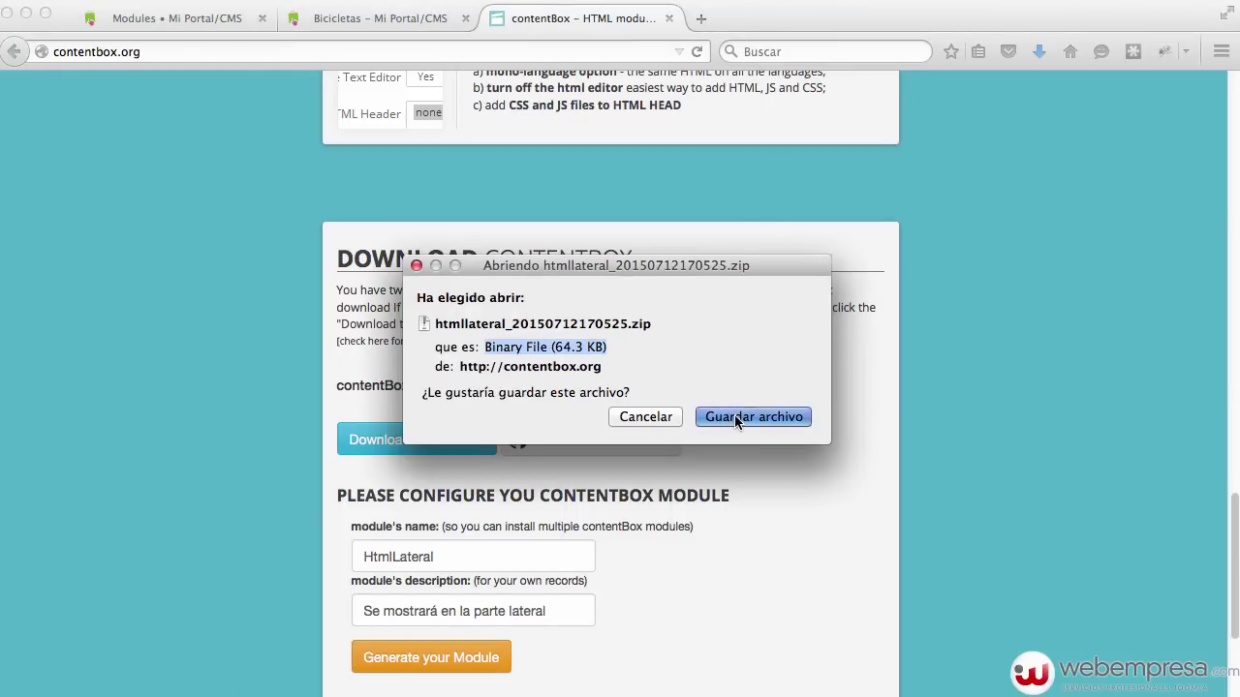
{"action": "left_click", "coordinate": [734, 416]}
Reveal the downloaded htmllateral and htmlsuperior zip files in the Descargas folder and move both to the desktop
{"action": "left_click", "coordinate": [1039, 51]}
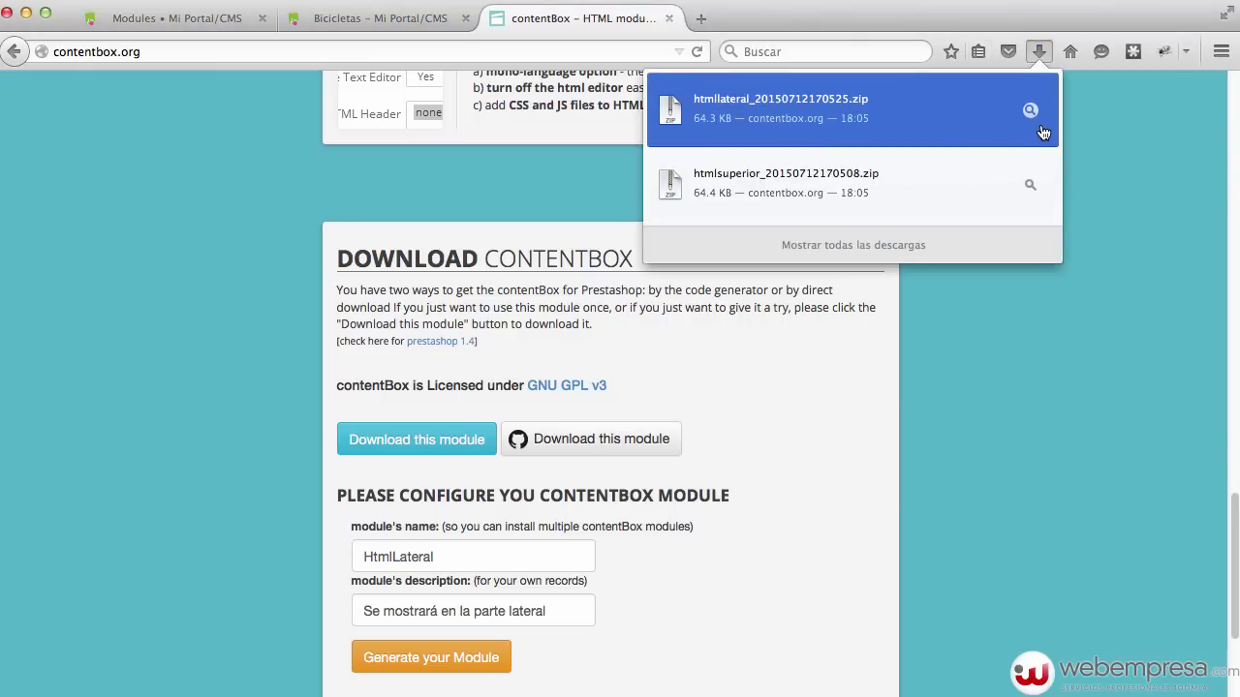
{"action": "left_click", "coordinate": [1031, 113]}
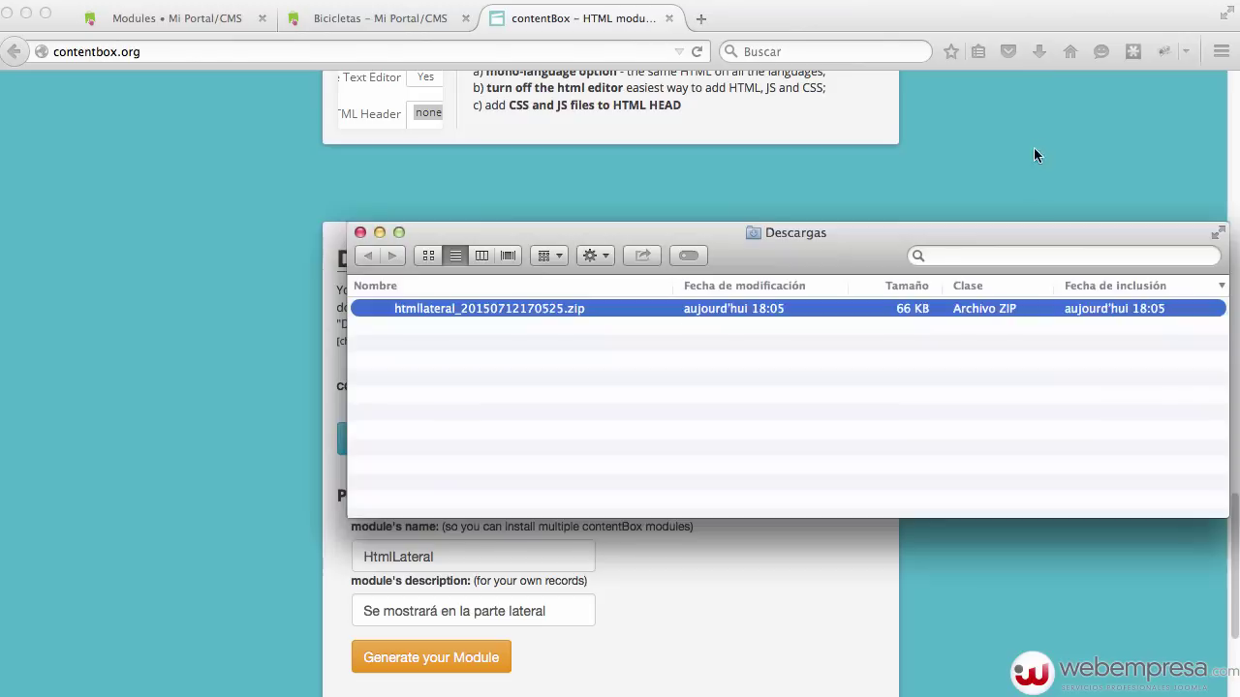
{"action": "left_click", "coordinate": [512, 326], "text": "shift"}
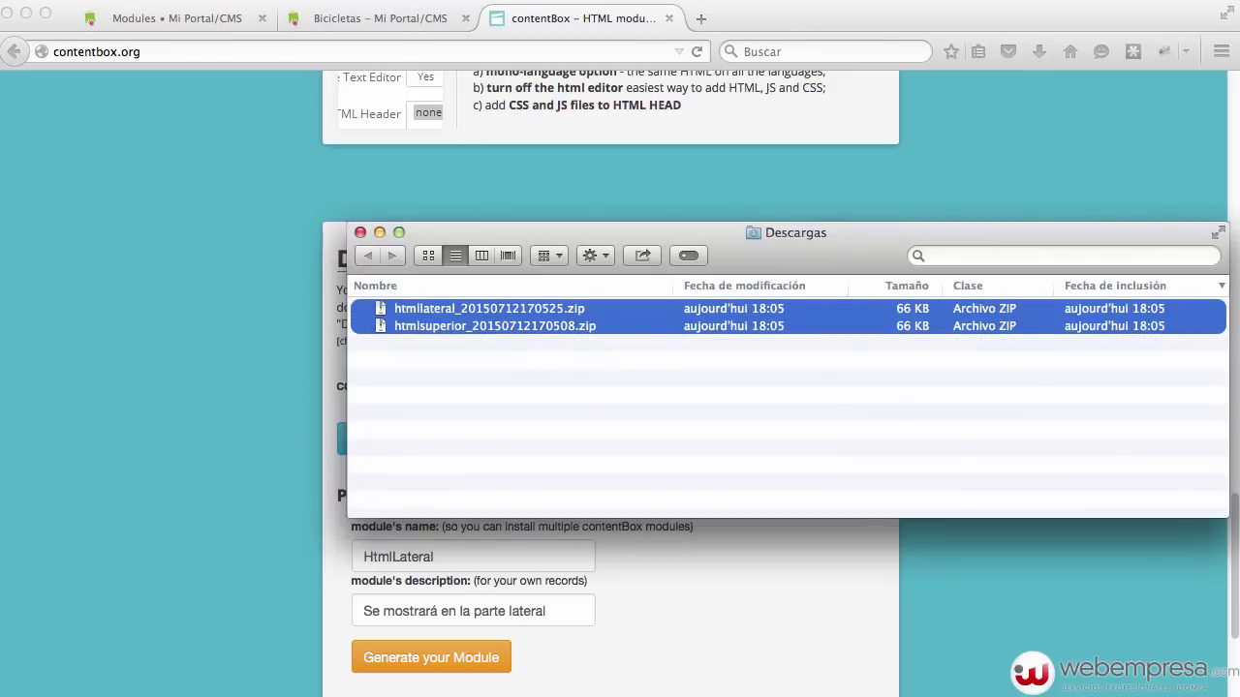
{"action": "left_click", "coordinate": [344, 176]}
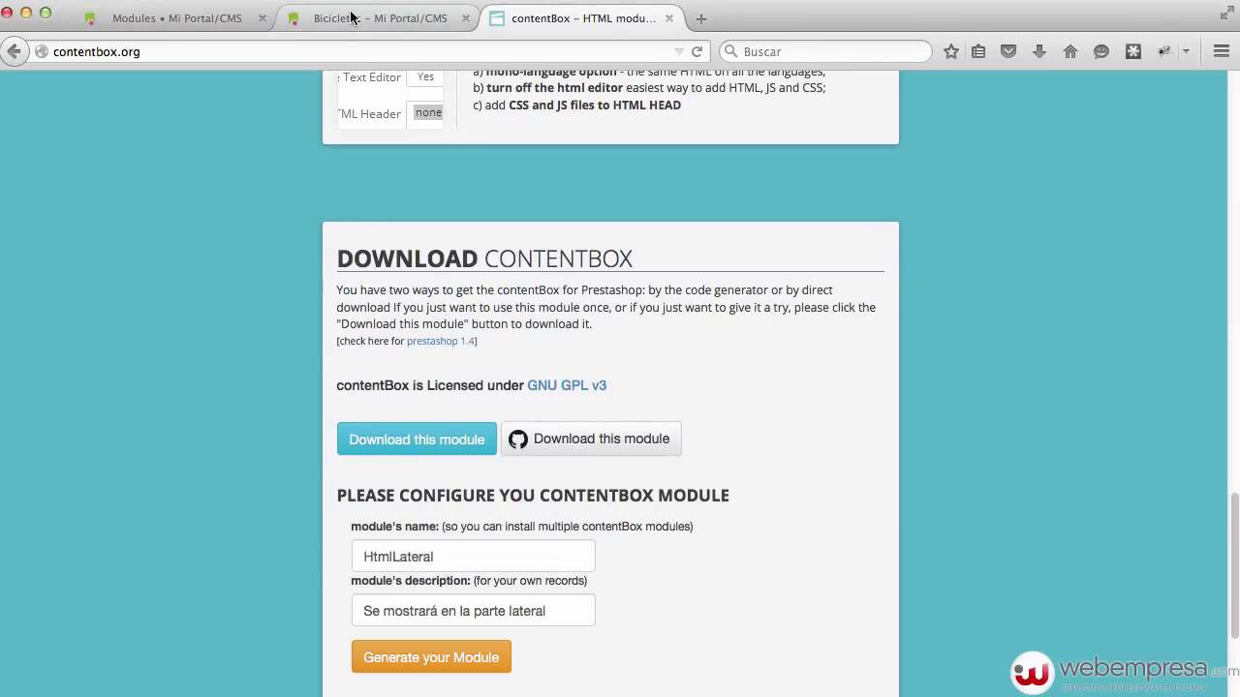
Return to the PrestaShop back office and open the list of modules
{"action": "left_click", "coordinate": [350, 17]}
{"action": "left_click", "coordinate": [177, 17]}
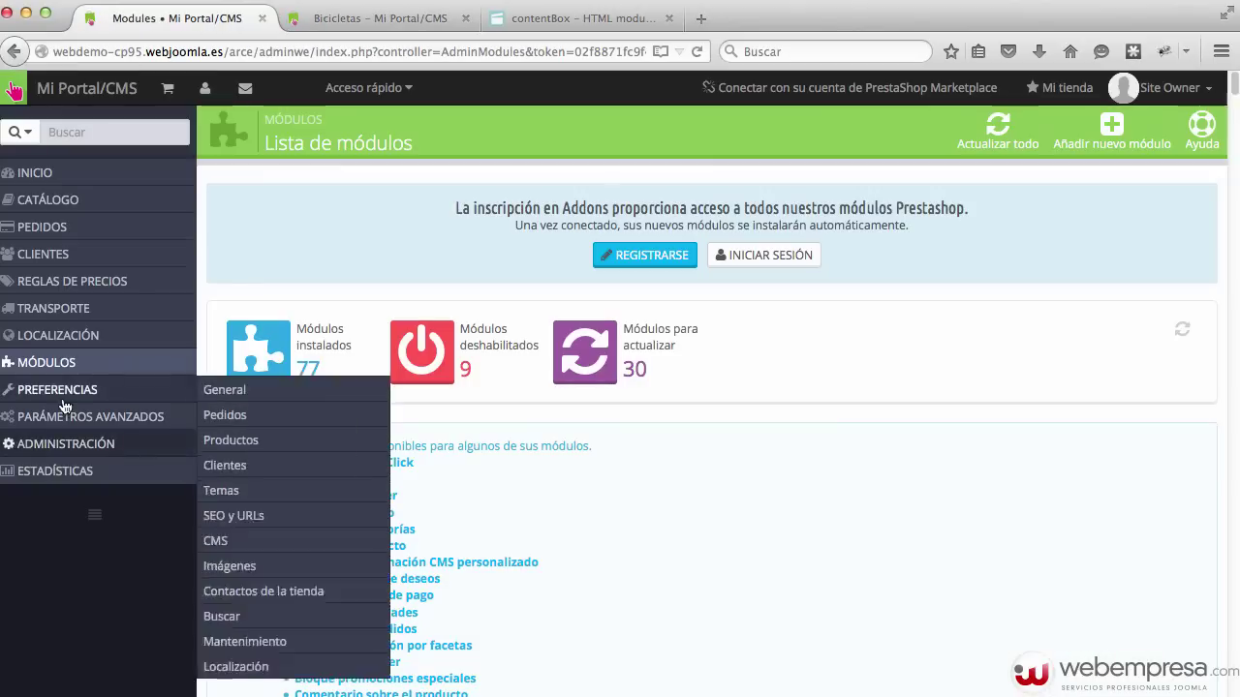
{"action": "left_click", "coordinate": [46, 362]}
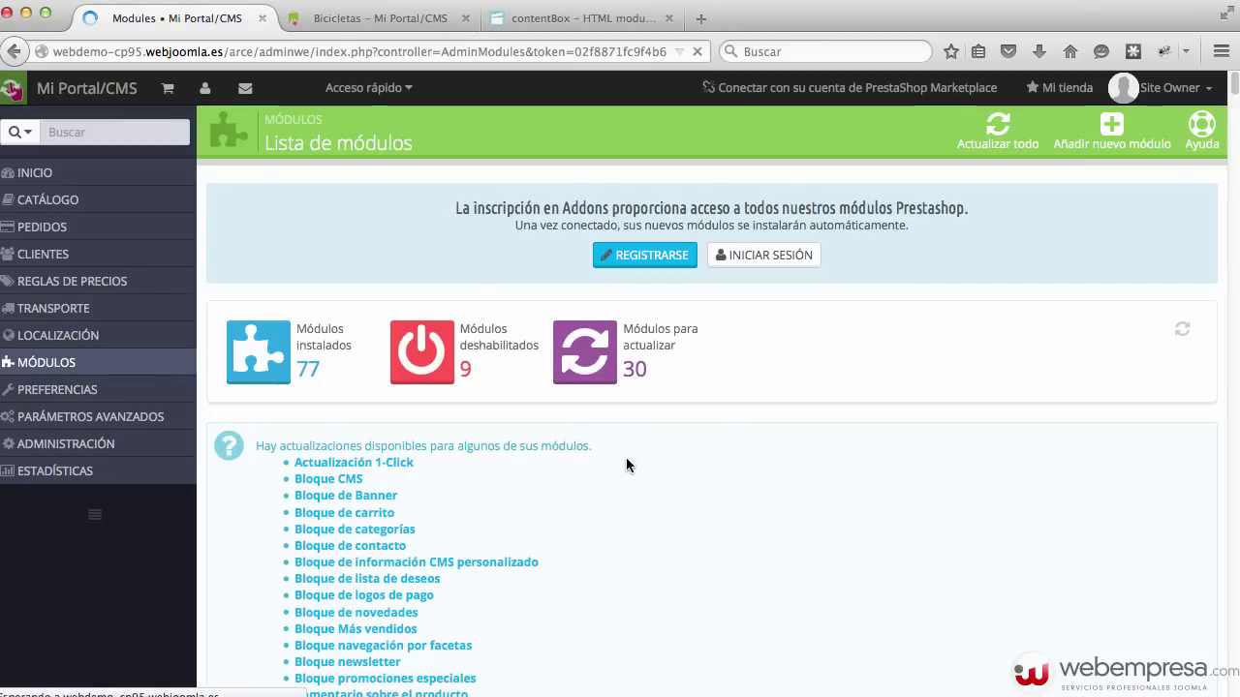
{"action": "scroll", "coordinate": [824, 521], "scroll_direction": "down", "scroll_amount": 10}
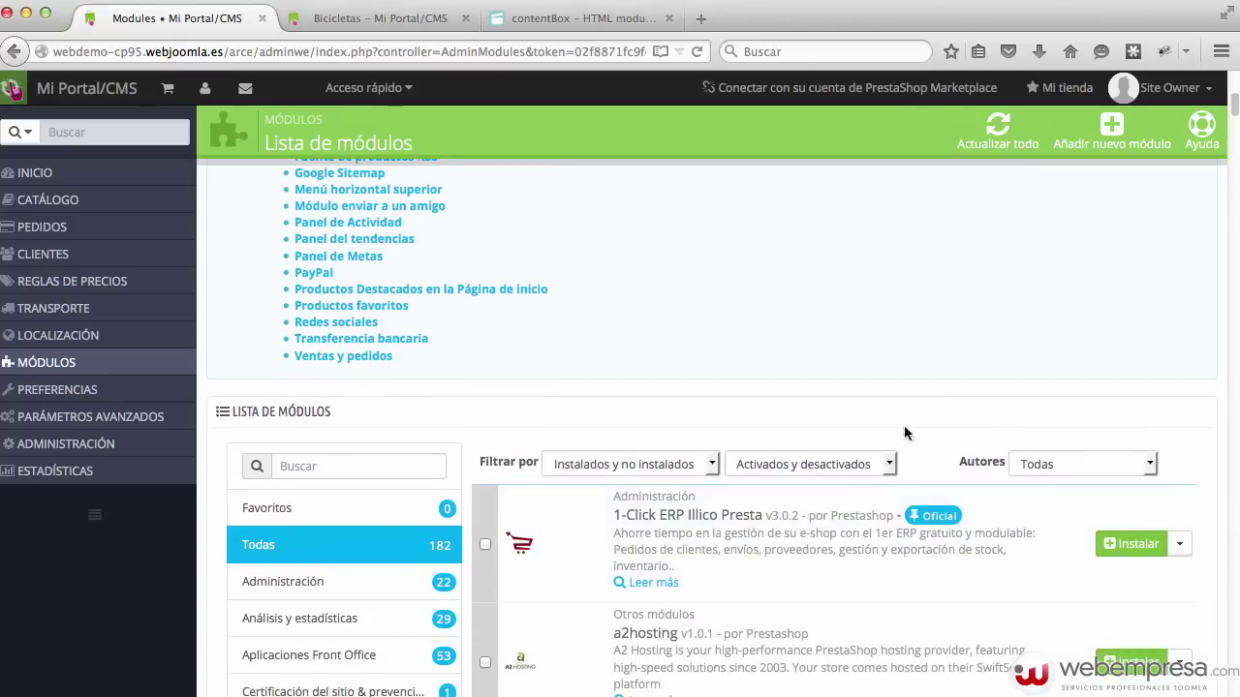
Add a new module by uploading htmllateral_20150712170525.zip from the desktop
{"action": "left_click", "coordinate": [1135, 140]}
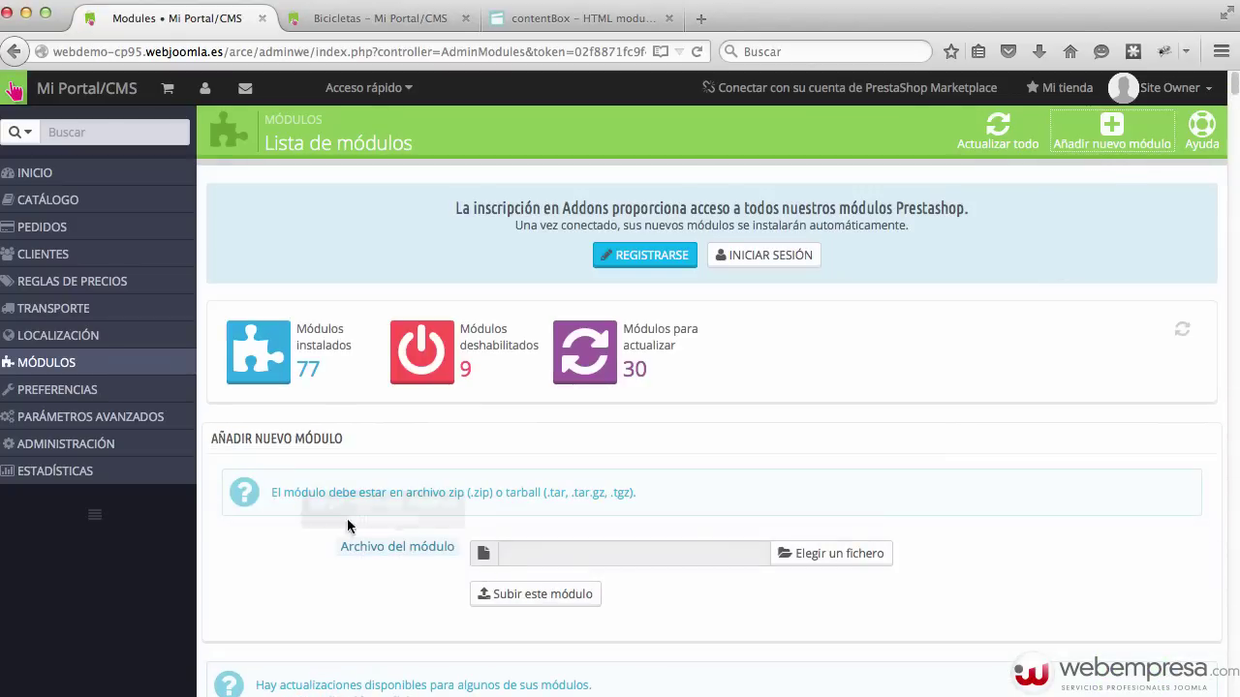
{"action": "left_click", "coordinate": [796, 554]}
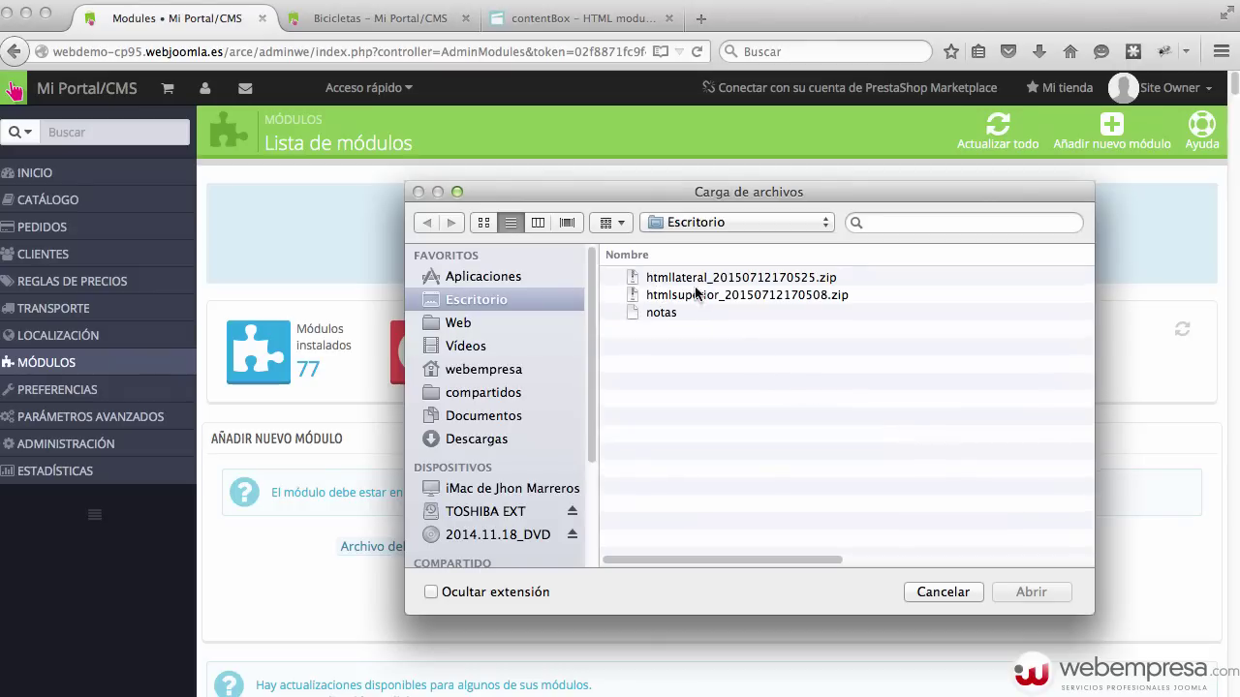
{"action": "double_click", "coordinate": [745, 278]}
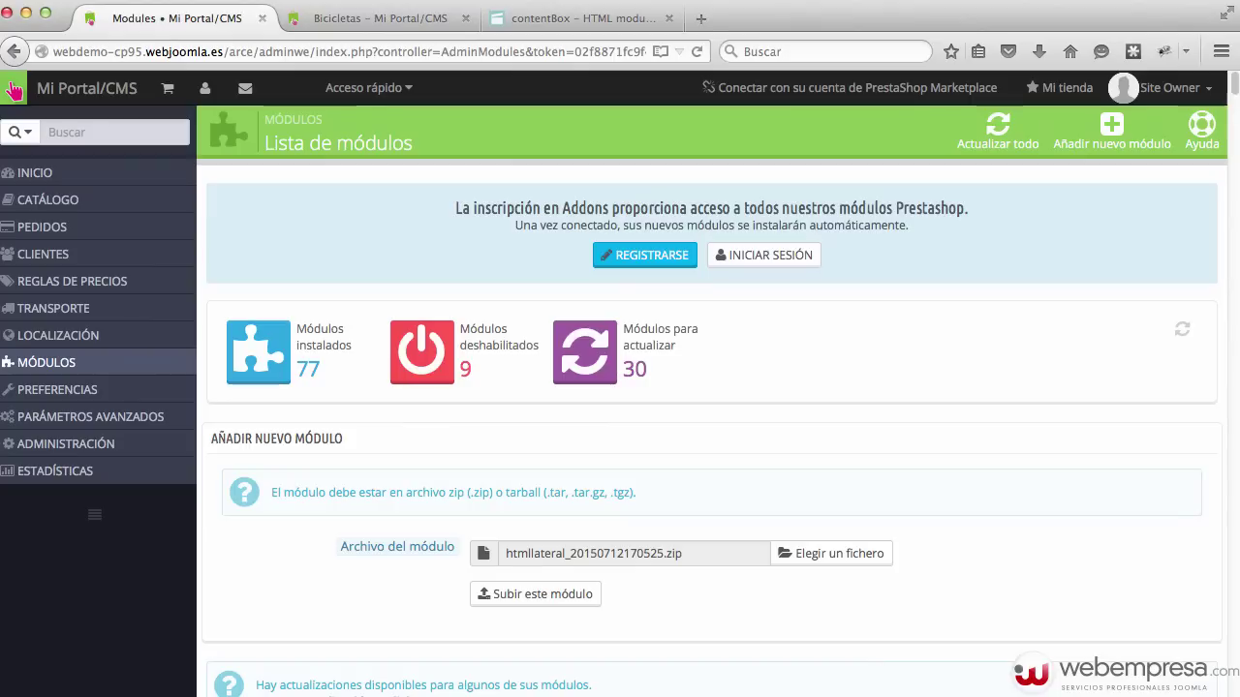
{"action": "left_click", "coordinate": [510, 594]}
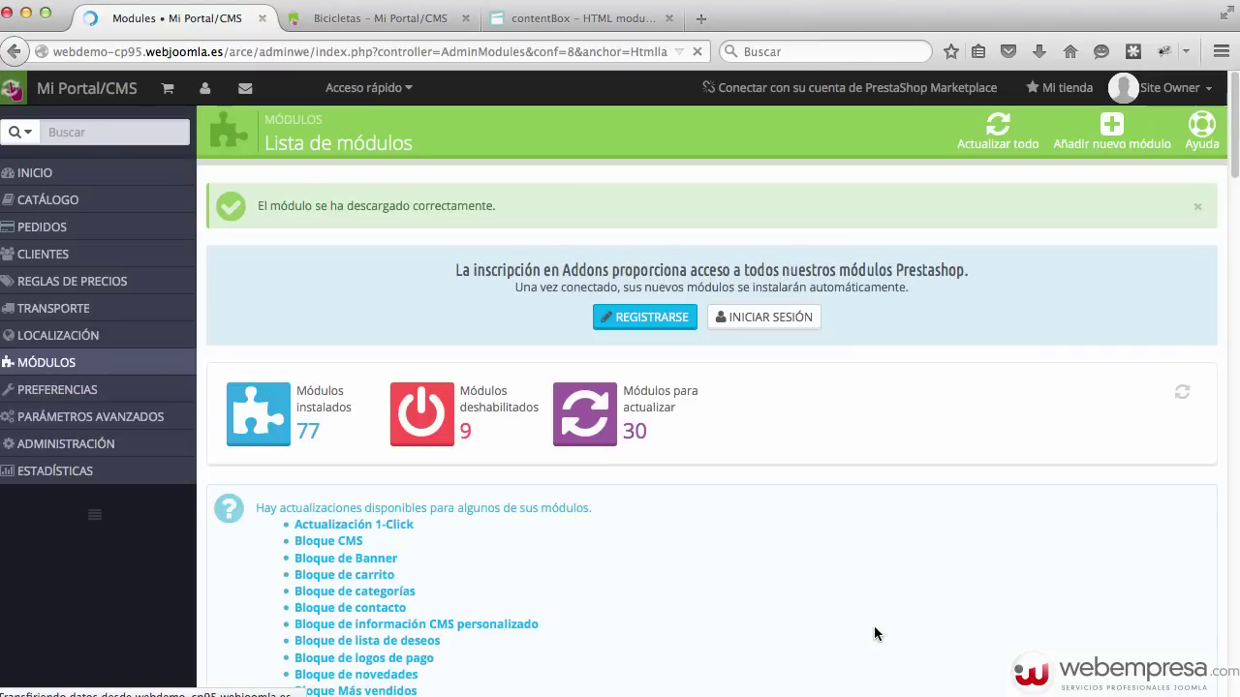
Add another module by uploading htmlsuperior_20150712170508.zip from the desktop
{"action": "left_click", "coordinate": [1147, 136]}
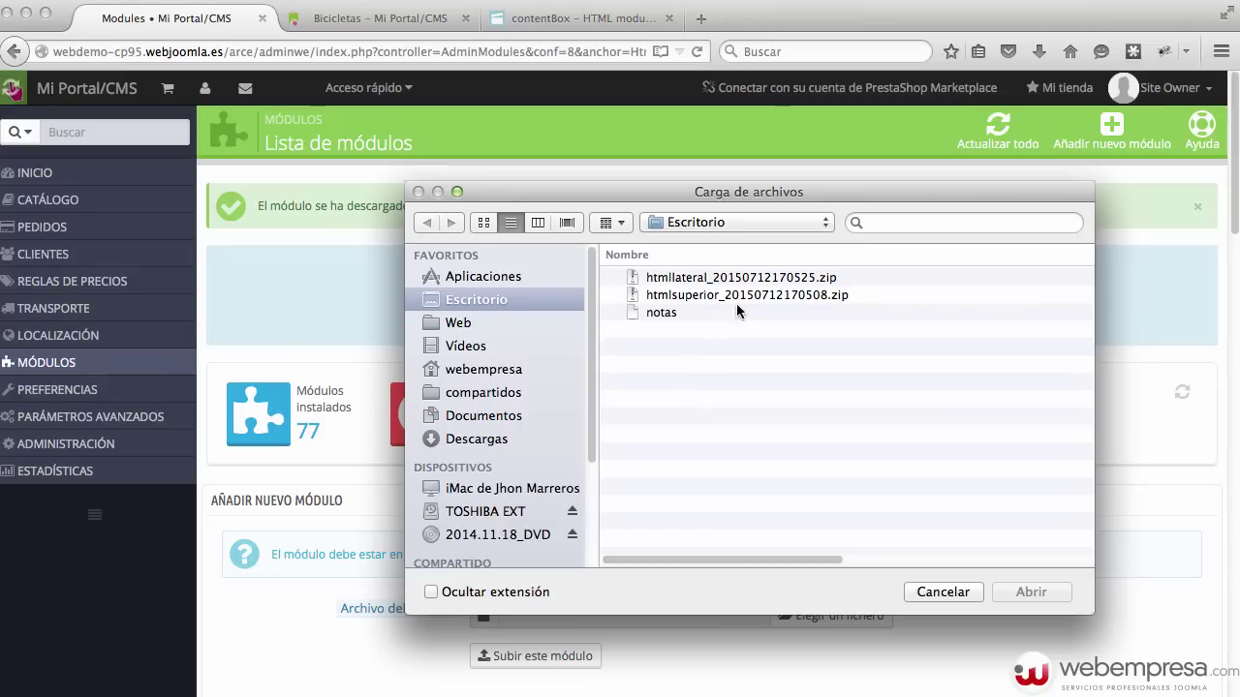
{"action": "double_click", "coordinate": [741, 295]}
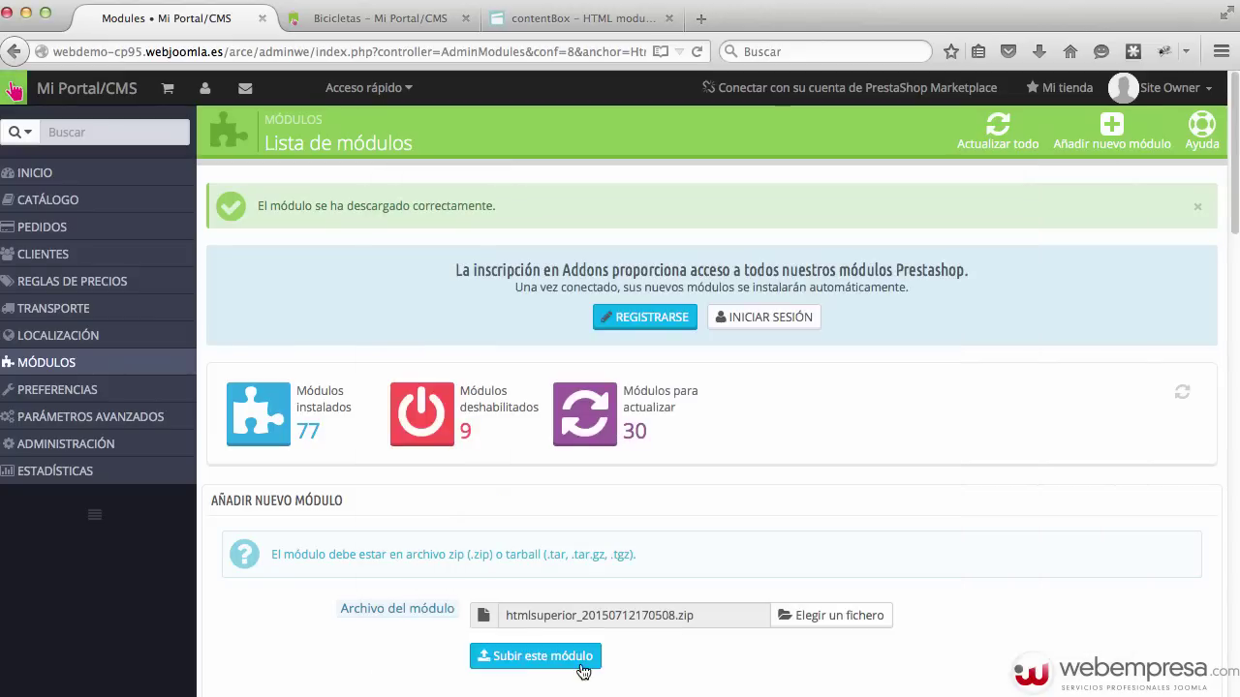
{"action": "left_click", "coordinate": [536, 656]}
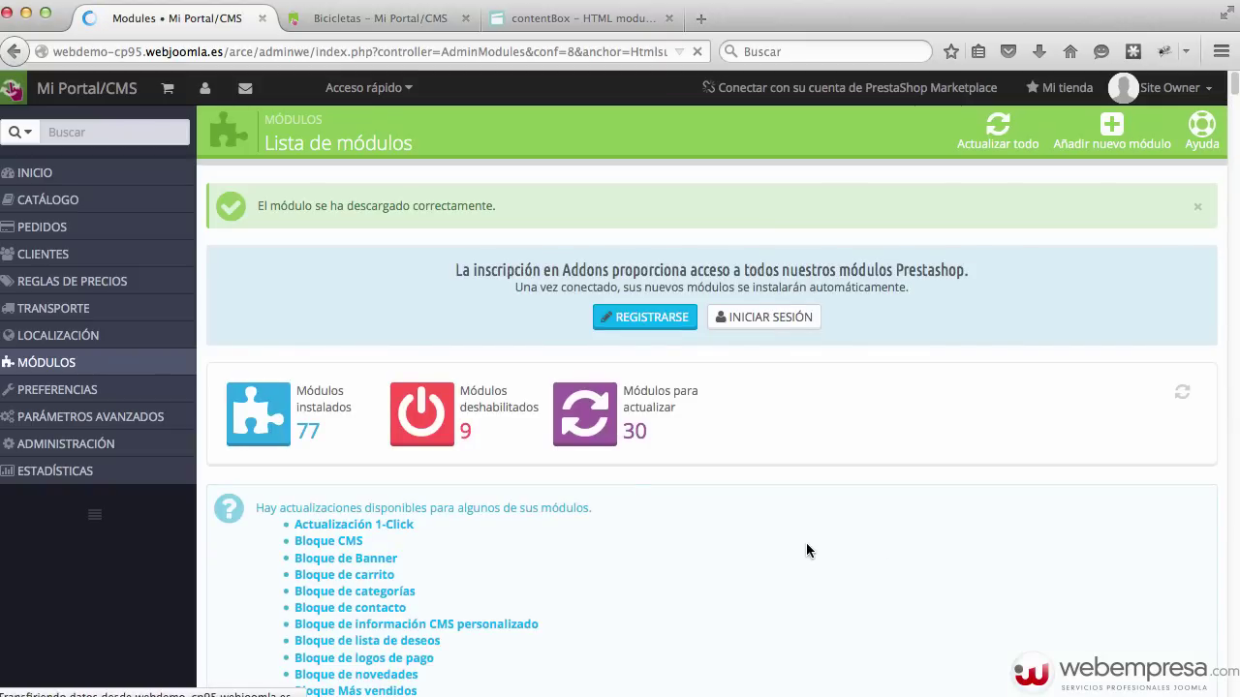
Search the module list for "html" and install HtmlSuperior, continuing despite it being unverified
{"action": "scroll", "coordinate": [806, 543], "scroll_direction": "down", "scroll_amount": 5}
{"action": "scroll", "coordinate": [795, 564], "scroll_direction": "down", "scroll_amount": 5}
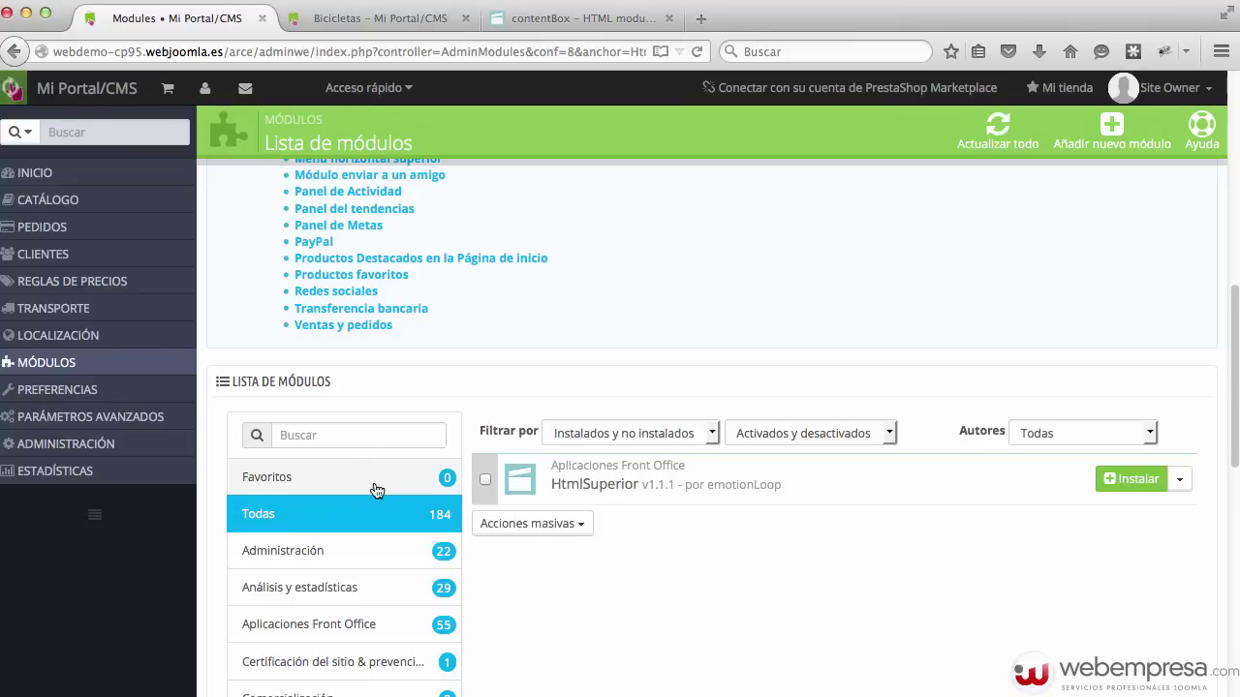
{"action": "left_click", "coordinate": [350, 435]}
{"action": "type", "text": "html"}
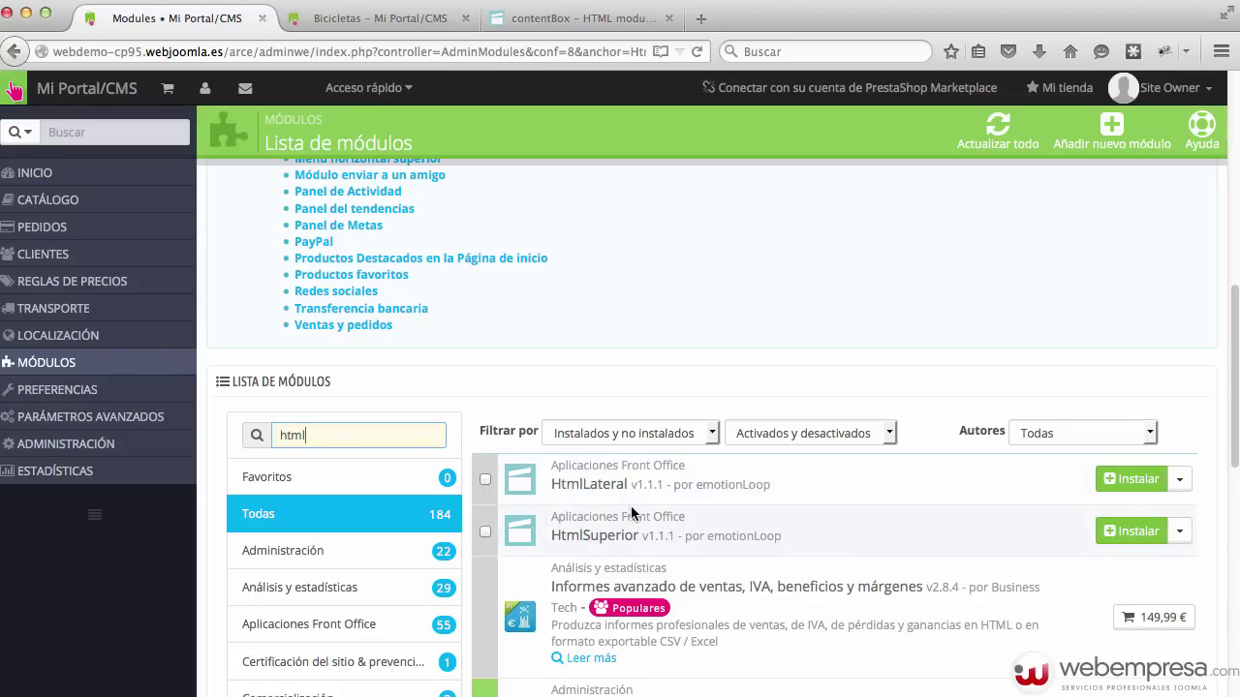
{"action": "left_click", "coordinate": [1131, 531]}
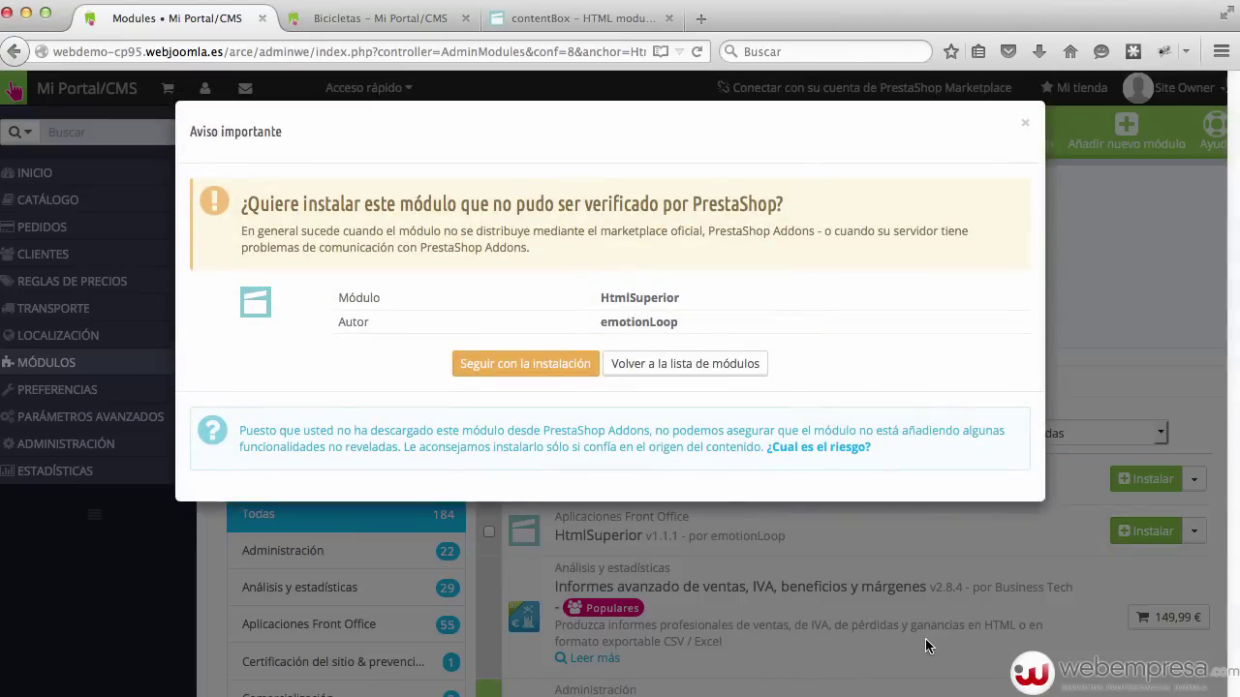
{"action": "left_click", "coordinate": [534, 376]}
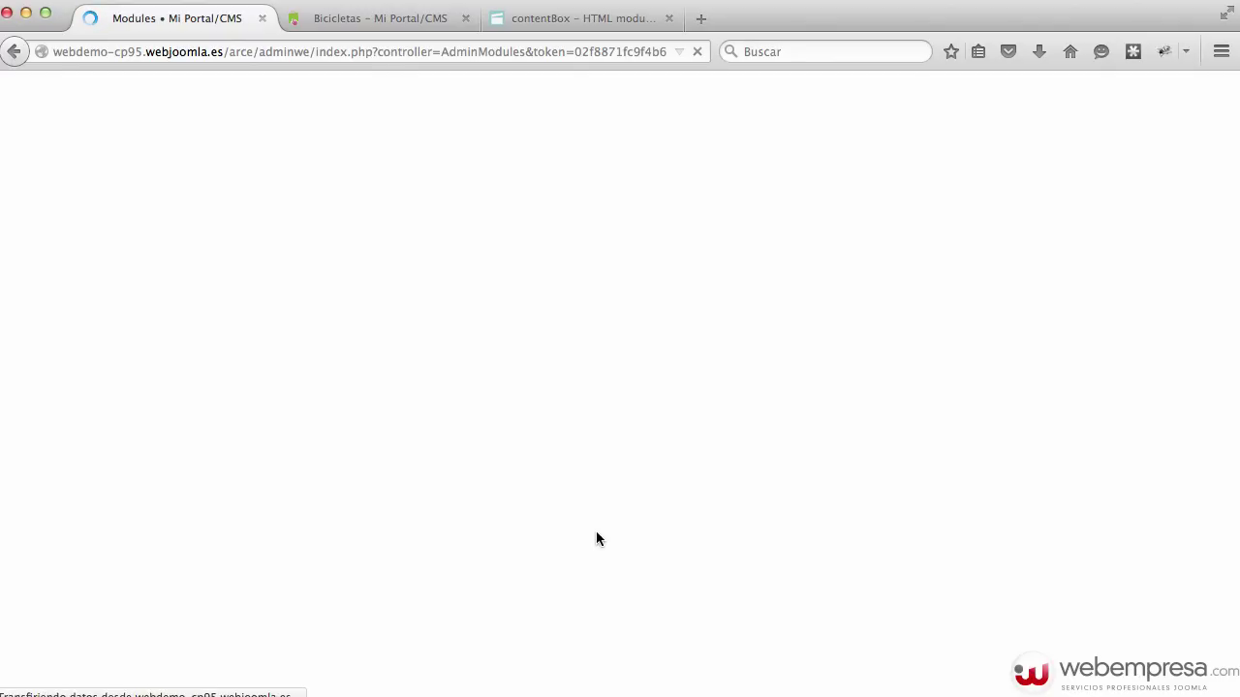
Enter "Link Ejemplo" as the HtmlSuperior module's content
{"action": "scroll", "coordinate": [529, 417], "scroll_direction": "down", "scroll_amount": 5}
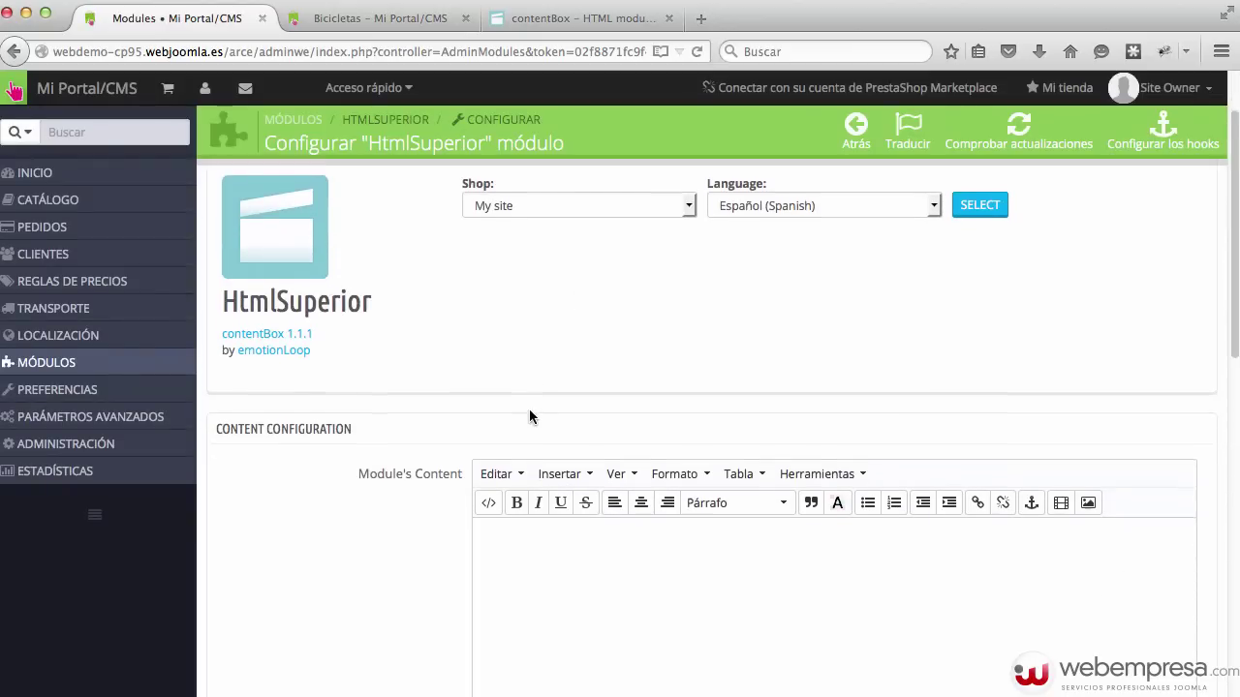
{"action": "left_click", "coordinate": [551, 392]}
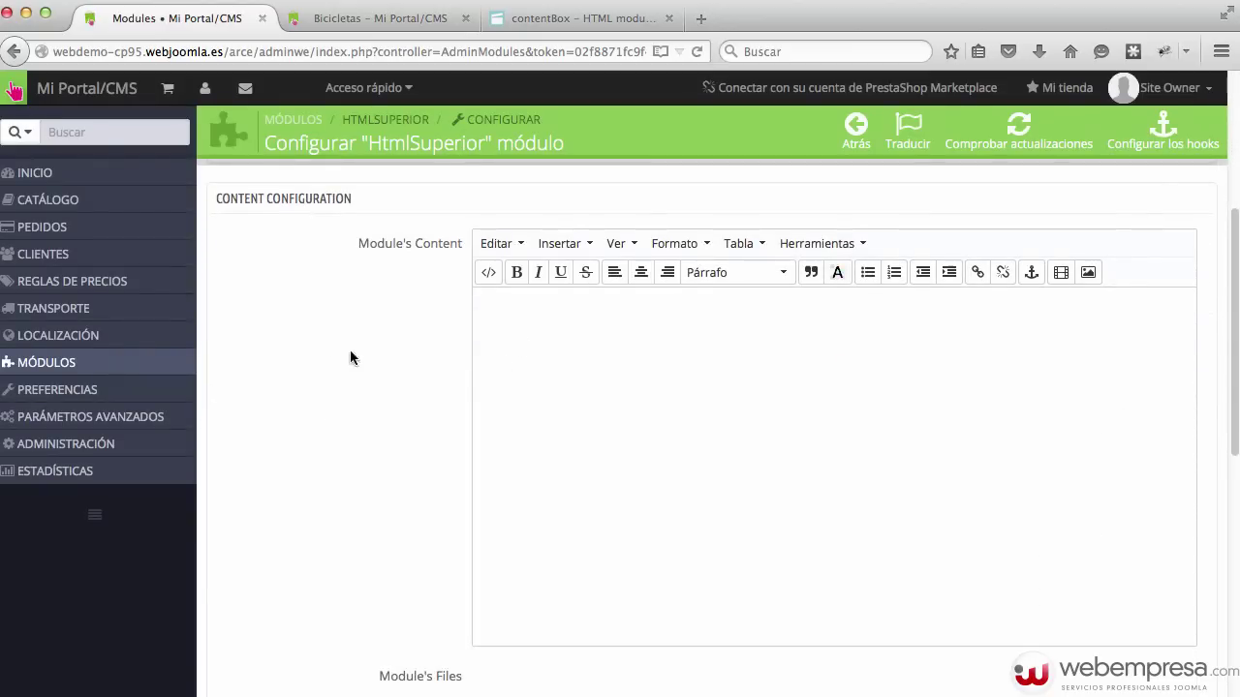
{"action": "scroll", "coordinate": [475, 532], "scroll_direction": "down", "scroll_amount": 4}
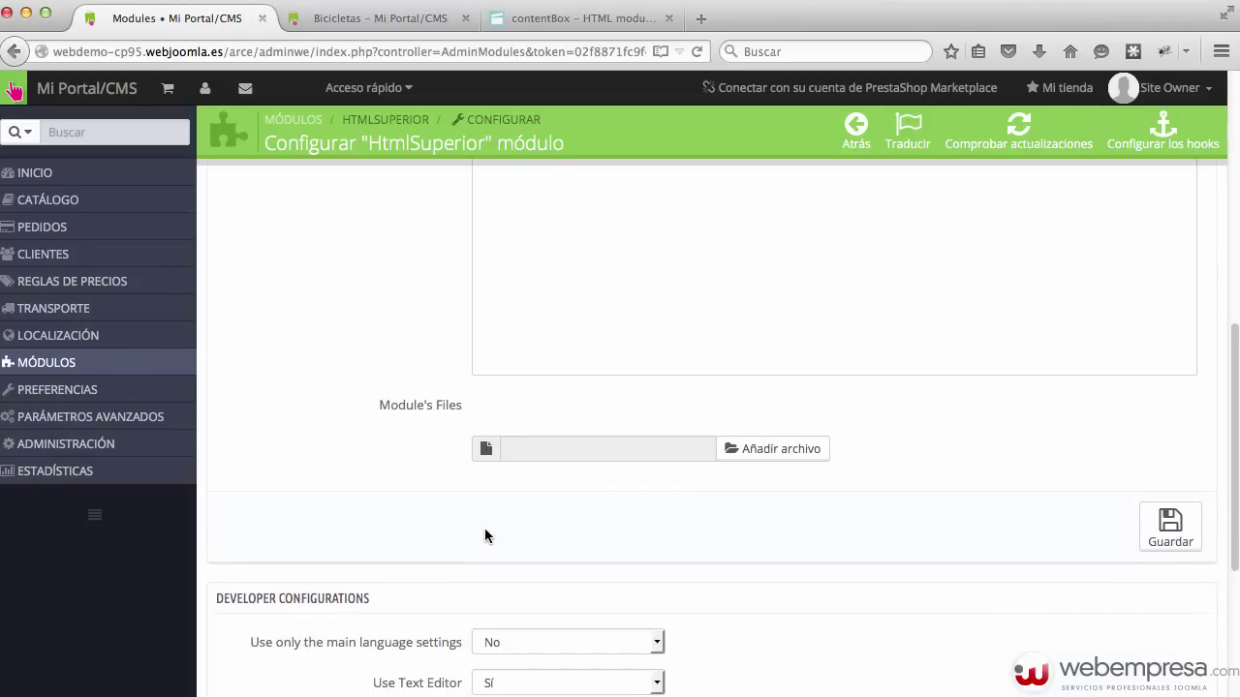
{"action": "scroll", "coordinate": [847, 543], "scroll_direction": "up", "scroll_amount": 4}
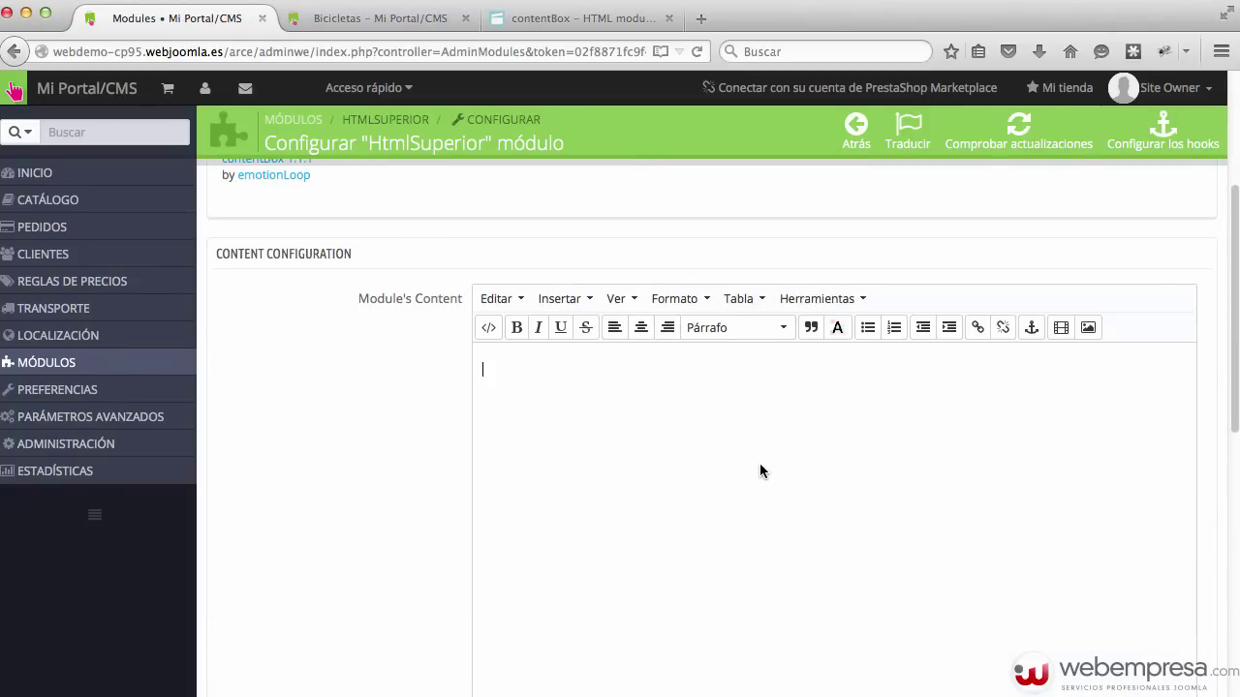
{"action": "key", "text": "BackSpace"}
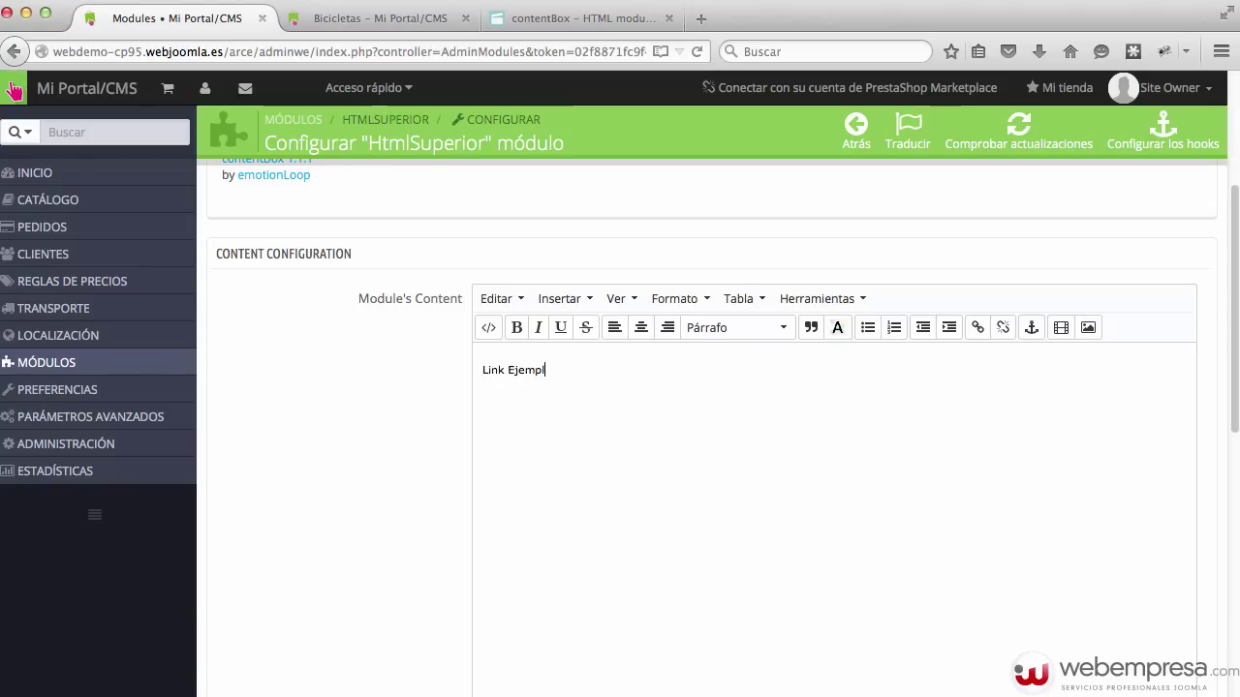
Turn the text "Link Ejemplo" into a link with the URL "#"
{"action": "key", "text": "ctrl+a"}
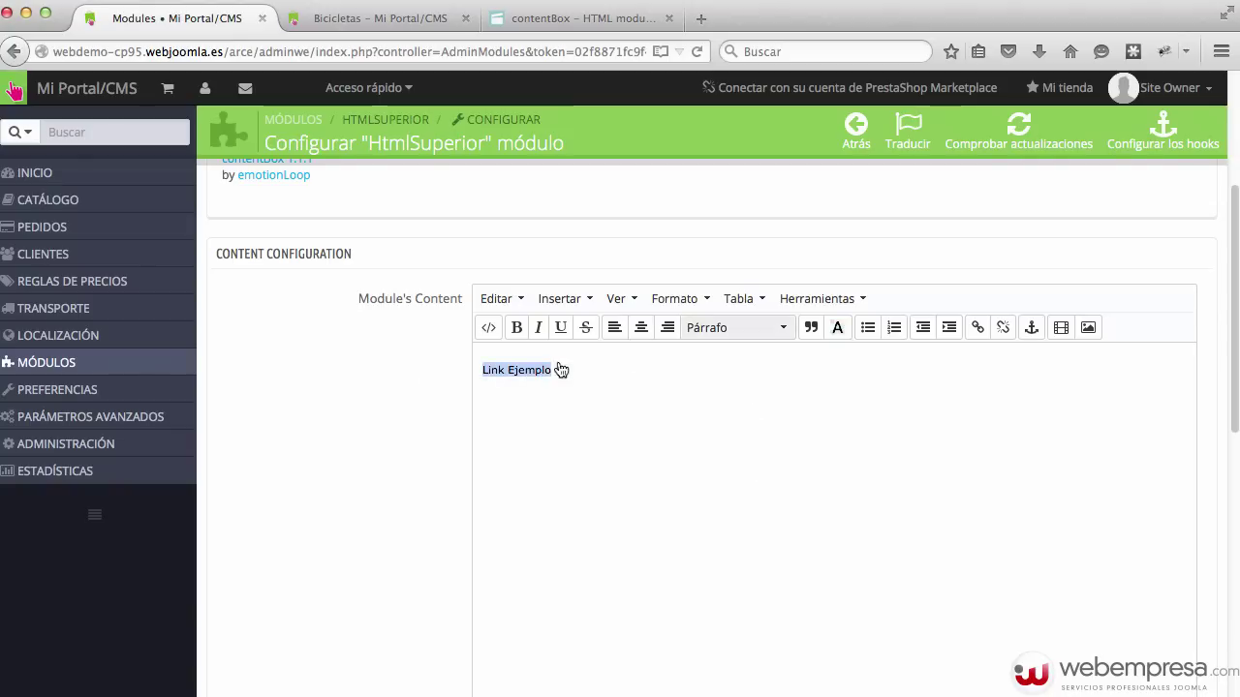
{"action": "left_click", "coordinate": [980, 328]}
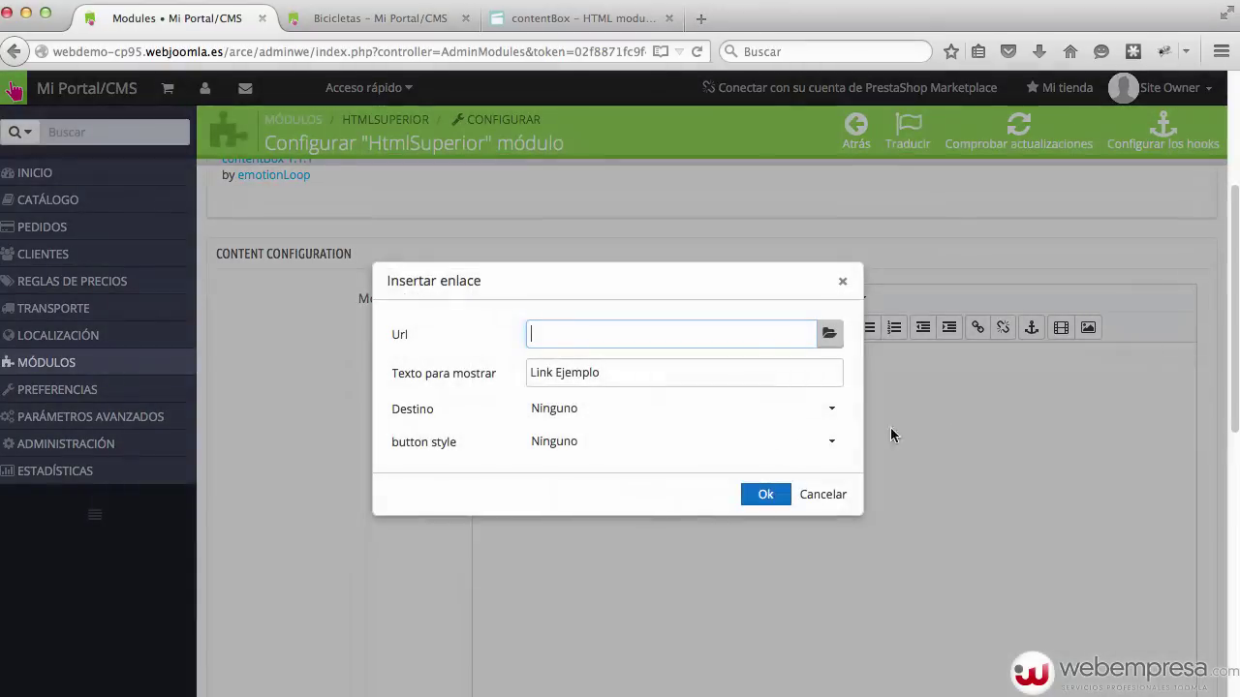
{"action": "type", "text": "#"}
{"action": "left_click", "coordinate": [770, 496]}
{"action": "scroll", "coordinate": [778, 499], "scroll_direction": "down", "scroll_amount": 1}
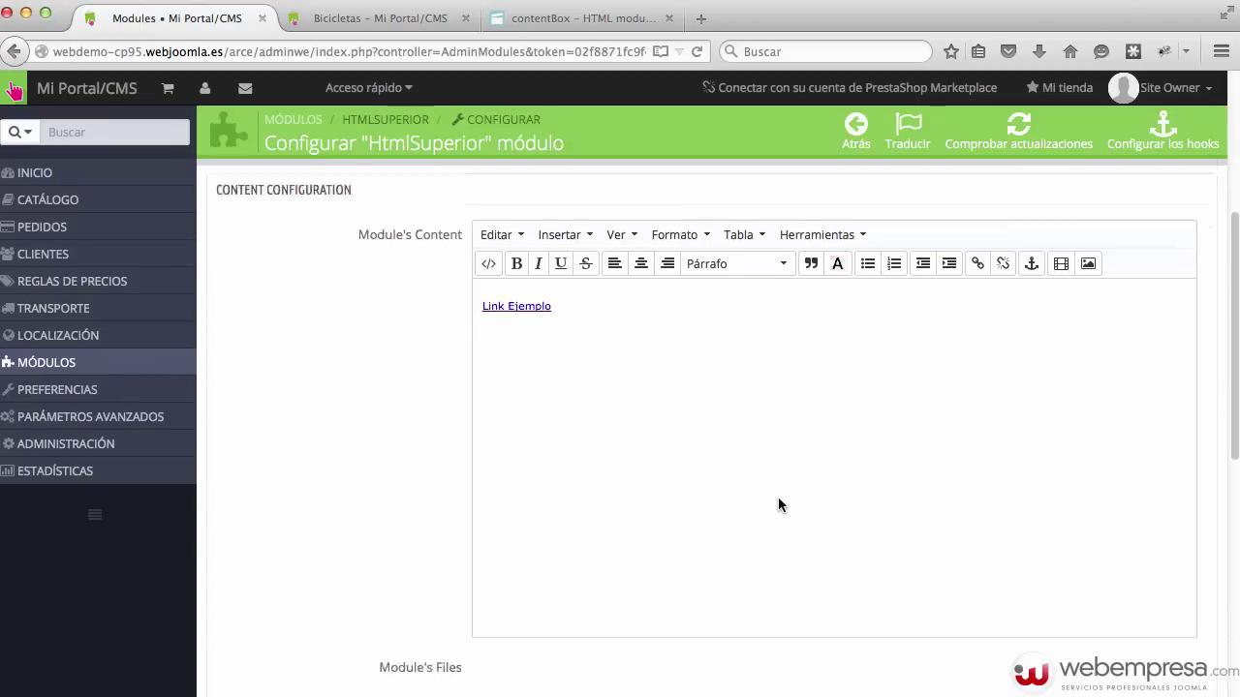
Save the HtmlSuperior module's content and return to the module list
{"action": "scroll", "coordinate": [777, 504], "scroll_direction": "down", "scroll_amount": 2}
{"action": "left_click", "coordinate": [1170, 671]}
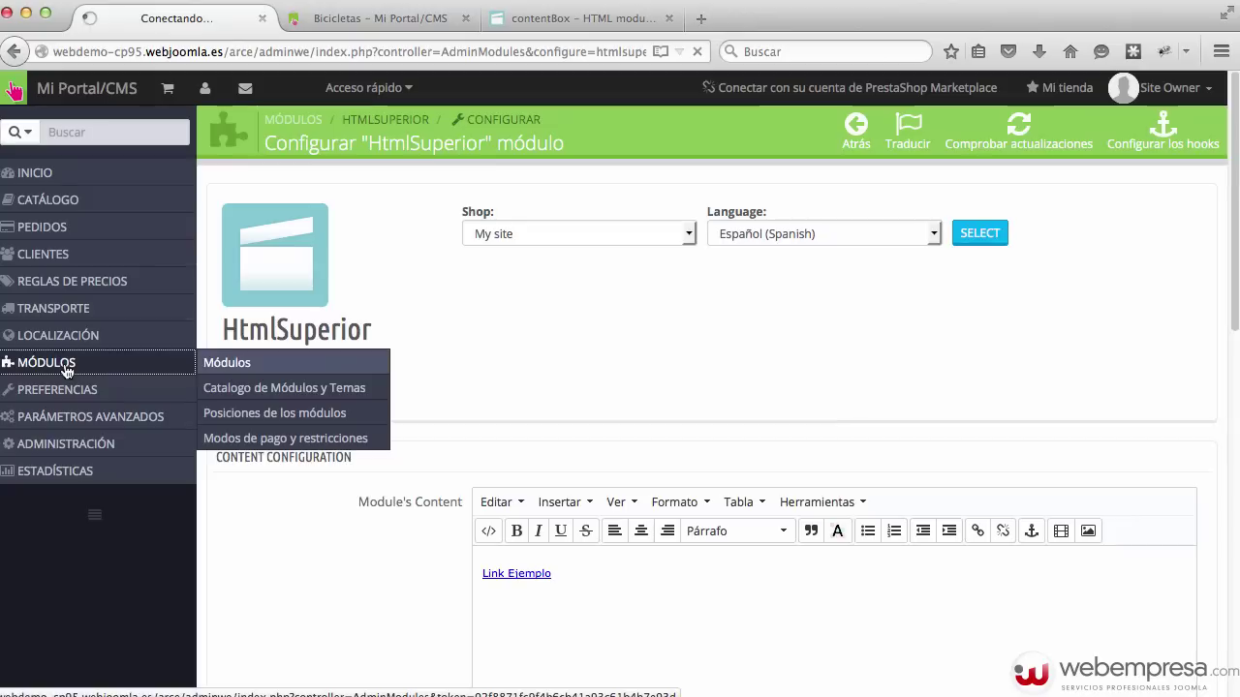
{"action": "left_click", "coordinate": [73, 366]}
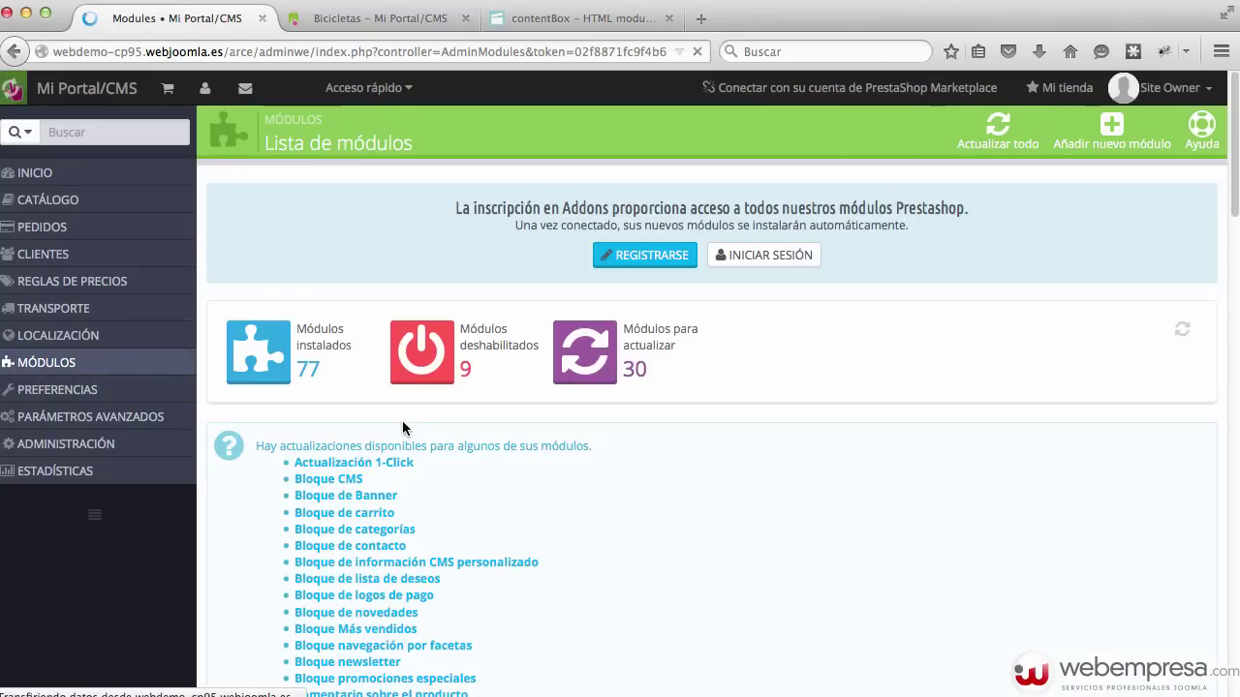
Search the module list for "html" and install HtmlLateral, continuing despite it being unverified
{"action": "scroll", "coordinate": [376, 427], "scroll_direction": "down", "scroll_amount": 10}
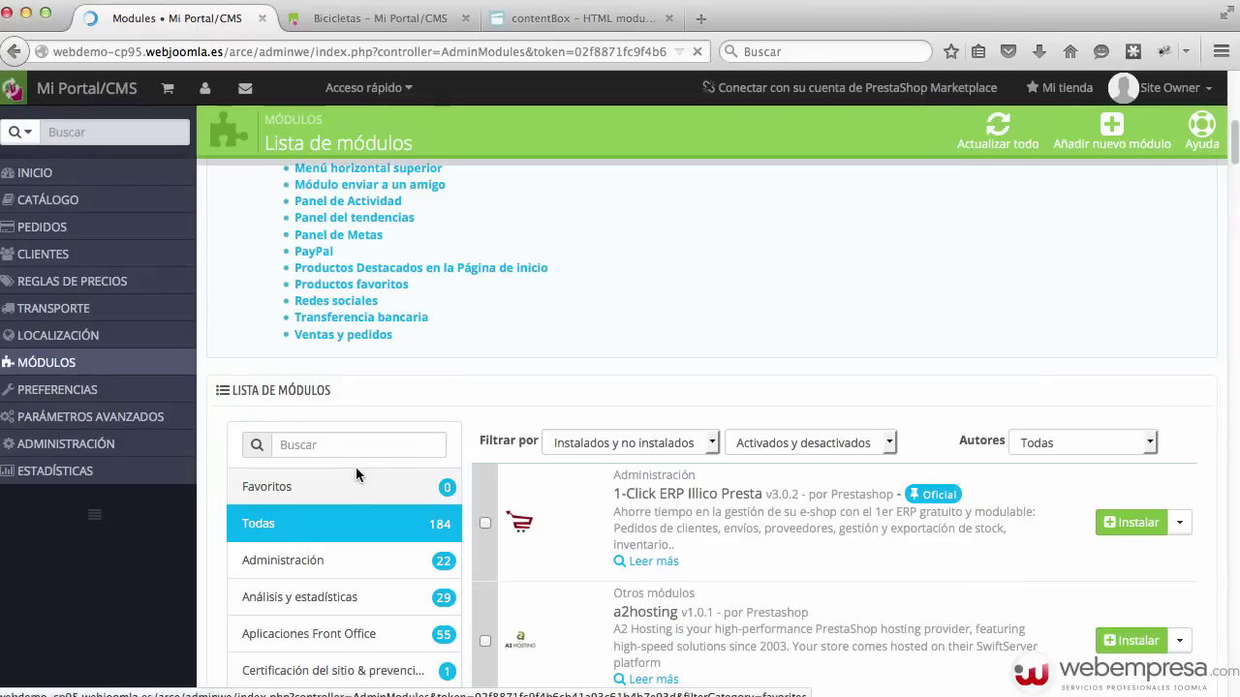
{"action": "left_click", "coordinate": [359, 440]}
{"action": "type", "text": "ht"}
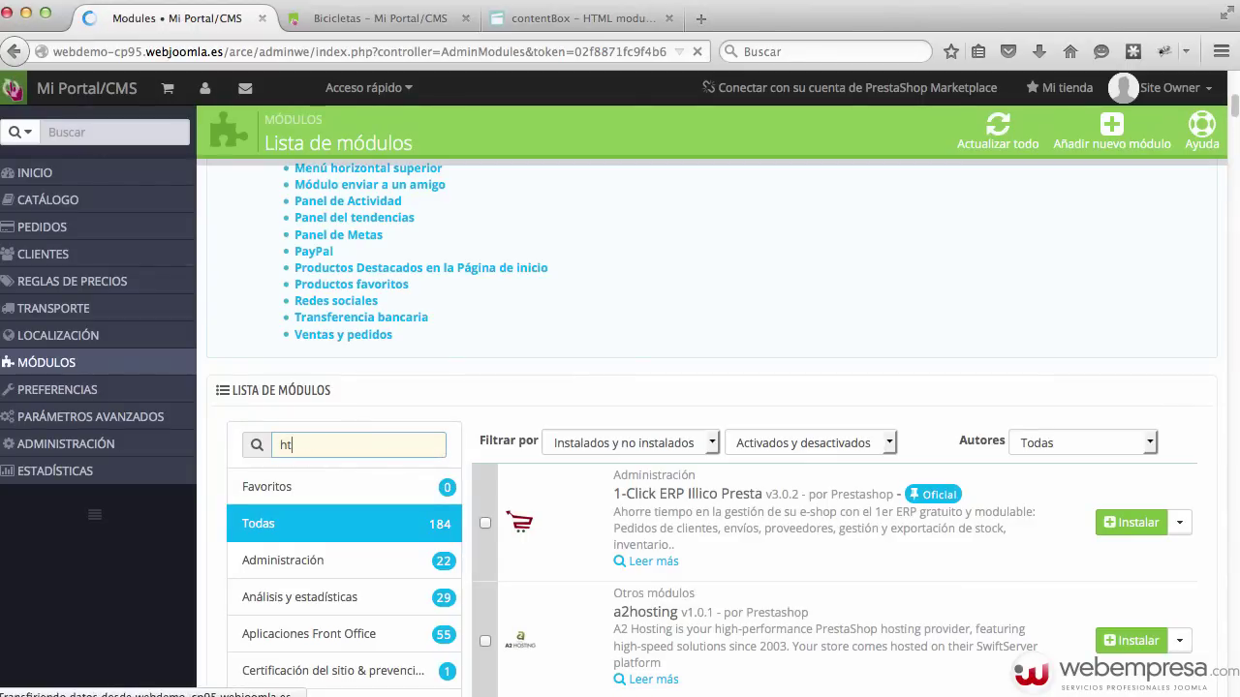
{"action": "type", "text": "ml"}
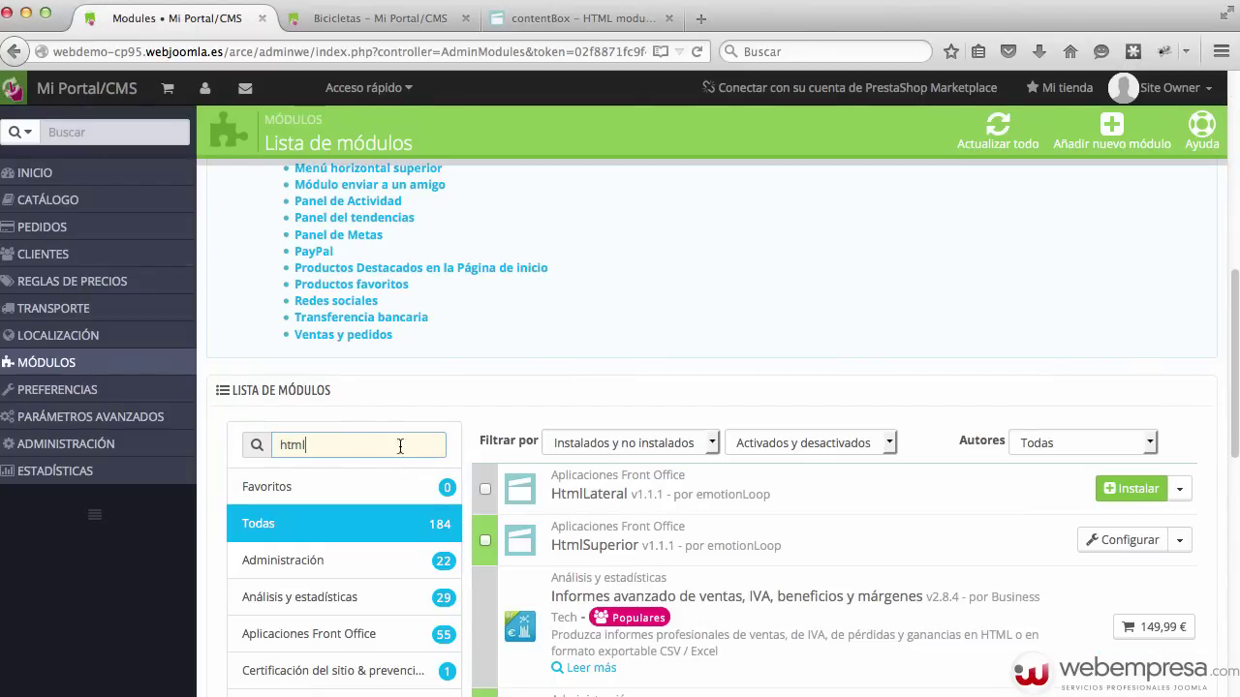
{"action": "left_click", "coordinate": [1143, 489]}
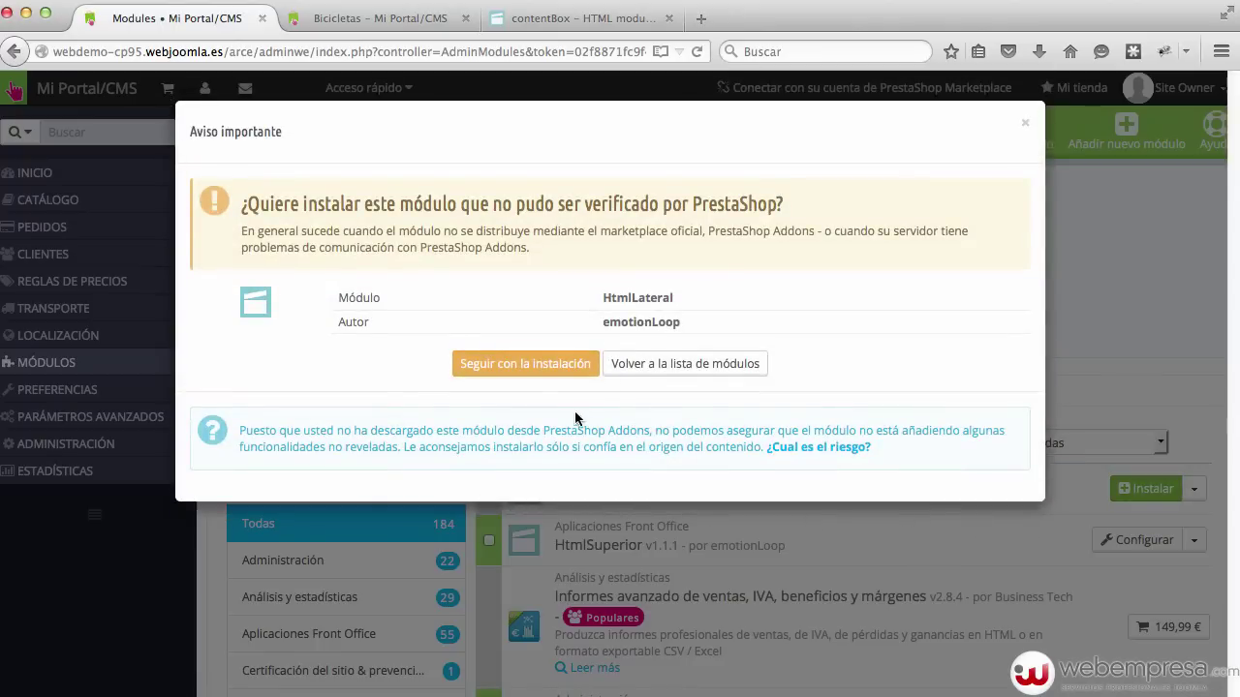
{"action": "left_click", "coordinate": [510, 372]}
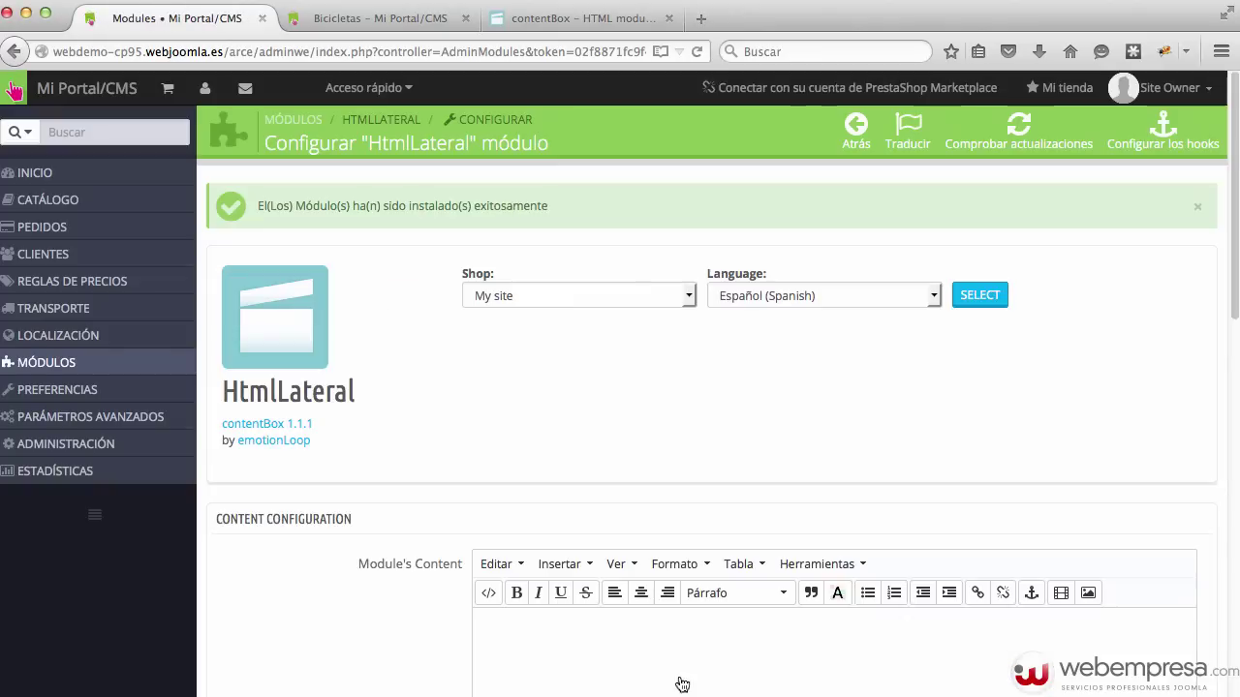
Examine the side column blocks on the store's Bicicletas category page
{"action": "scroll", "coordinate": [669, 441], "scroll_direction": "down", "scroll_amount": 3}
{"action": "left_click", "coordinate": [617, 546]}
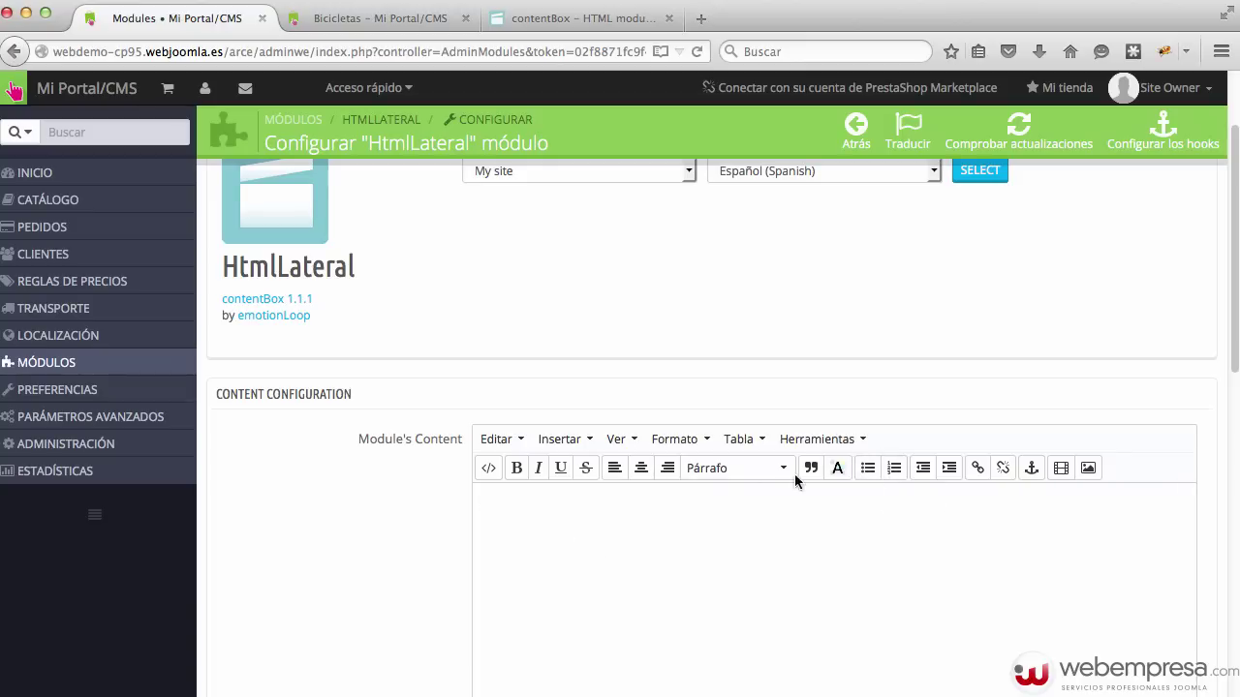
{"action": "left_click", "coordinate": [335, 19]}
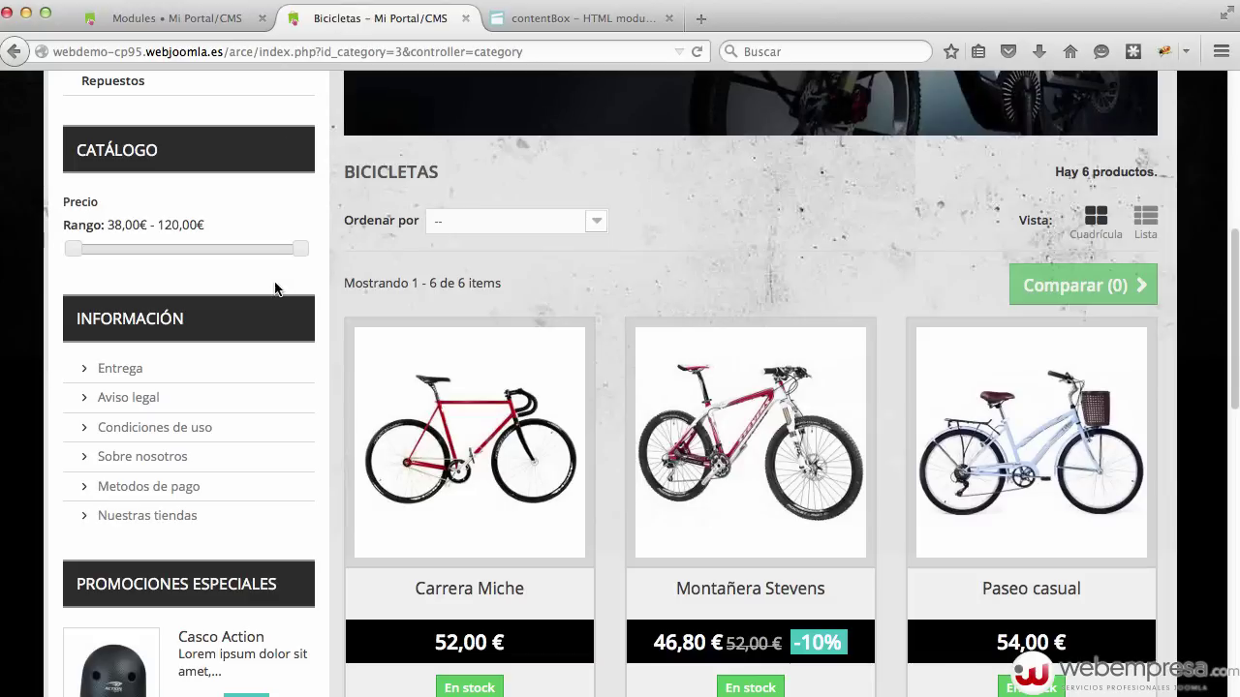
{"action": "scroll", "coordinate": [241, 369], "scroll_direction": "up", "scroll_amount": 2}
{"action": "scroll", "coordinate": [240, 369], "scroll_direction": "up", "scroll_amount": 4}
{"action": "scroll", "coordinate": [240, 366], "scroll_direction": "down", "scroll_amount": 3}
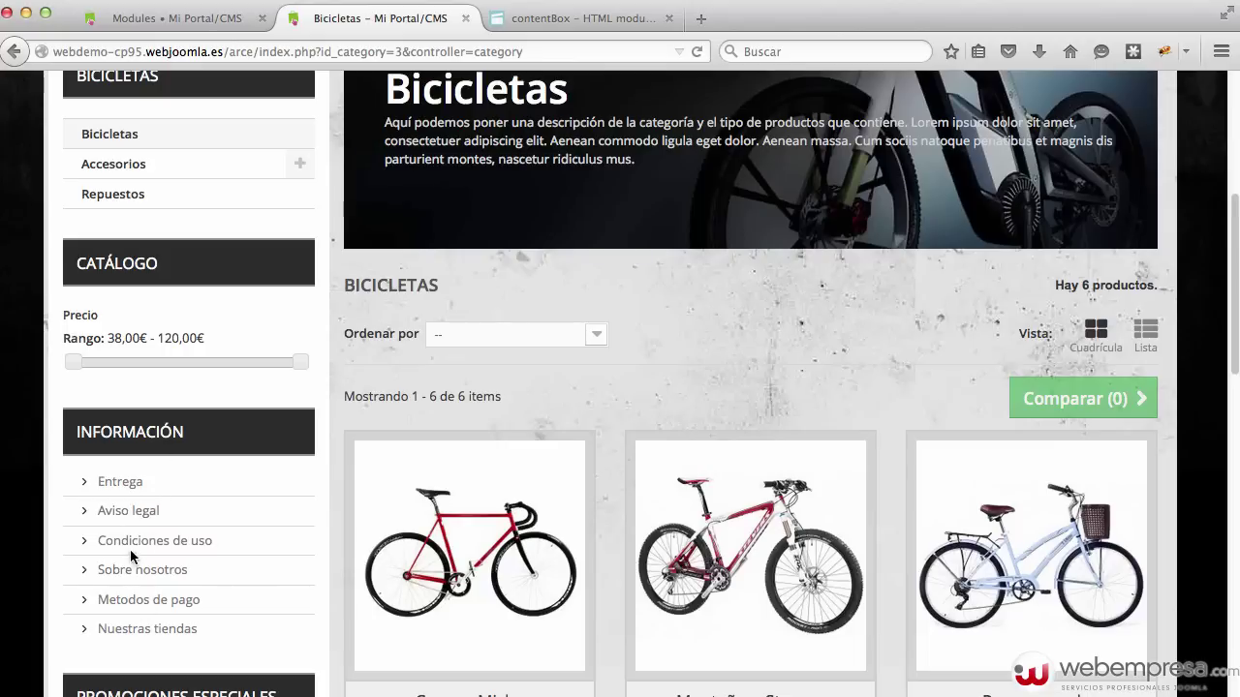
Return to the HtmlLateral configuration and enter a bulleted list with the items Link1, Link2 and Link3 as its content
{"action": "left_click", "coordinate": [229, 17]}
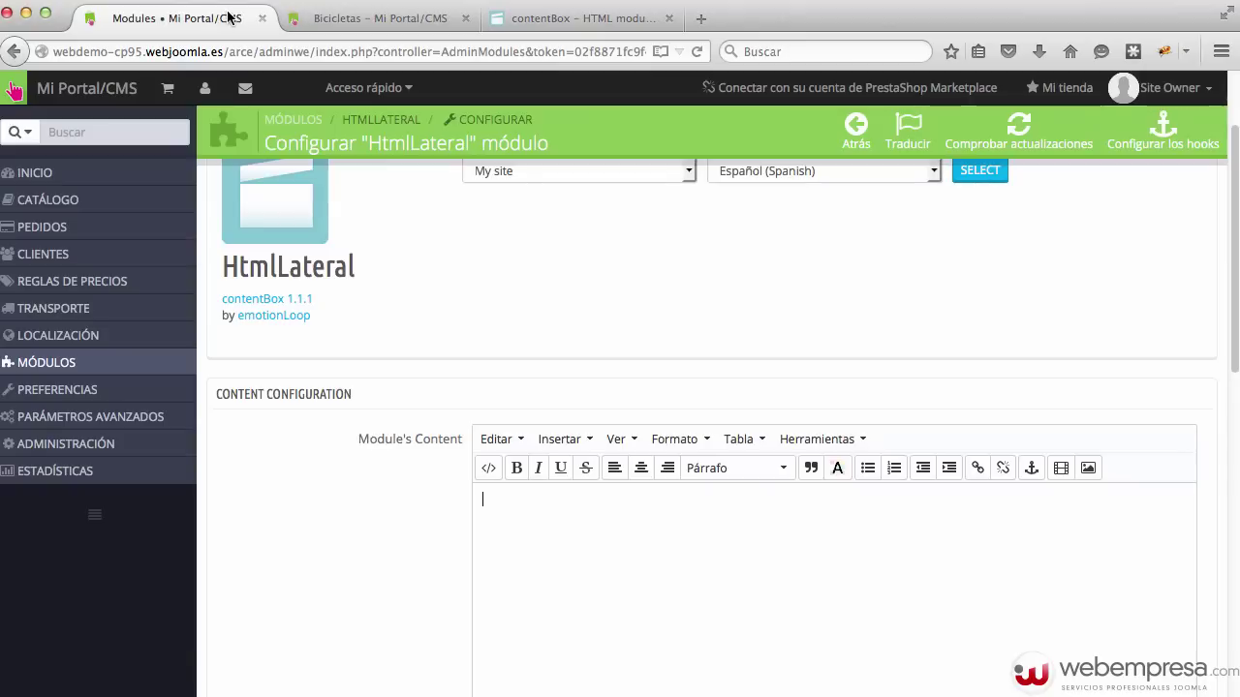
{"action": "left_click", "coordinate": [869, 471]}
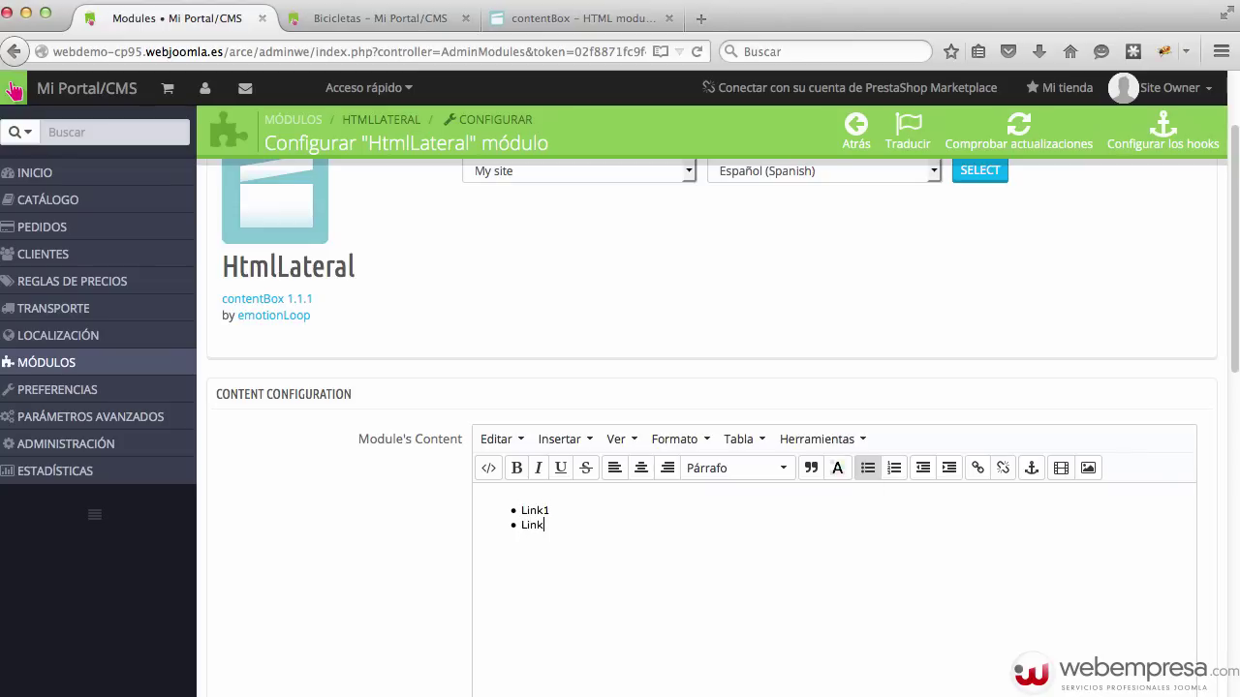
{"action": "type", "text": "Link3"}
Turn the list items Link1 and Link2 into links with the URL "#"
{"action": "double_click", "coordinate": [536, 510]}
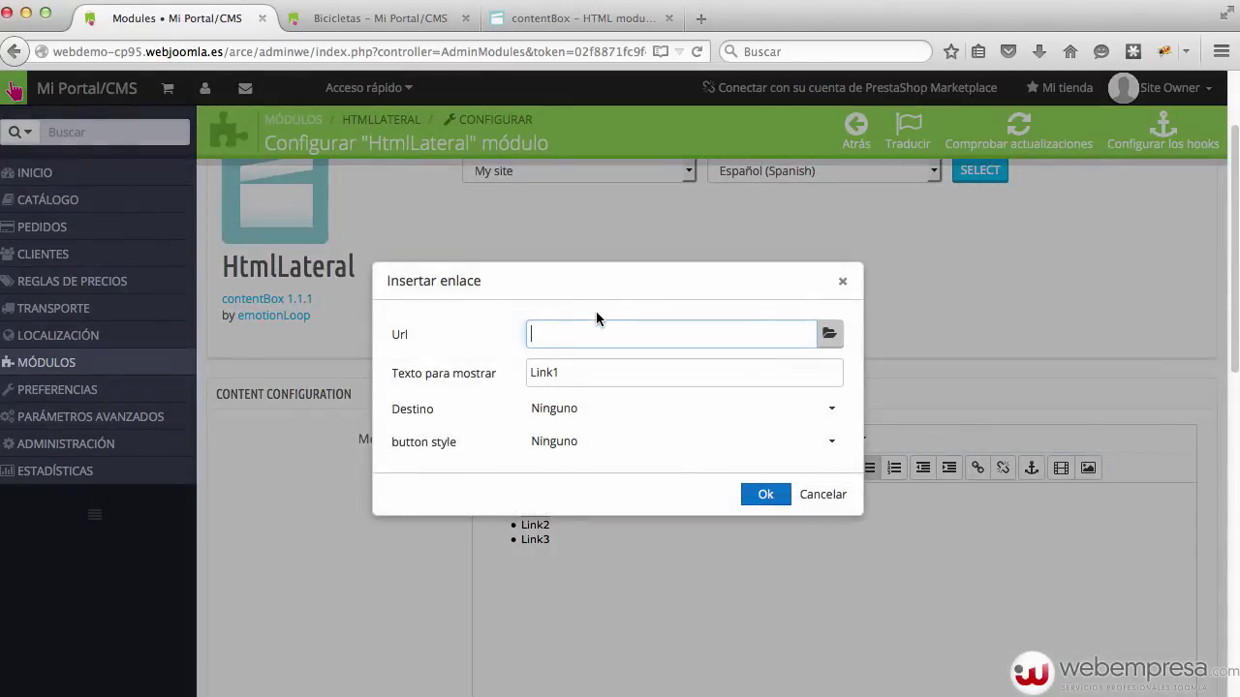
{"action": "type", "text": "#"}
{"action": "left_click", "coordinate": [765, 494]}
{"action": "double_click", "coordinate": [547, 524]}
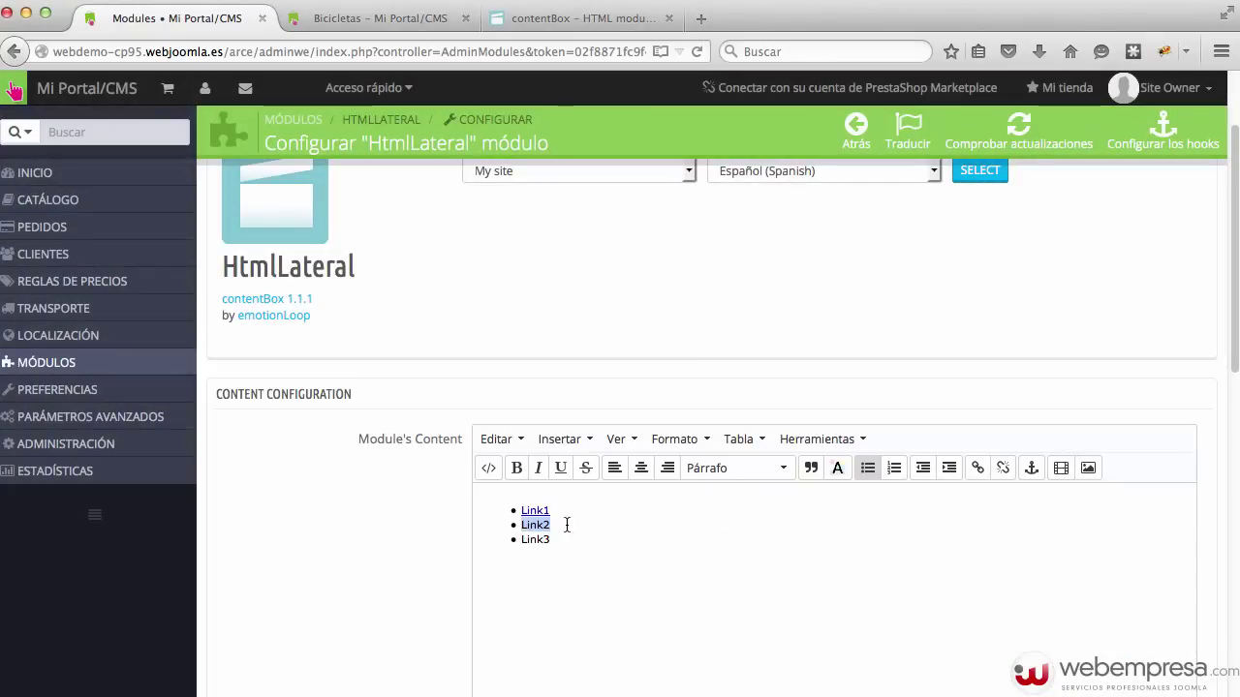
{"action": "left_click", "coordinate": [978, 467]}
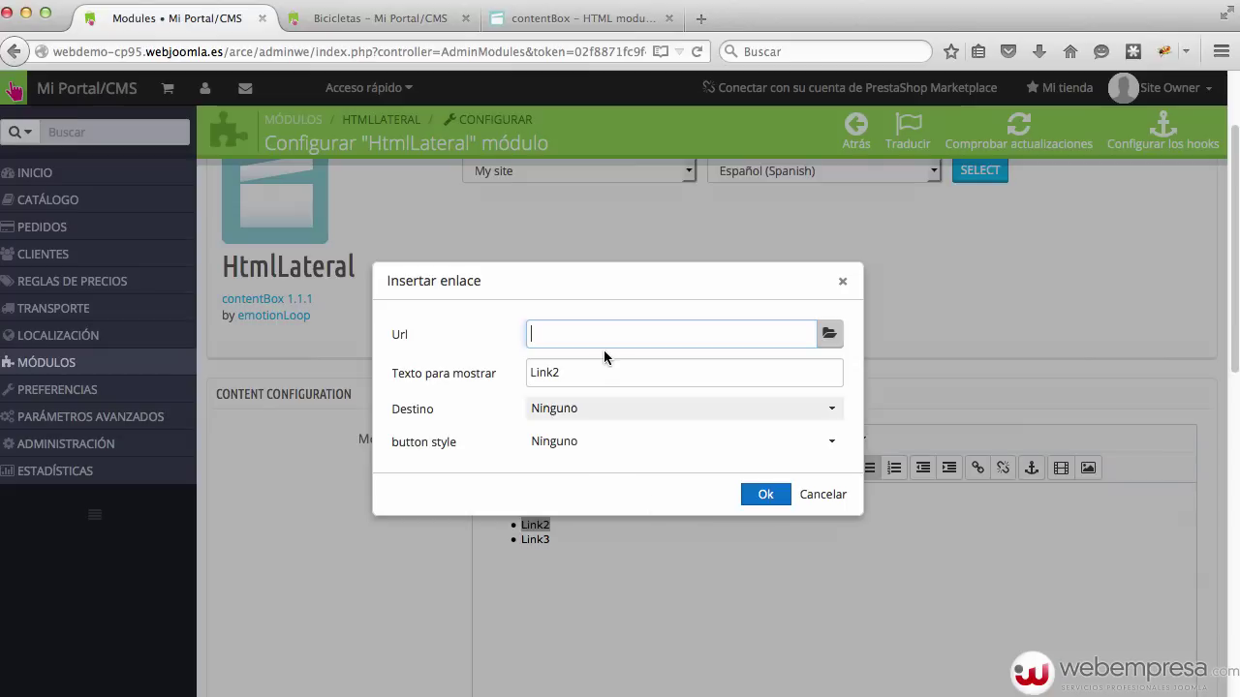
{"action": "type", "text": "#"}
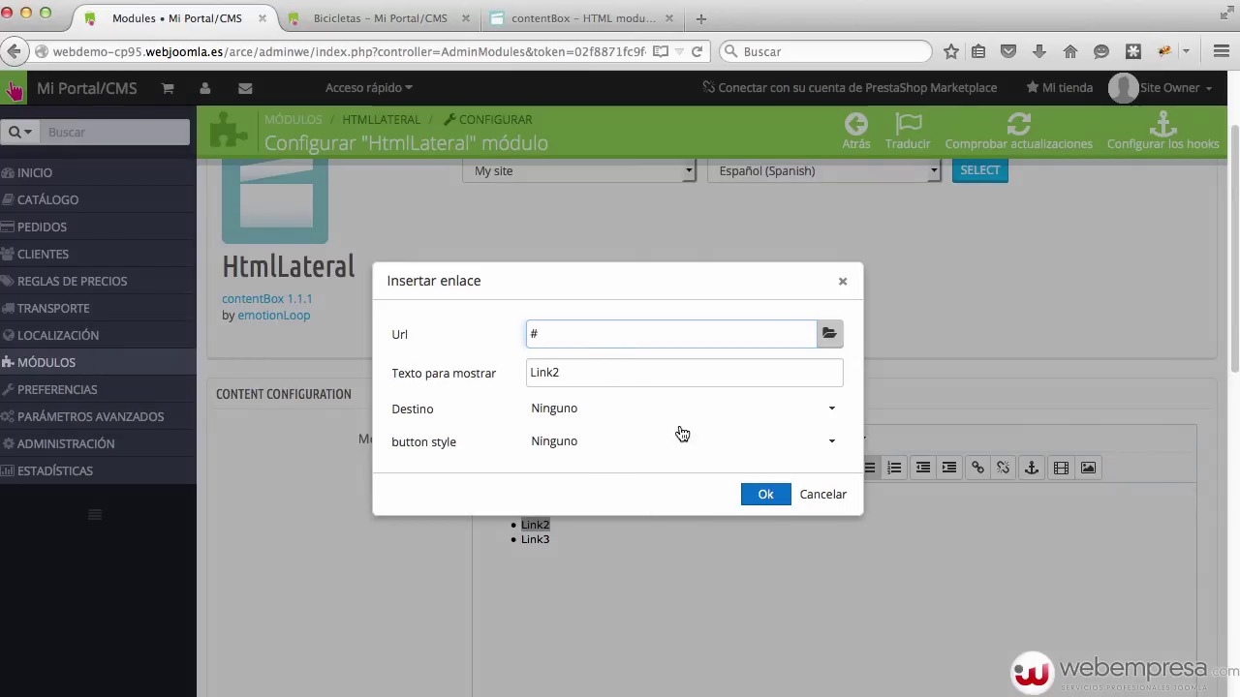
{"action": "left_click", "coordinate": [765, 494]}
Turn the third list item, Link3, into a link as well
{"action": "double_click", "coordinate": [536, 539]}
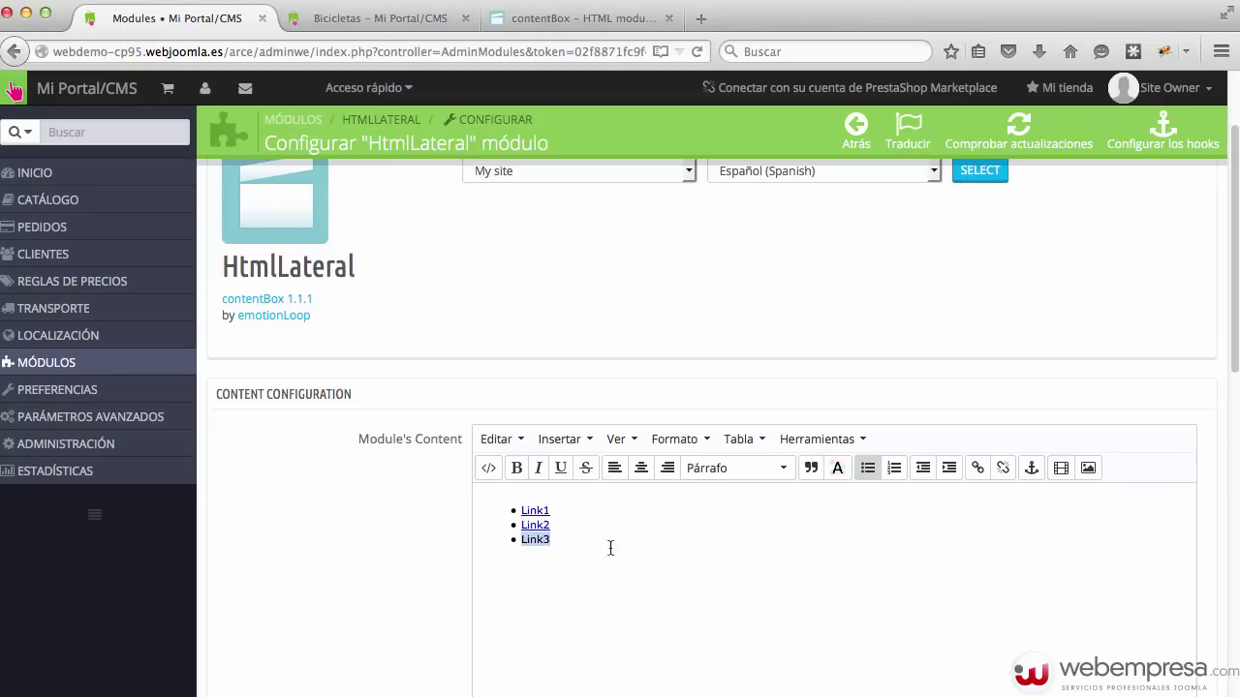
{"action": "left_click", "coordinate": [977, 467]}
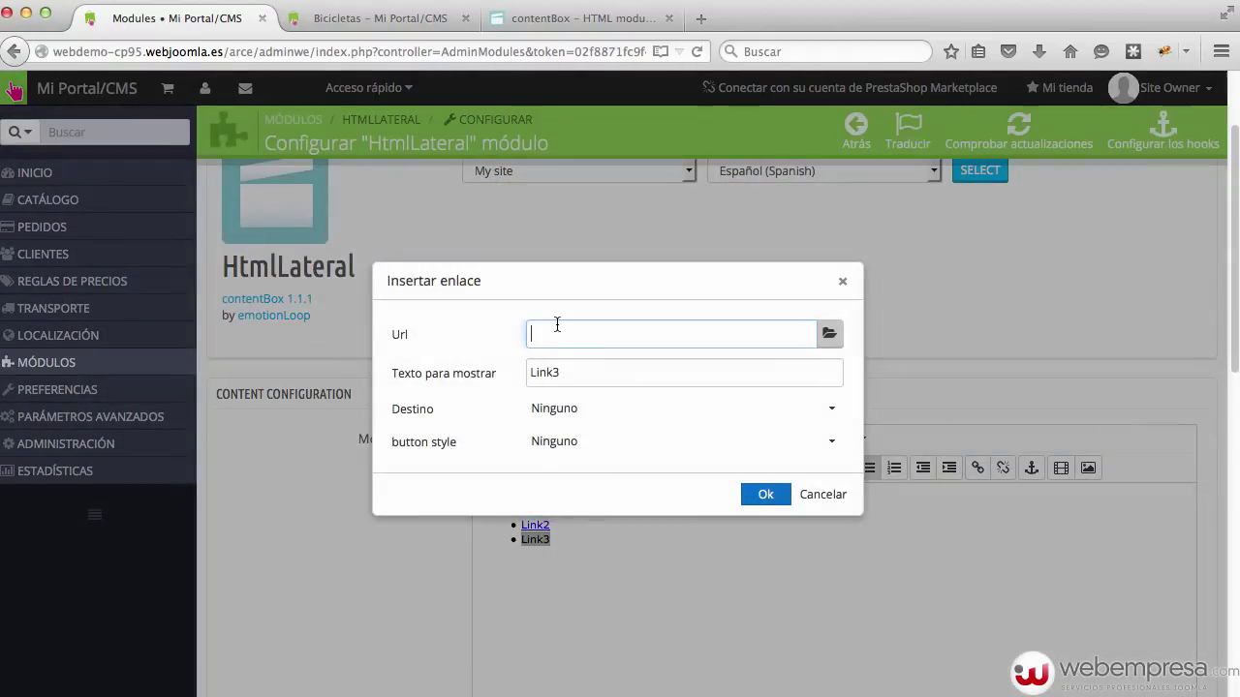
{"action": "left_click", "coordinate": [778, 496]}
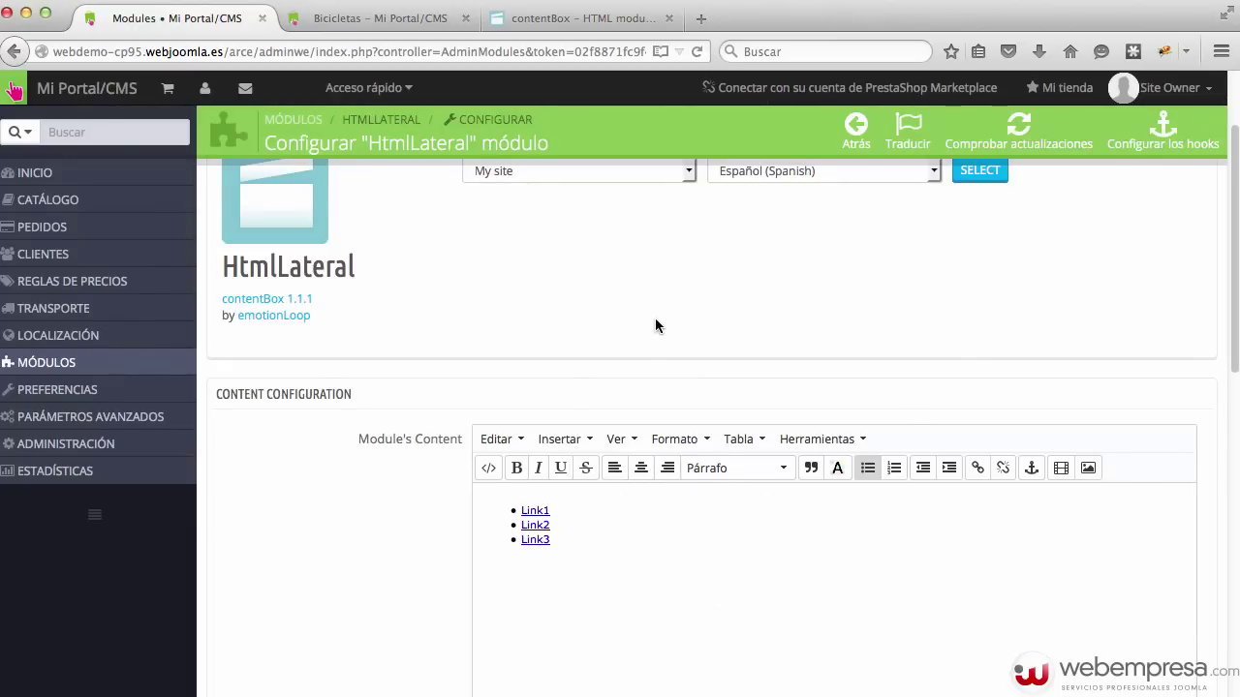
Save the HtmlLateral module's content
{"action": "scroll", "coordinate": [654, 320], "scroll_direction": "up", "scroll_amount": 1}
{"action": "scroll", "coordinate": [654, 319], "scroll_direction": "down", "scroll_amount": 7}
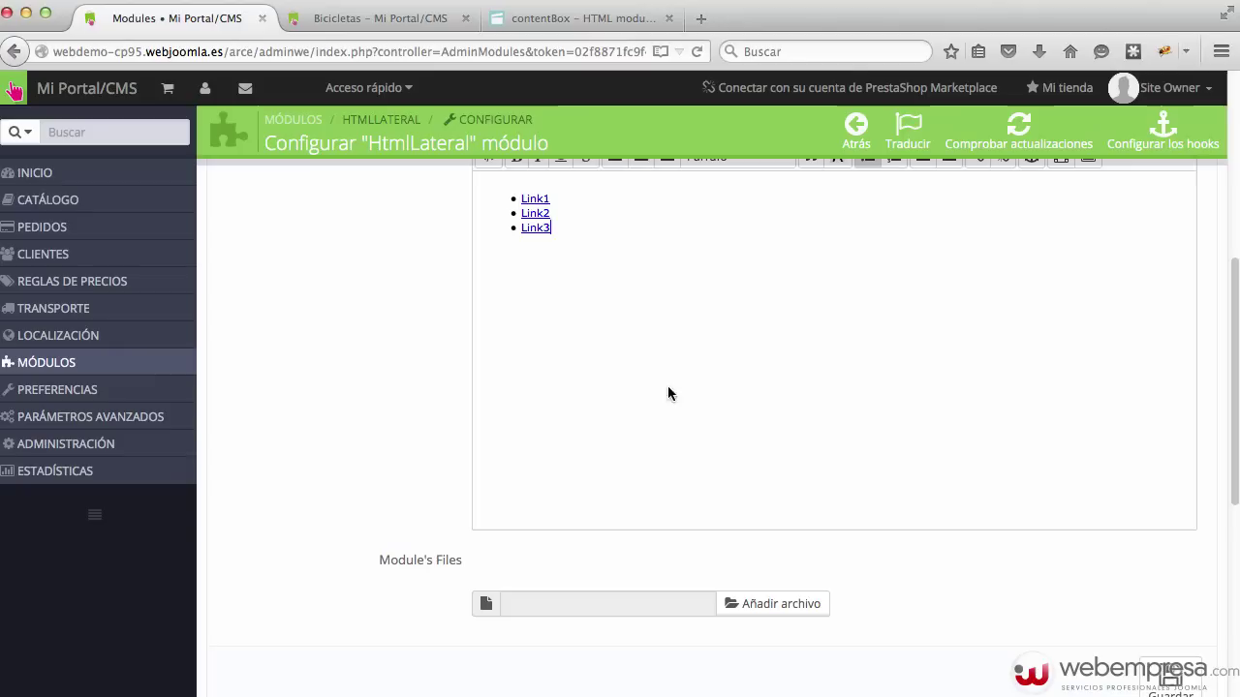
{"action": "left_click", "coordinate": [1170, 678]}
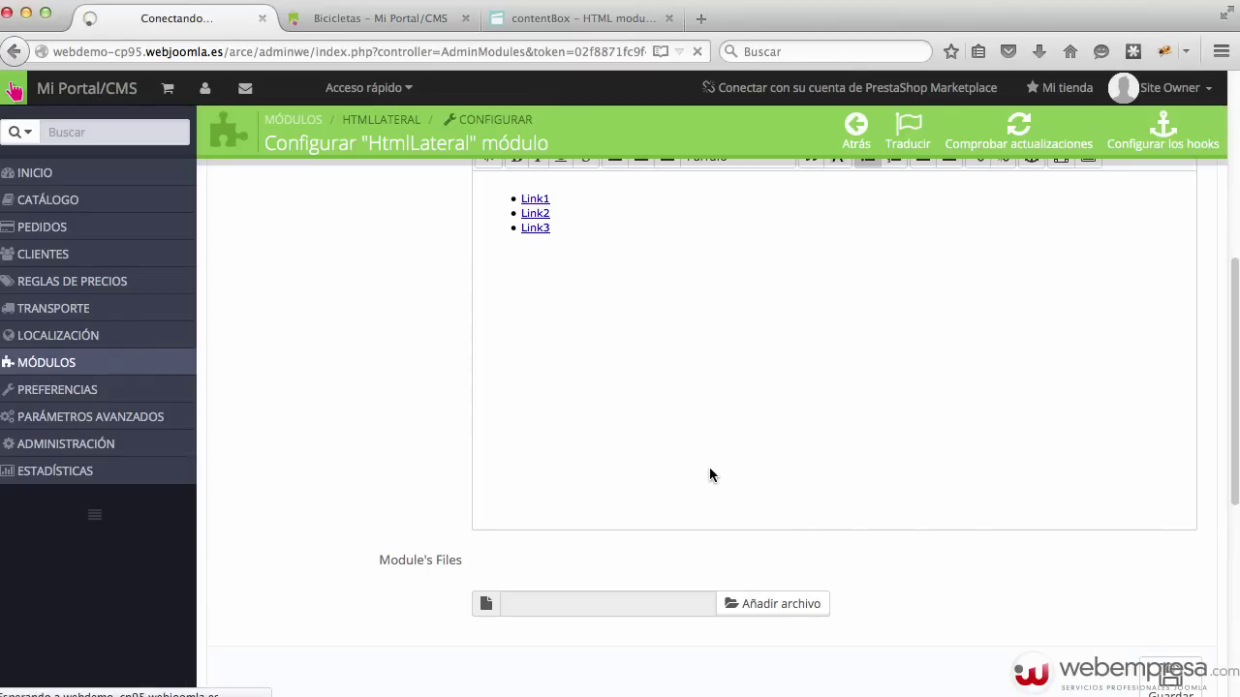
{"action": "scroll", "coordinate": [1172, 631], "scroll_direction": "up", "scroll_amount": 4}
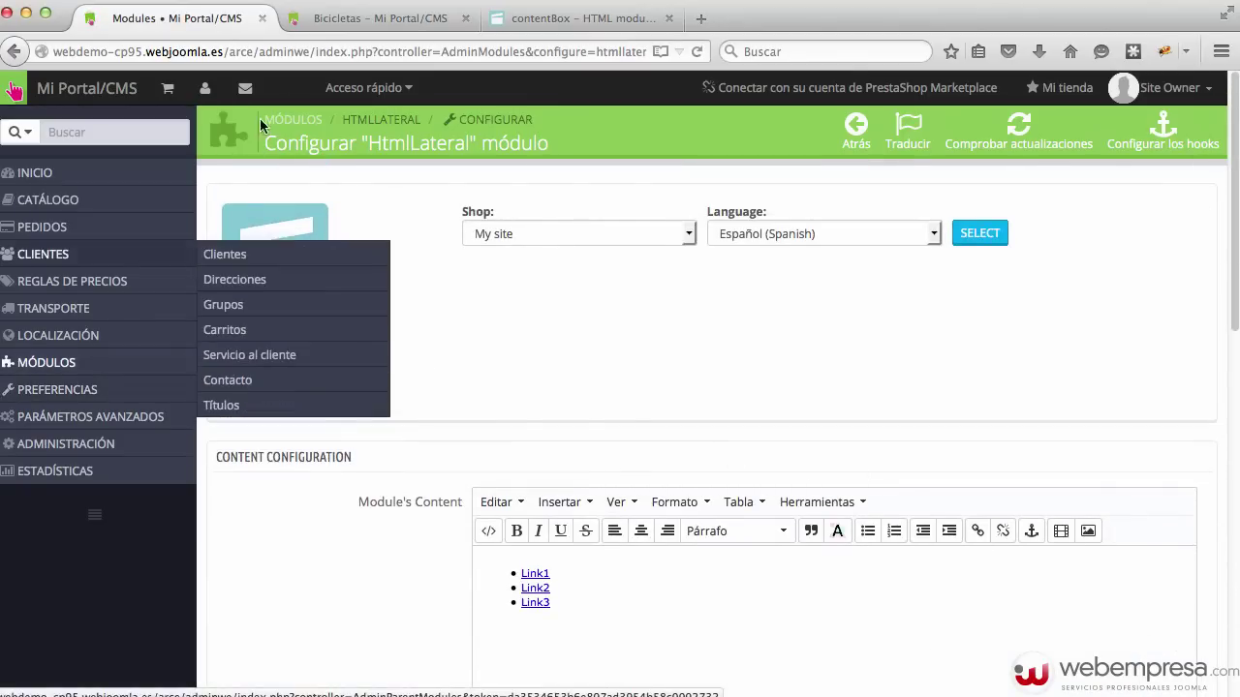
Reload the store's Bicicletas page and check where the HtmlSuperior and HtmlLateral links are placed, down to the footer
{"action": "left_click", "coordinate": [344, 19]}
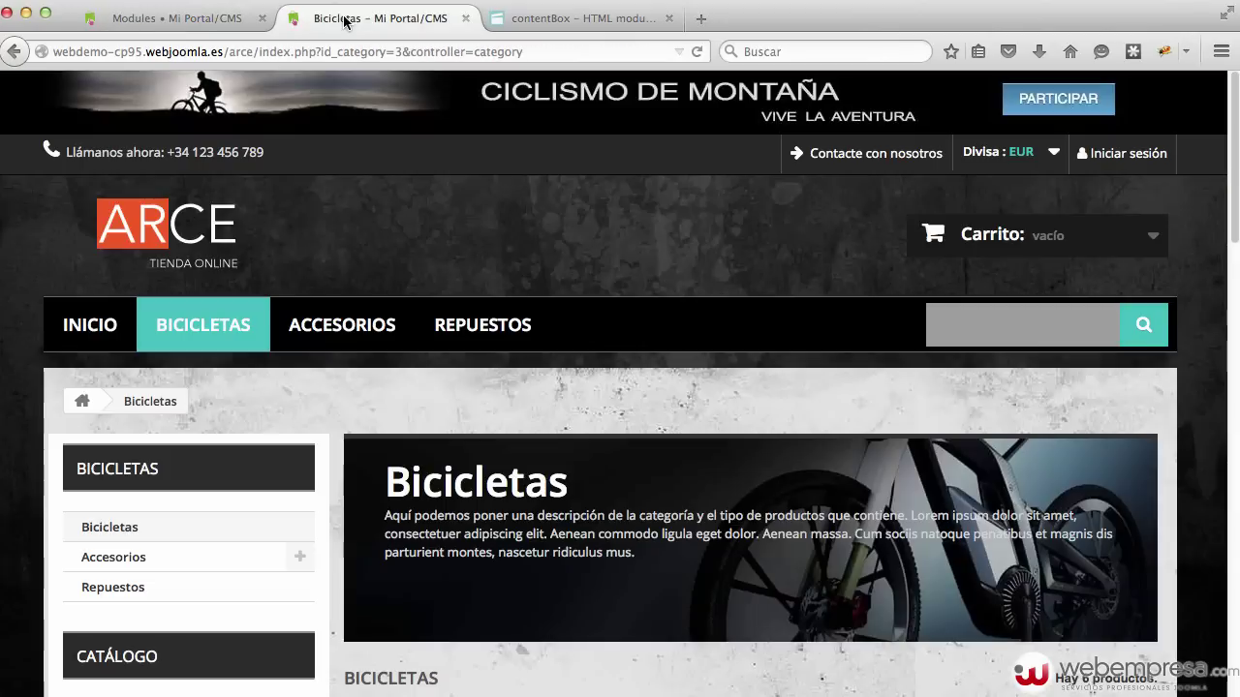
{"action": "left_click", "coordinate": [699, 52]}
{"action": "scroll", "coordinate": [690, 242], "scroll_direction": "down", "scroll_amount": 5}
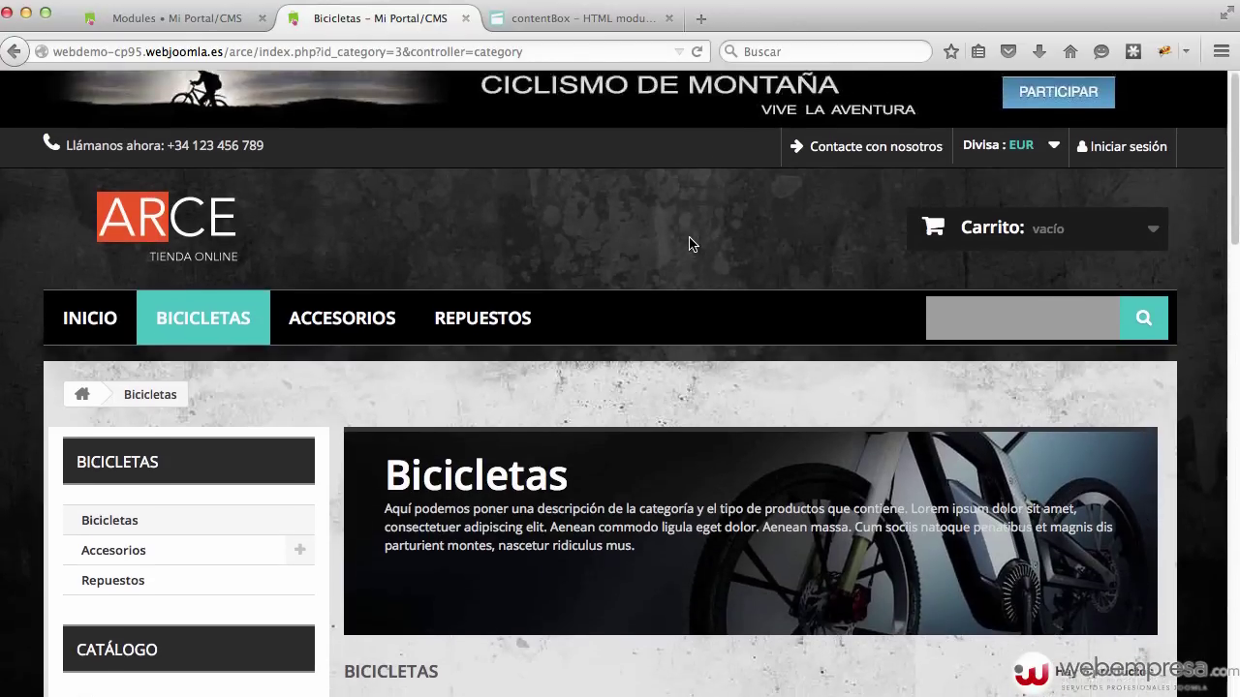
{"action": "scroll", "coordinate": [690, 242], "scroll_direction": "down", "scroll_amount": 10}
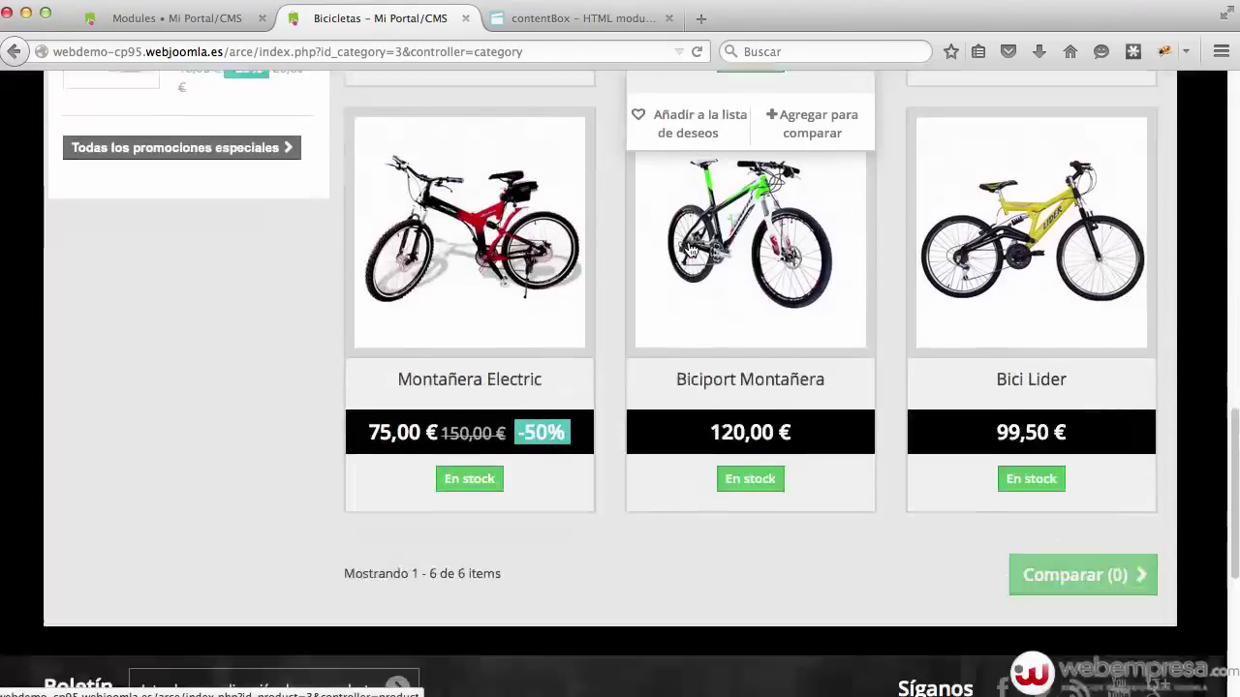
{"action": "scroll", "coordinate": [692, 247], "scroll_direction": "down", "scroll_amount": 3}
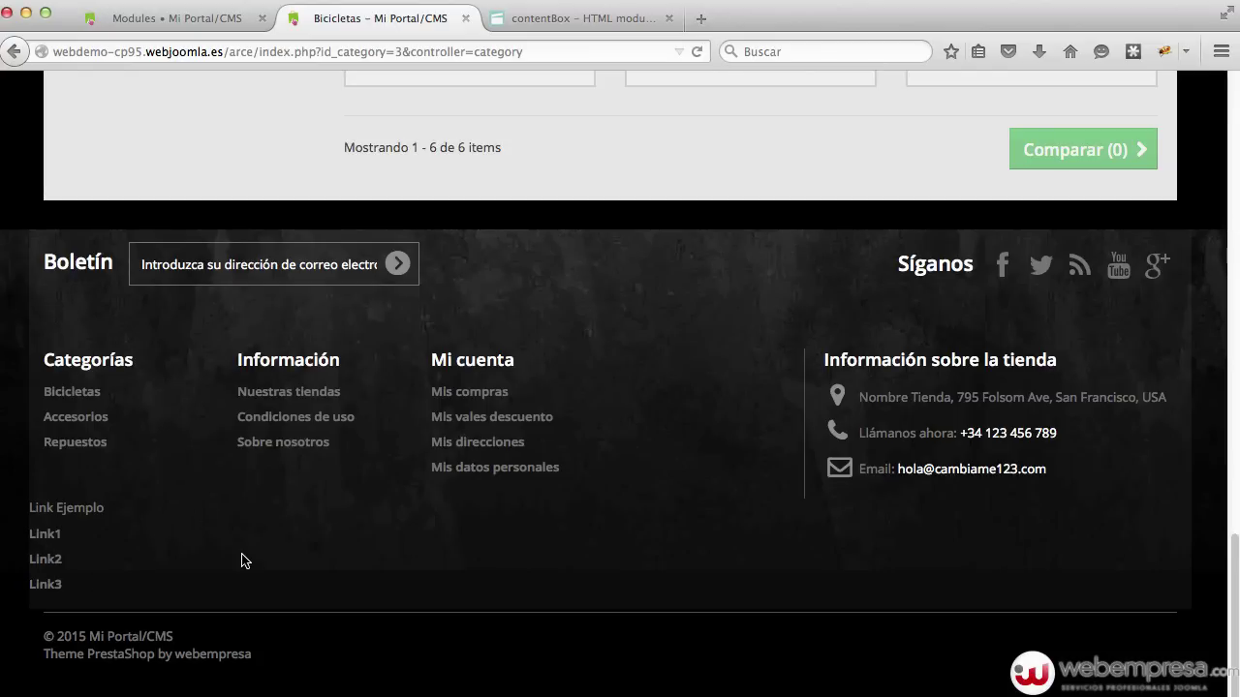
Return to the back office and open the module positions page
{"action": "left_click", "coordinate": [206, 17]}
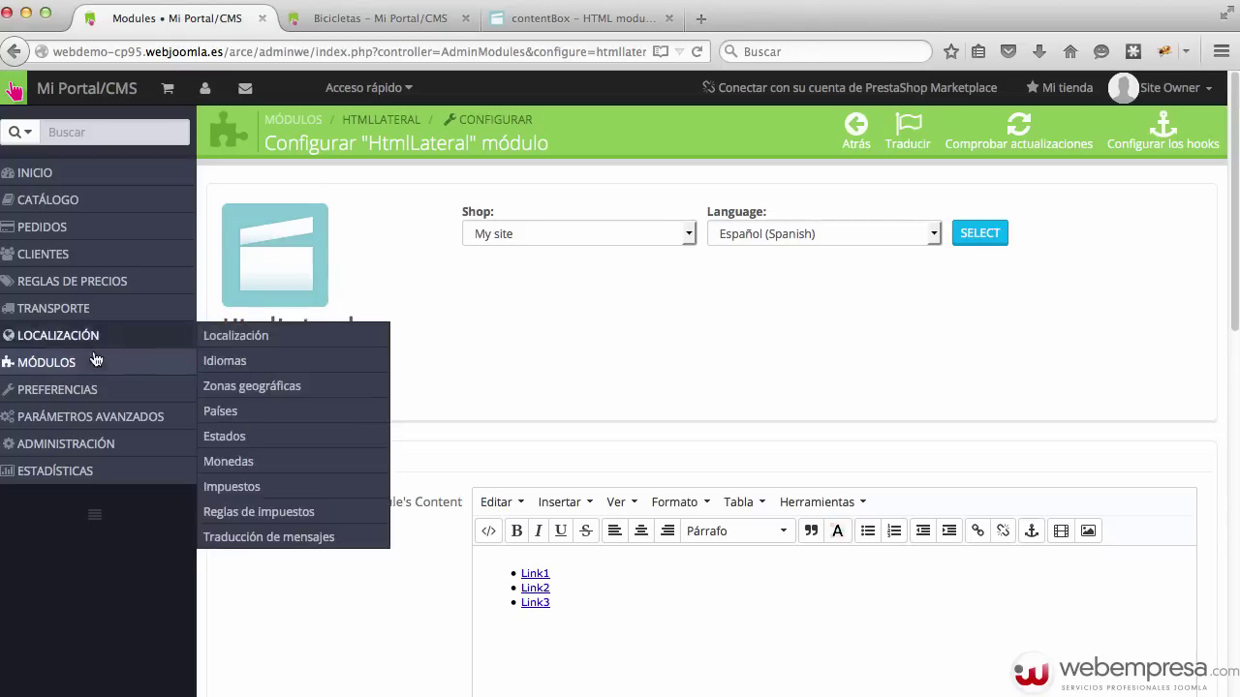
{"action": "mouse_move", "coordinate": [68, 364]}
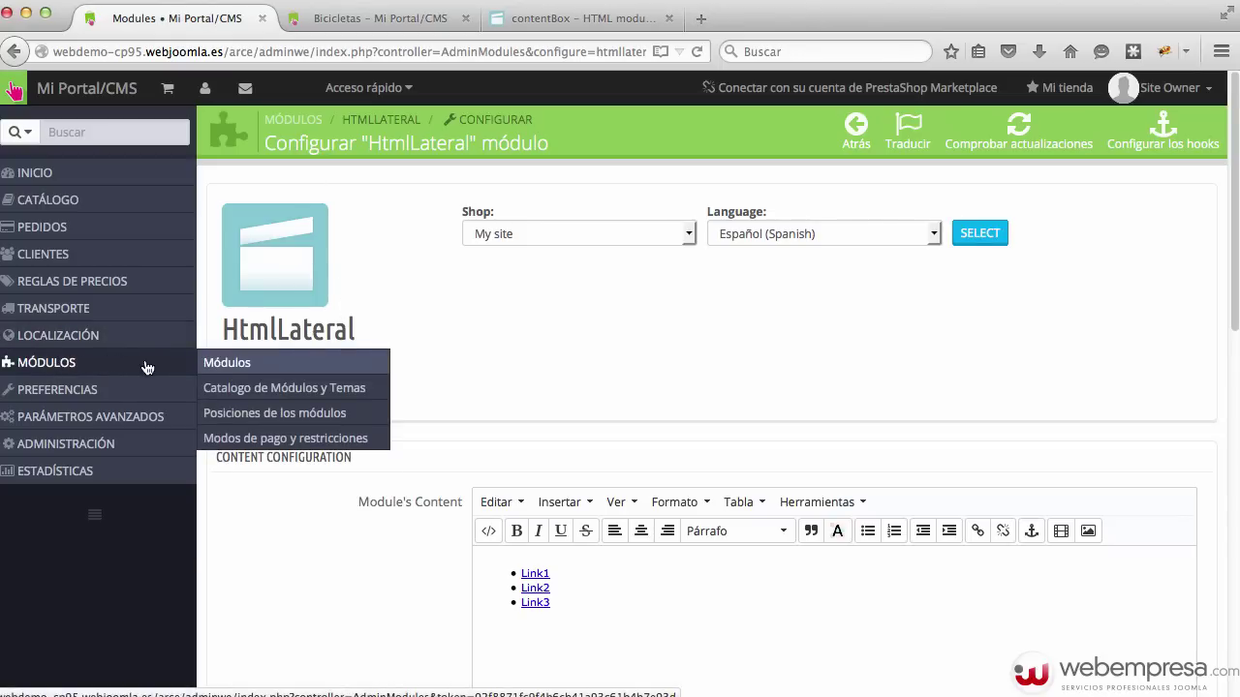
{"action": "left_click", "coordinate": [283, 413]}
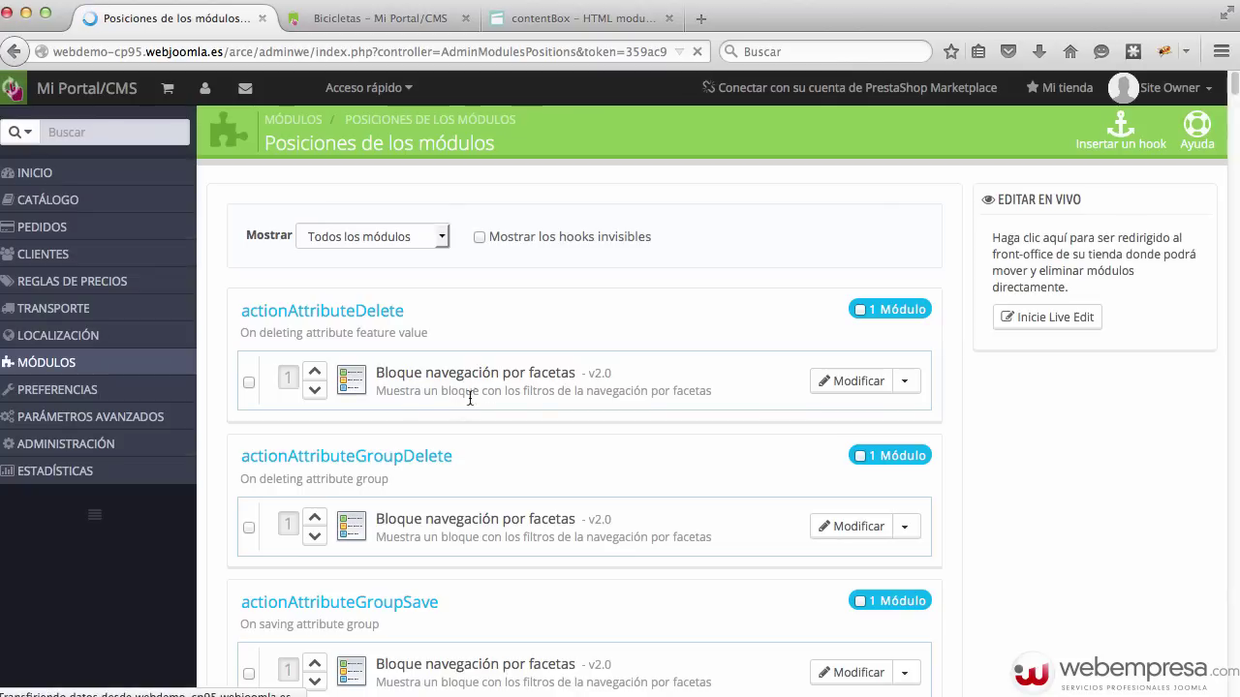
Search the module positions for "html" and check which hook holds HtmlSuperior and HtmlLateral
{"action": "scroll", "coordinate": [746, 407], "scroll_direction": "down", "scroll_amount": 10}
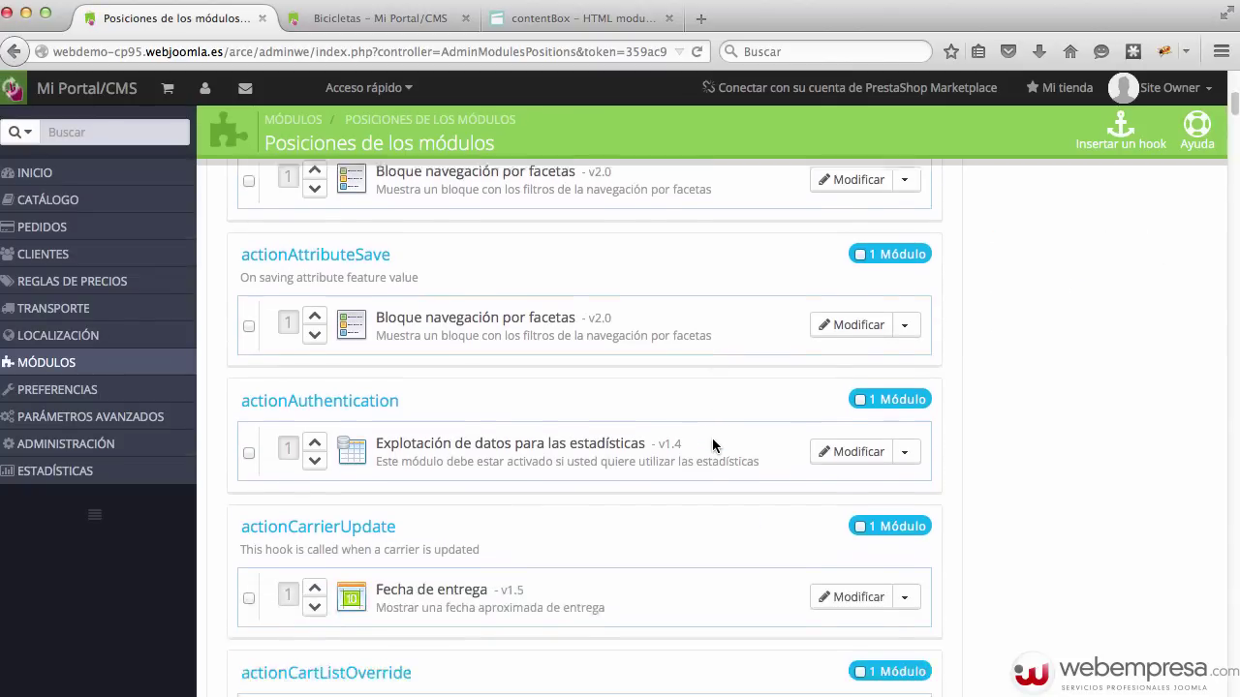
{"action": "scroll", "coordinate": [721, 446], "scroll_direction": "down", "scroll_amount": 1}
{"action": "key", "text": "super+f"}
{"action": "type", "text": "html"}
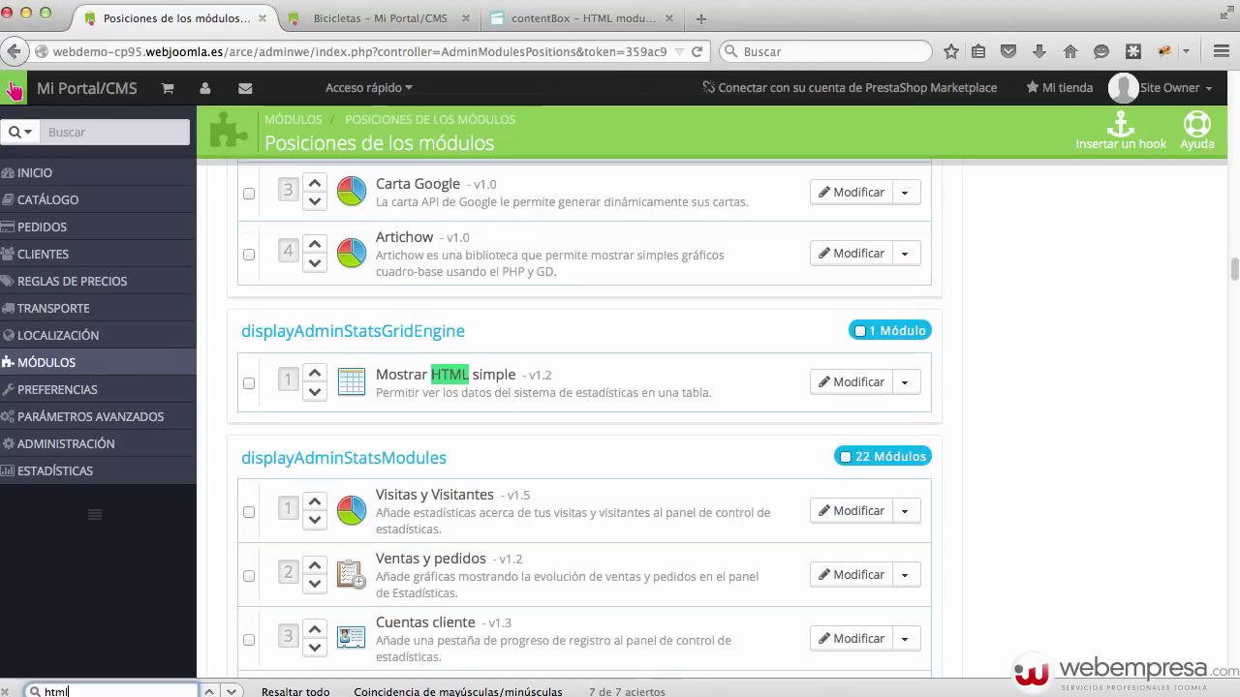
{"action": "key", "text": "Return"}
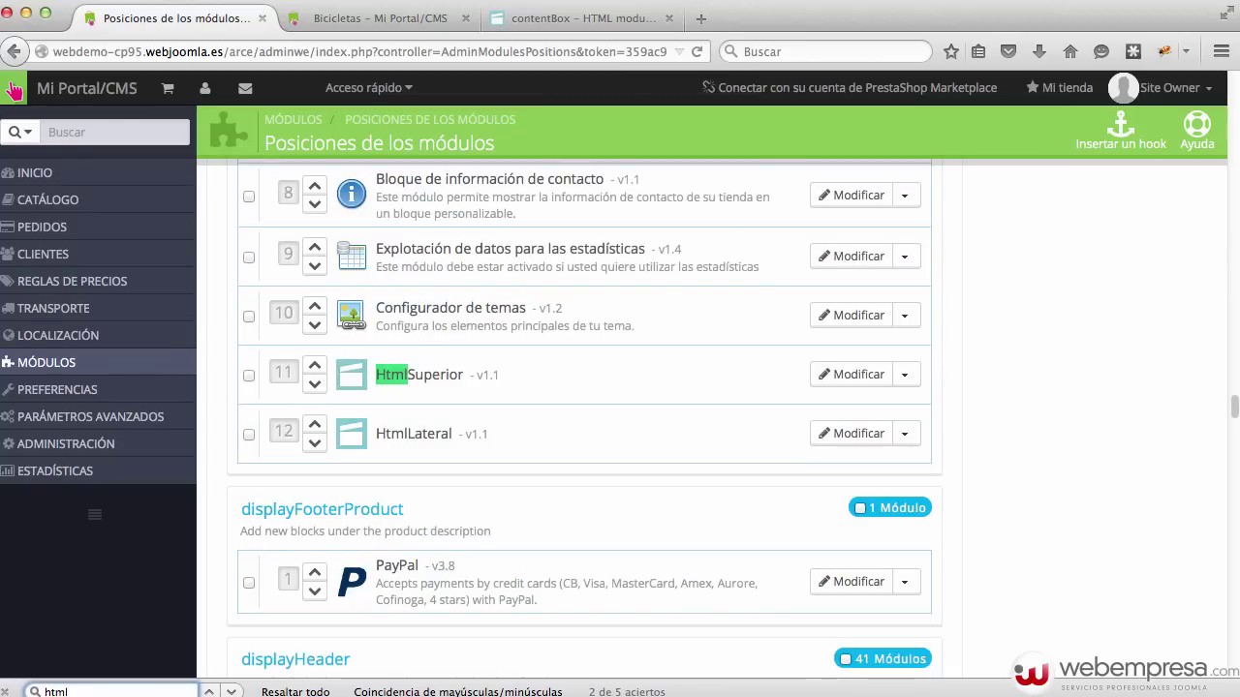
{"action": "scroll", "coordinate": [750, 431], "scroll_direction": "up", "scroll_amount": 10}
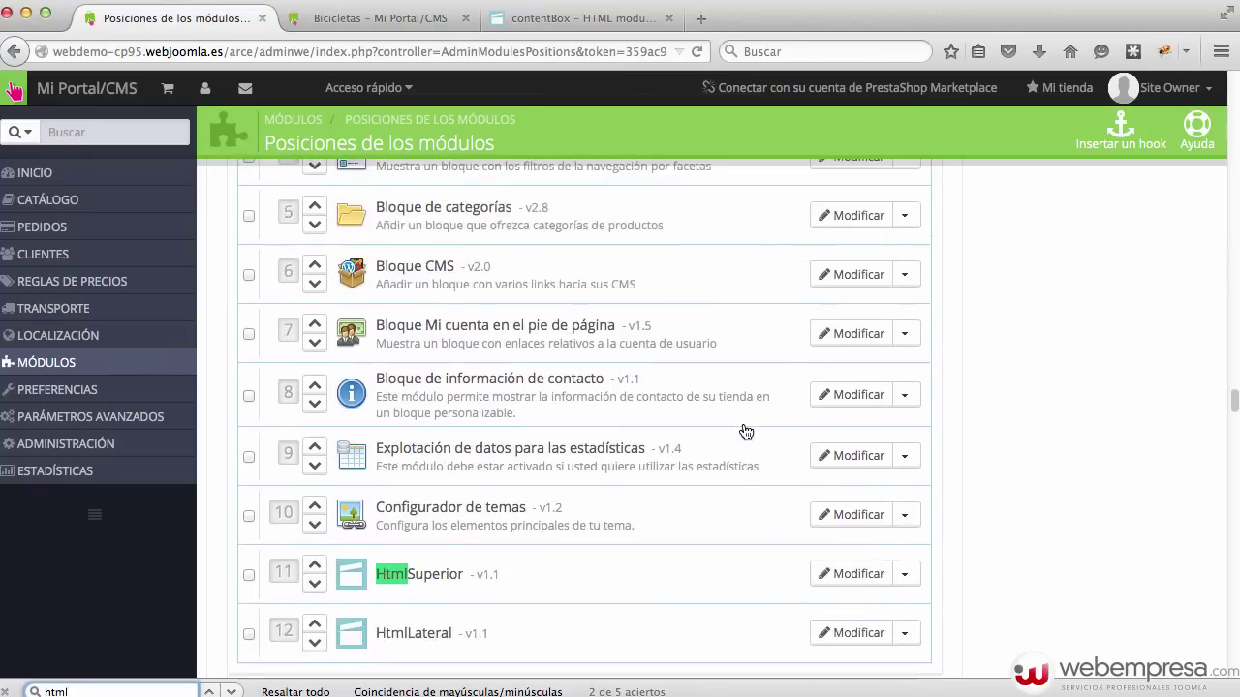
{"action": "scroll", "coordinate": [744, 436], "scroll_direction": "up", "scroll_amount": 1}
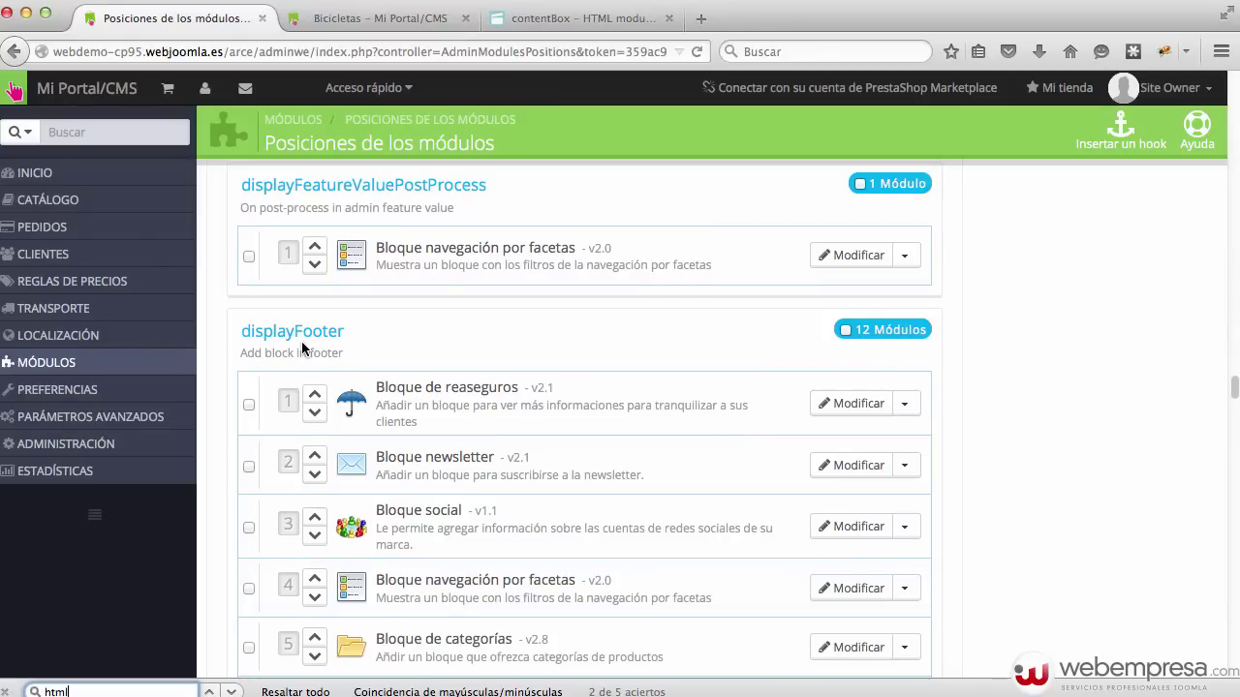
{"action": "scroll", "coordinate": [455, 341], "scroll_direction": "down", "scroll_amount": 8}
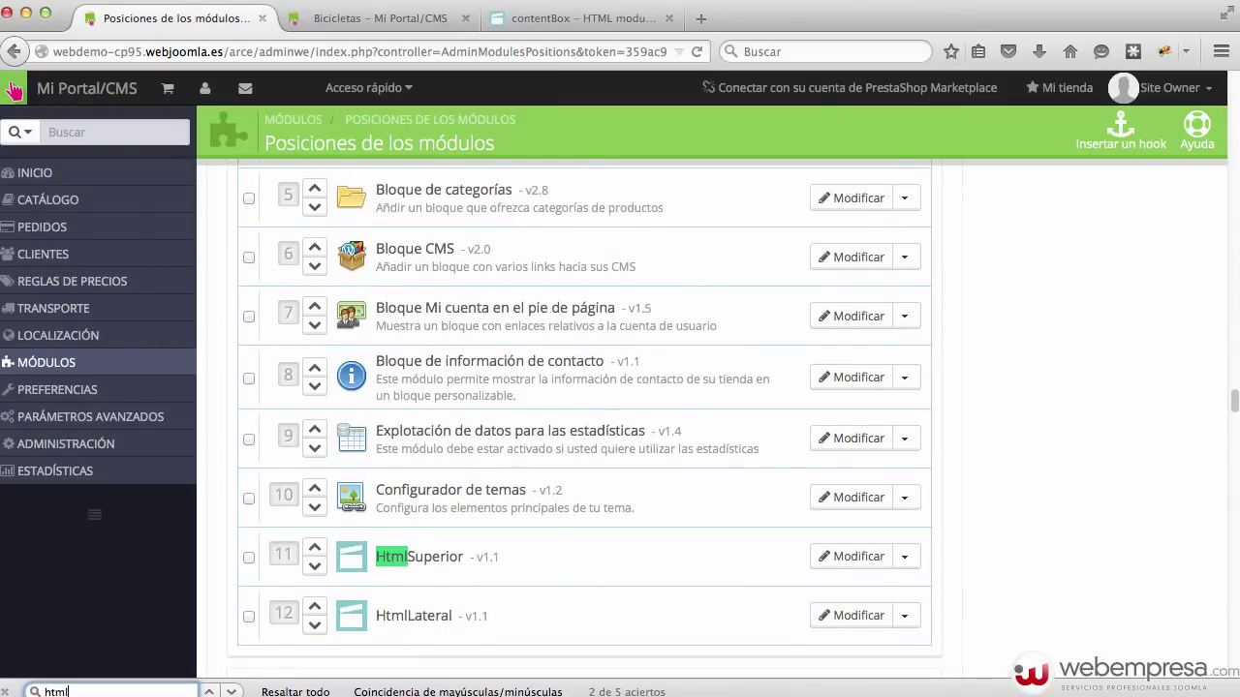
Unhook both the HtmlSuperior and HtmlLateral modules from the store's footer hook
{"action": "left_click", "coordinate": [906, 558]}
{"action": "left_click", "coordinate": [895, 591]}
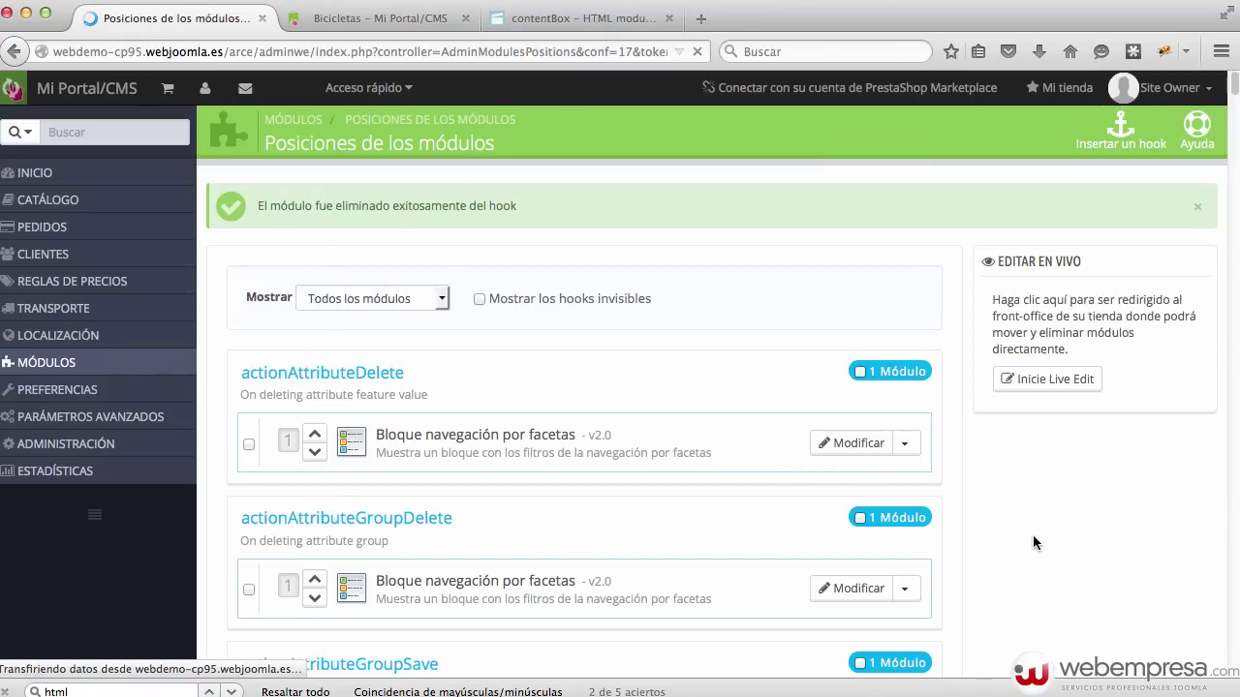
{"action": "key", "text": "ctrl+f"}
{"action": "key", "text": "Return"}
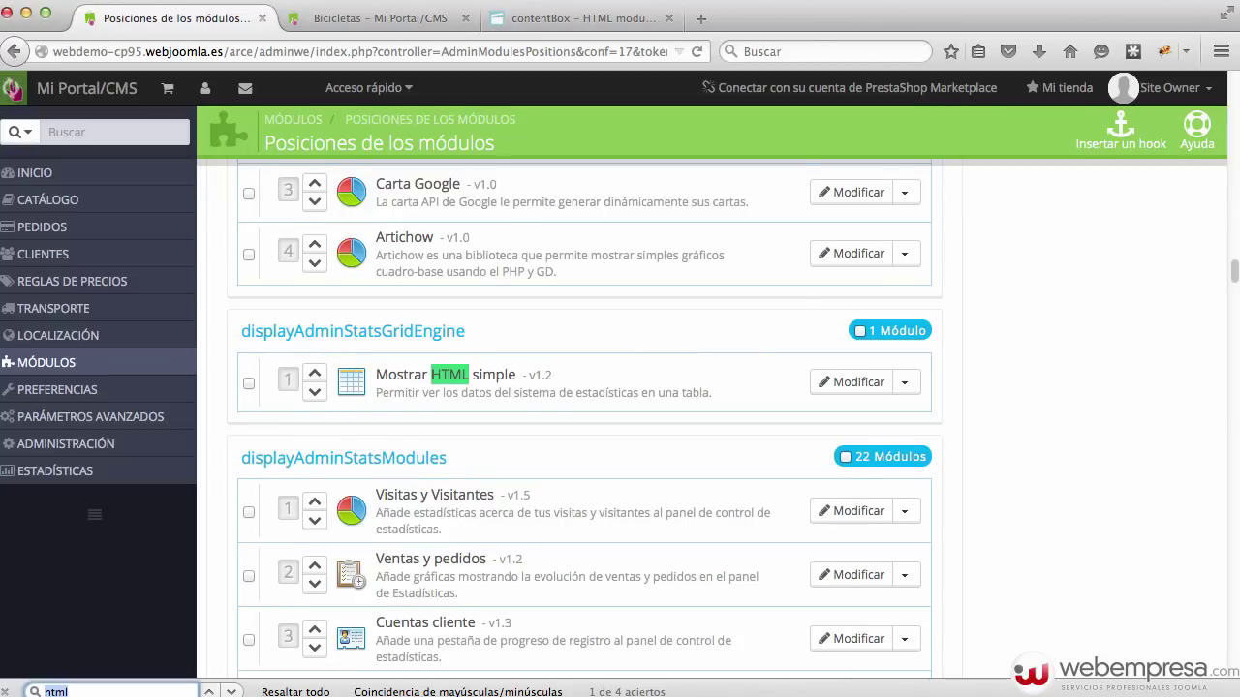
{"action": "key", "text": "Return"}
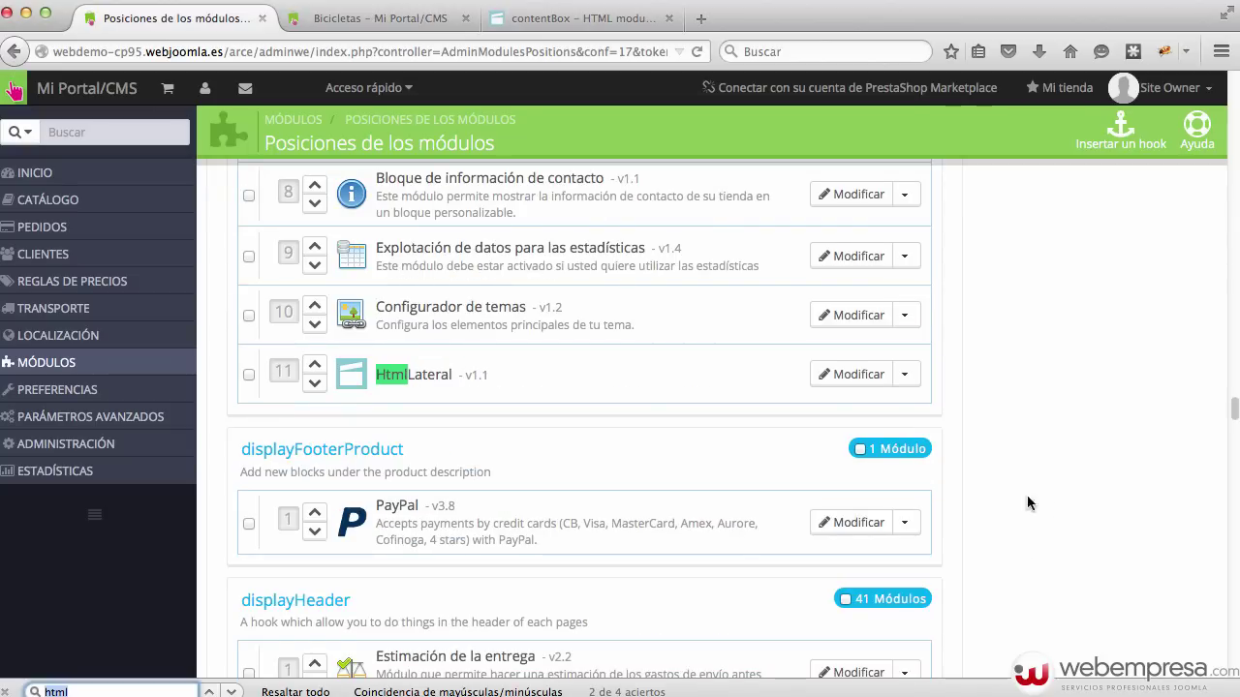
{"action": "left_click", "coordinate": [906, 376]}
{"action": "scroll", "coordinate": [1035, 387], "scroll_direction": "up", "scroll_amount": 5}
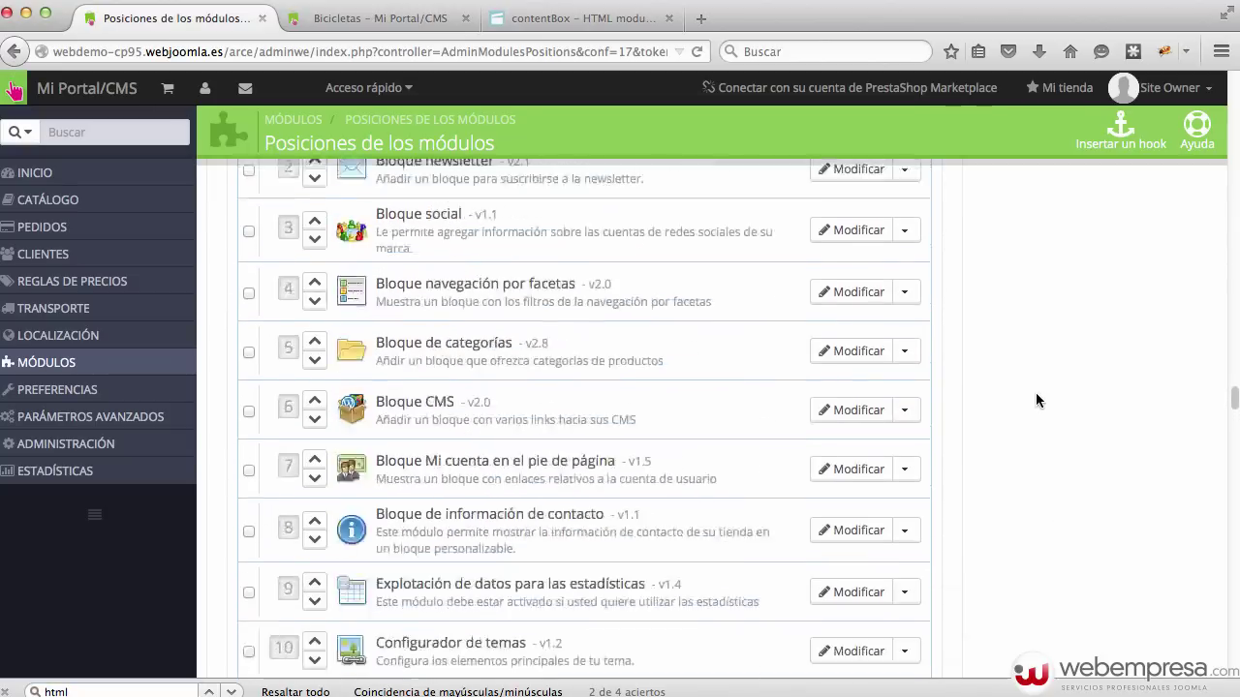
{"action": "scroll", "coordinate": [1036, 392], "scroll_direction": "up", "scroll_amount": 3}
{"action": "scroll", "coordinate": [1036, 398], "scroll_direction": "down", "scroll_amount": 5}
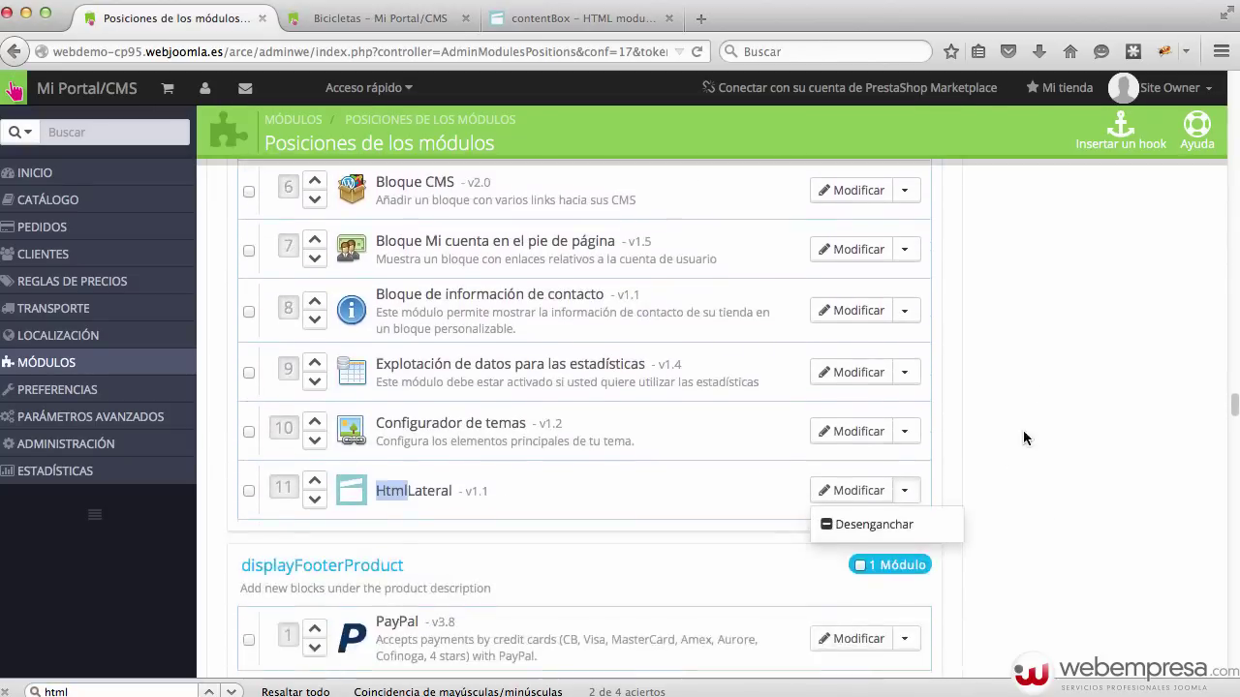
{"action": "left_click", "coordinate": [920, 529]}
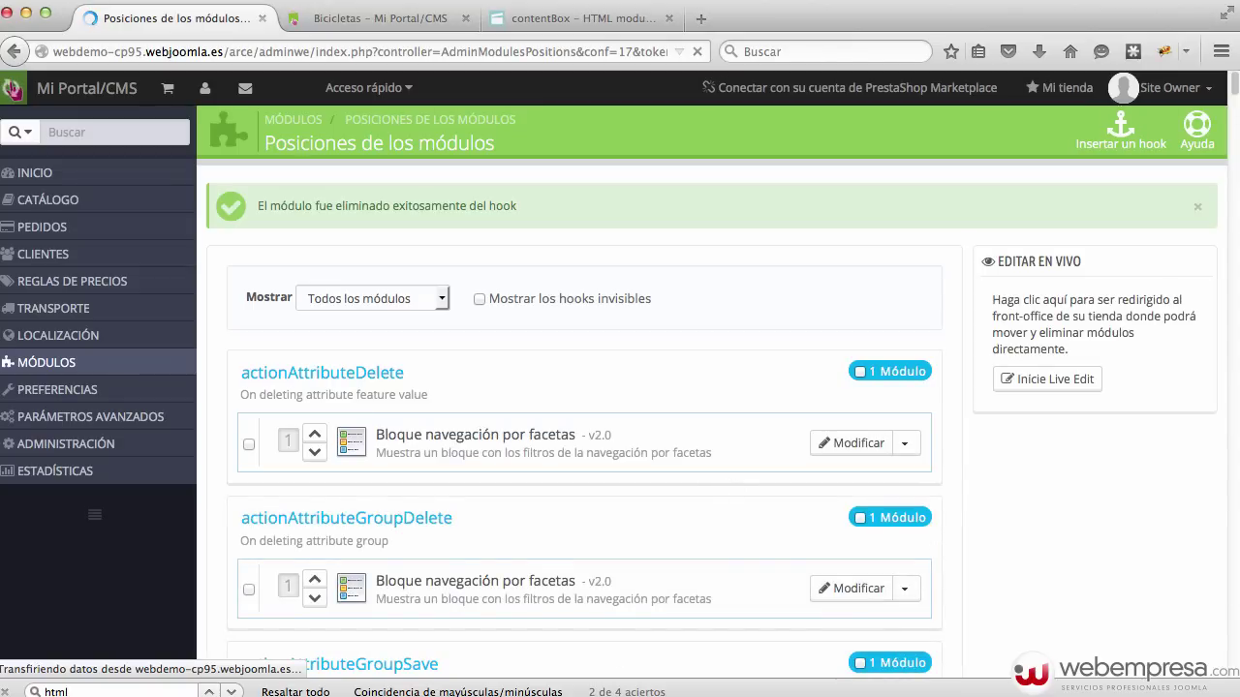
Search the module positions for "html", check which hook still holds both modules, and compare it with the store's Bicicletas page
{"action": "key", "text": "Return"}
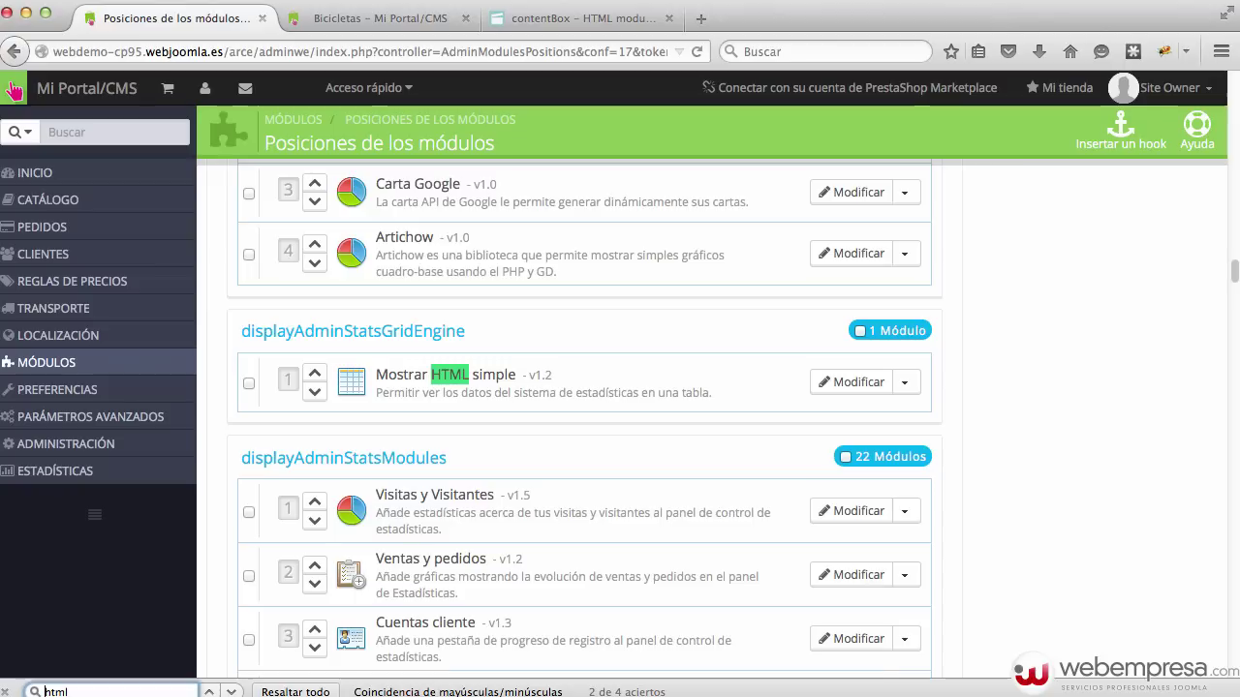
{"action": "key", "text": "Return"}
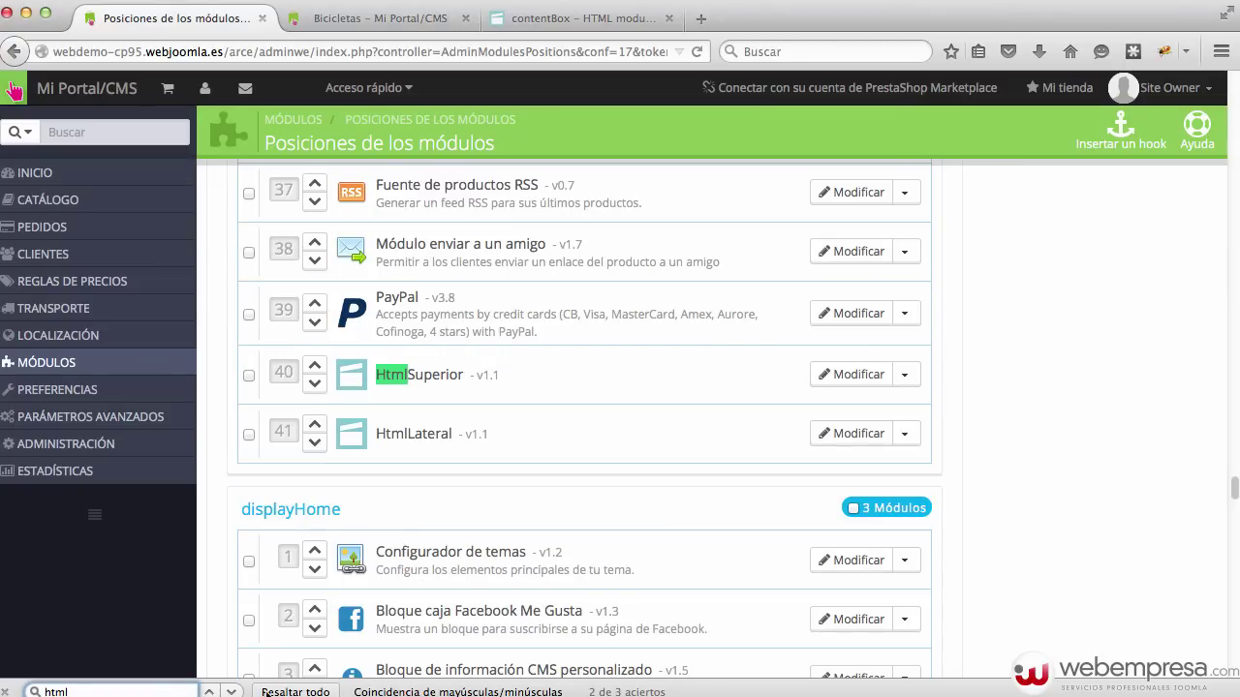
{"action": "scroll", "coordinate": [399, 457], "scroll_direction": "up", "scroll_amount": 10}
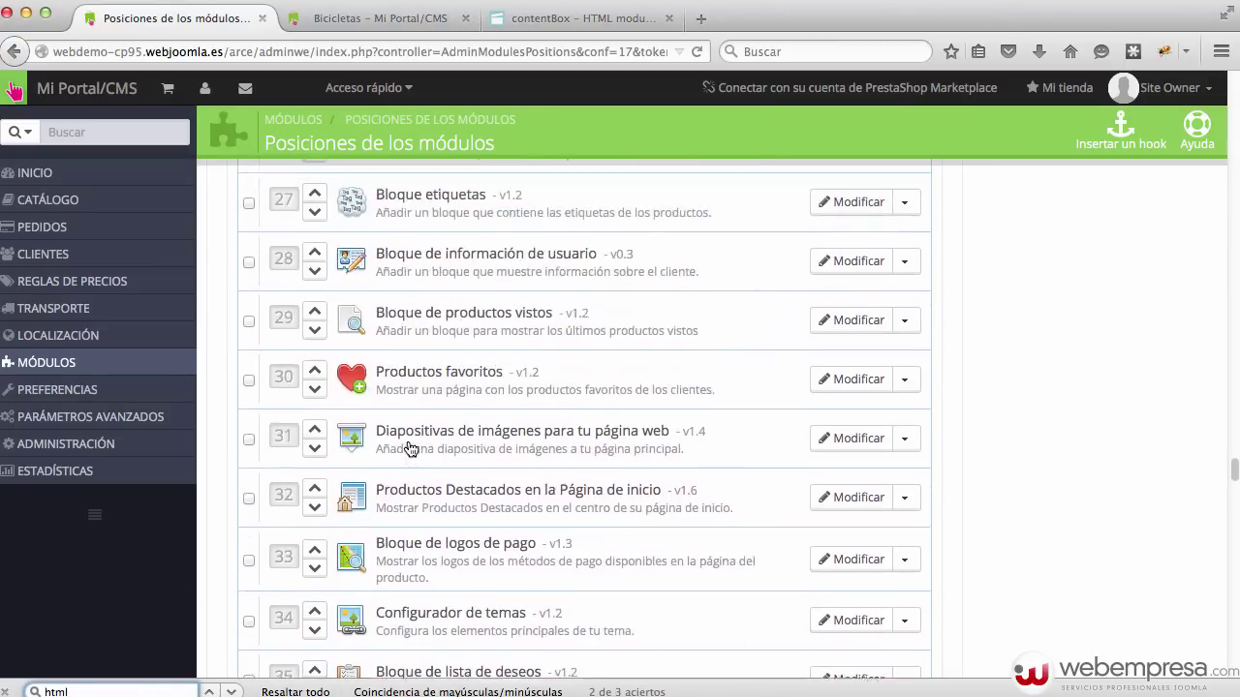
{"action": "scroll", "coordinate": [410, 448], "scroll_direction": "up", "scroll_amount": 20}
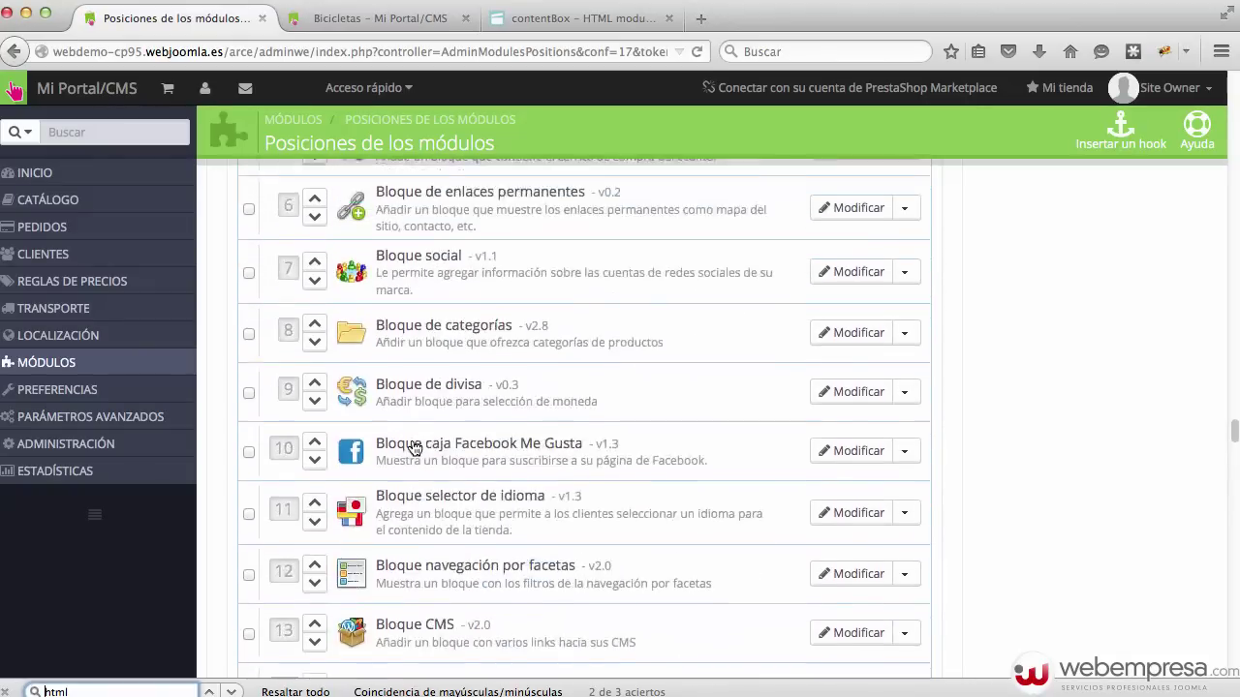
{"action": "scroll", "coordinate": [414, 447], "scroll_direction": "up", "scroll_amount": 5}
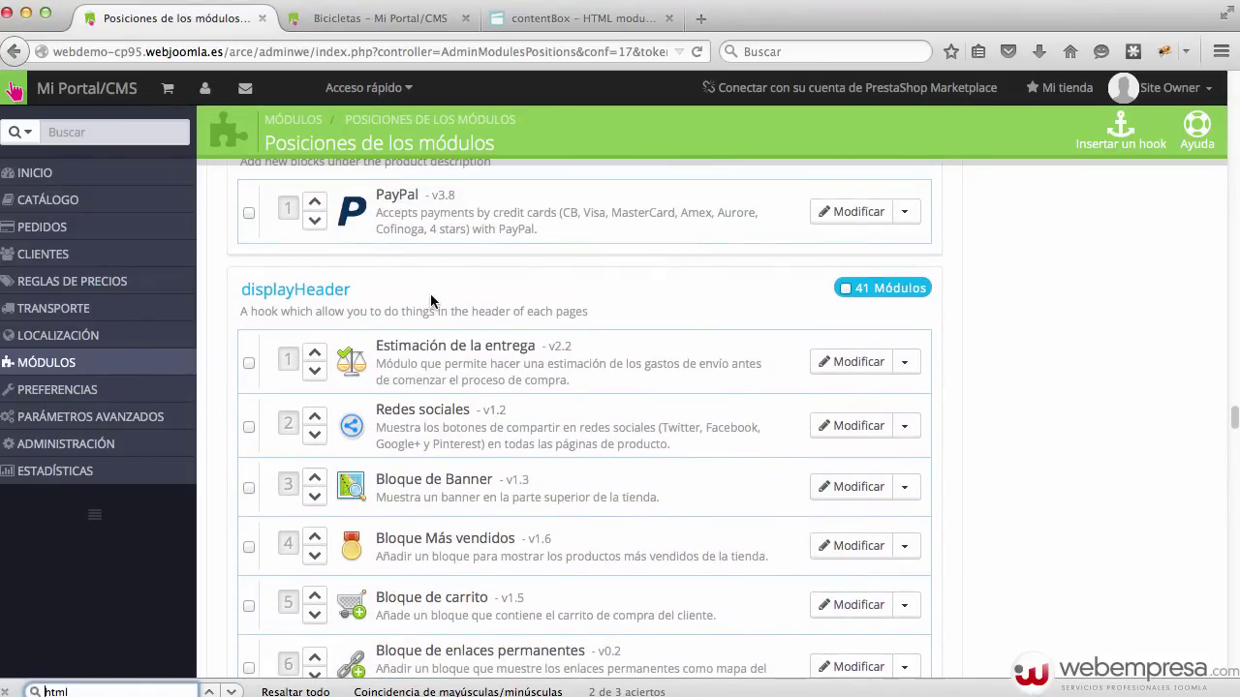
{"action": "scroll", "coordinate": [598, 313], "scroll_direction": "down", "scroll_amount": 18}
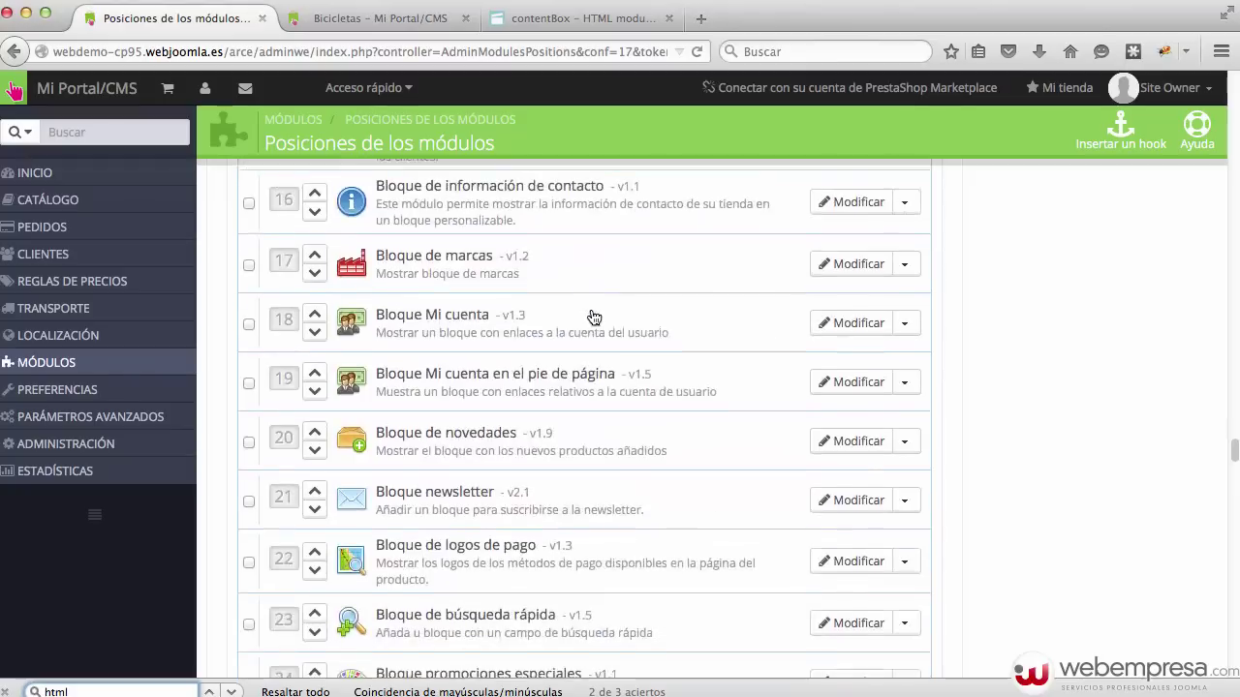
{"action": "scroll", "coordinate": [594, 317], "scroll_direction": "down", "scroll_amount": 12}
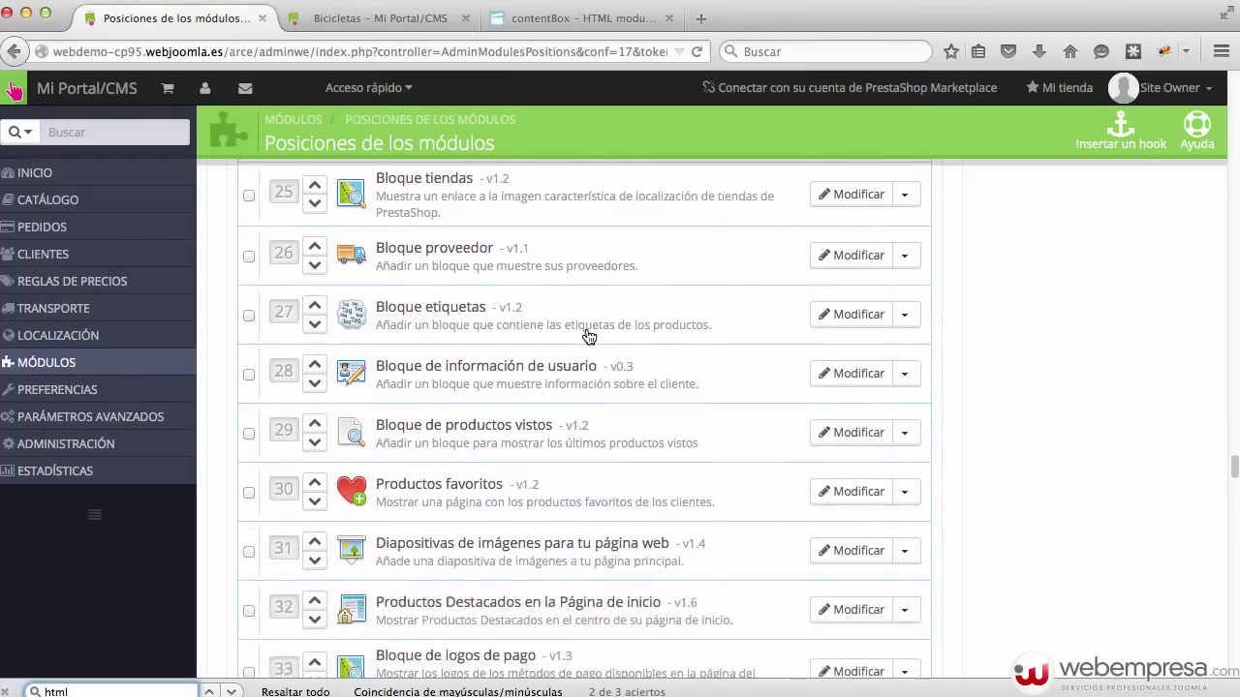
{"action": "left_click", "coordinate": [388, 20]}
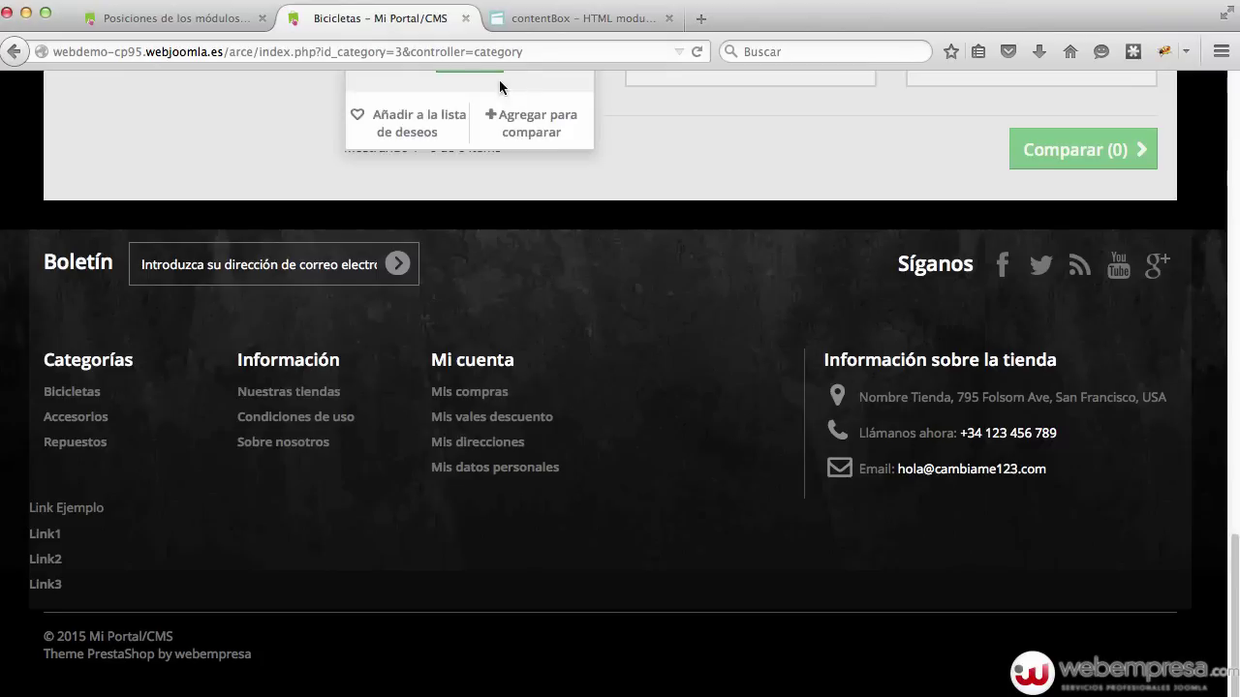
{"action": "scroll", "coordinate": [543, 155], "scroll_direction": "up", "scroll_amount": 3}
{"action": "scroll", "coordinate": [578, 221], "scroll_direction": "up", "scroll_amount": 10}
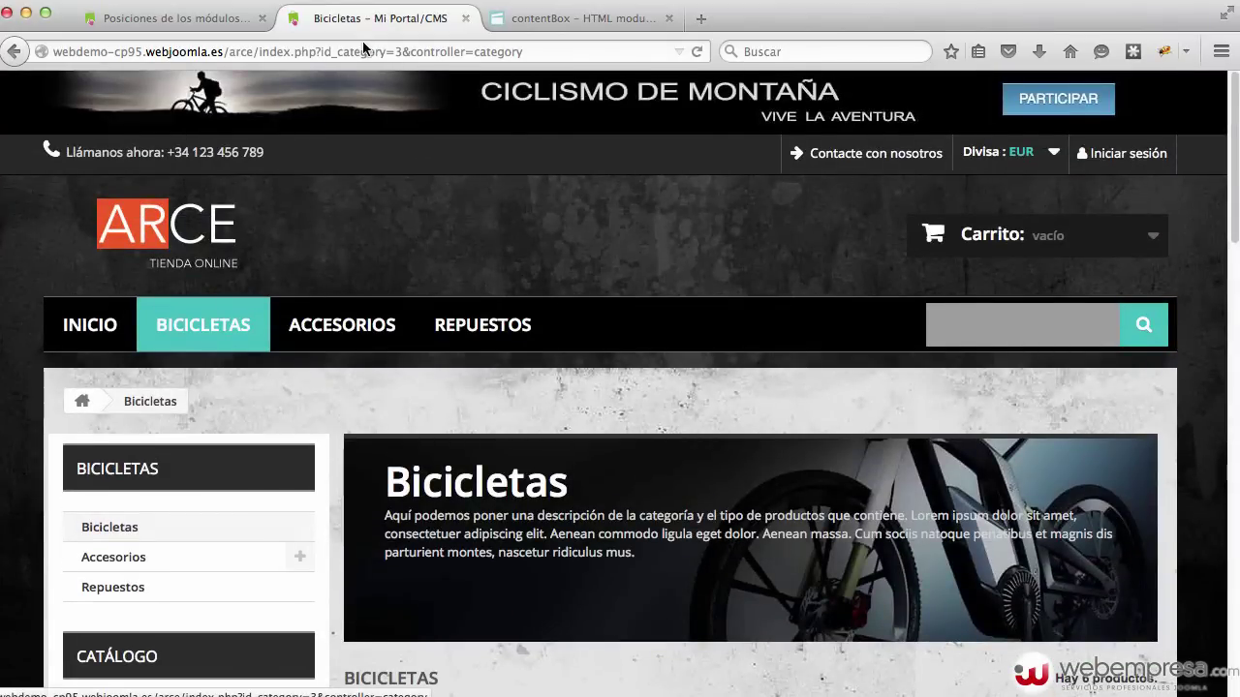
Return to the module positions and unhook both HtmlSuperior and HtmlLateral from the displayHeader hook
{"action": "left_click", "coordinate": [174, 17]}
{"action": "scroll", "coordinate": [595, 295], "scroll_direction": "down", "scroll_amount": 5}
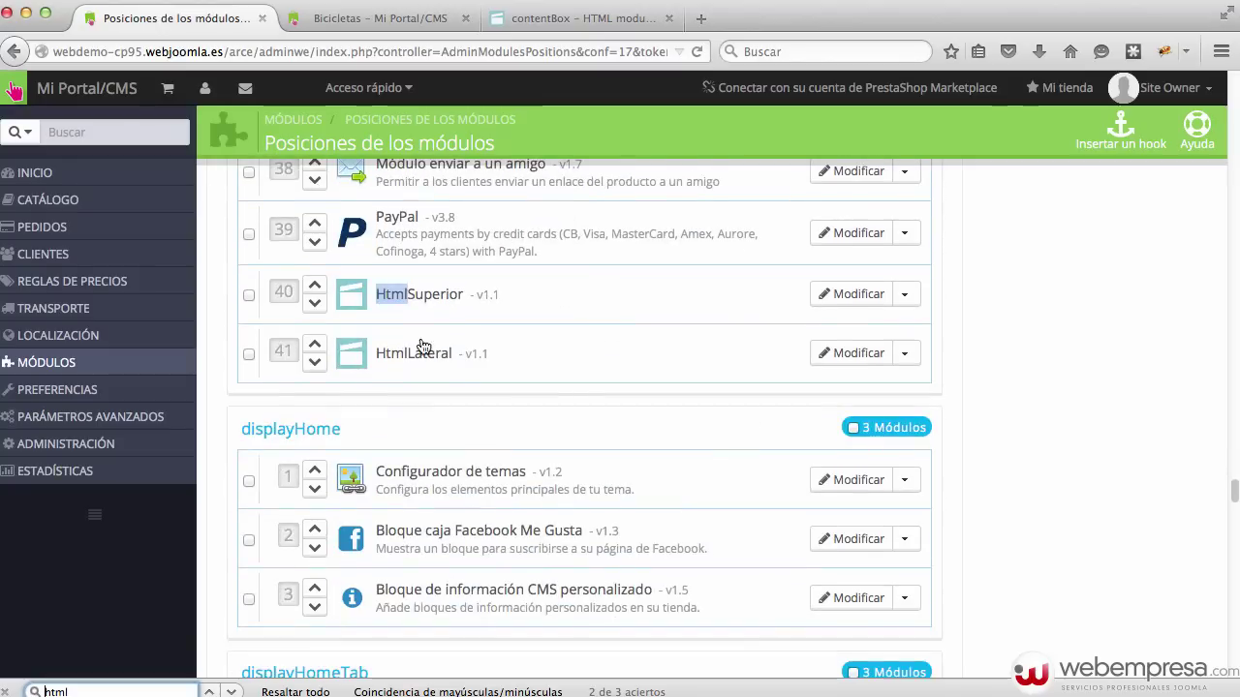
{"action": "left_click", "coordinate": [904, 294]}
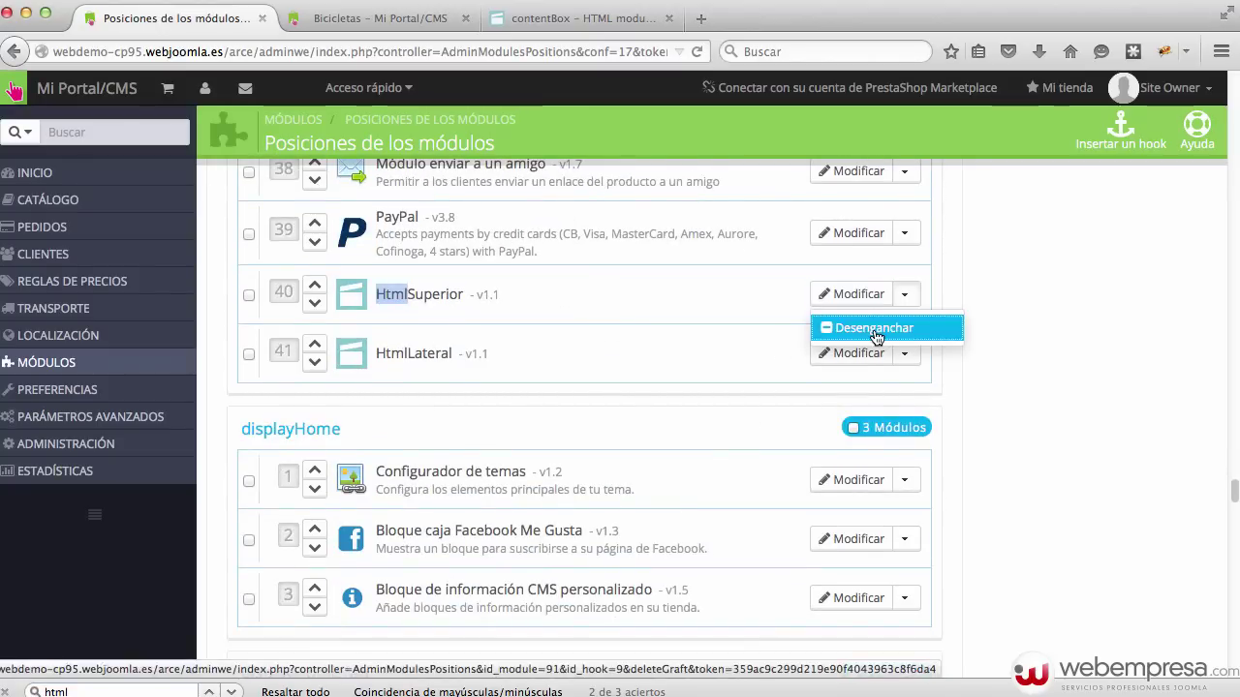
{"action": "left_click", "coordinate": [865, 337]}
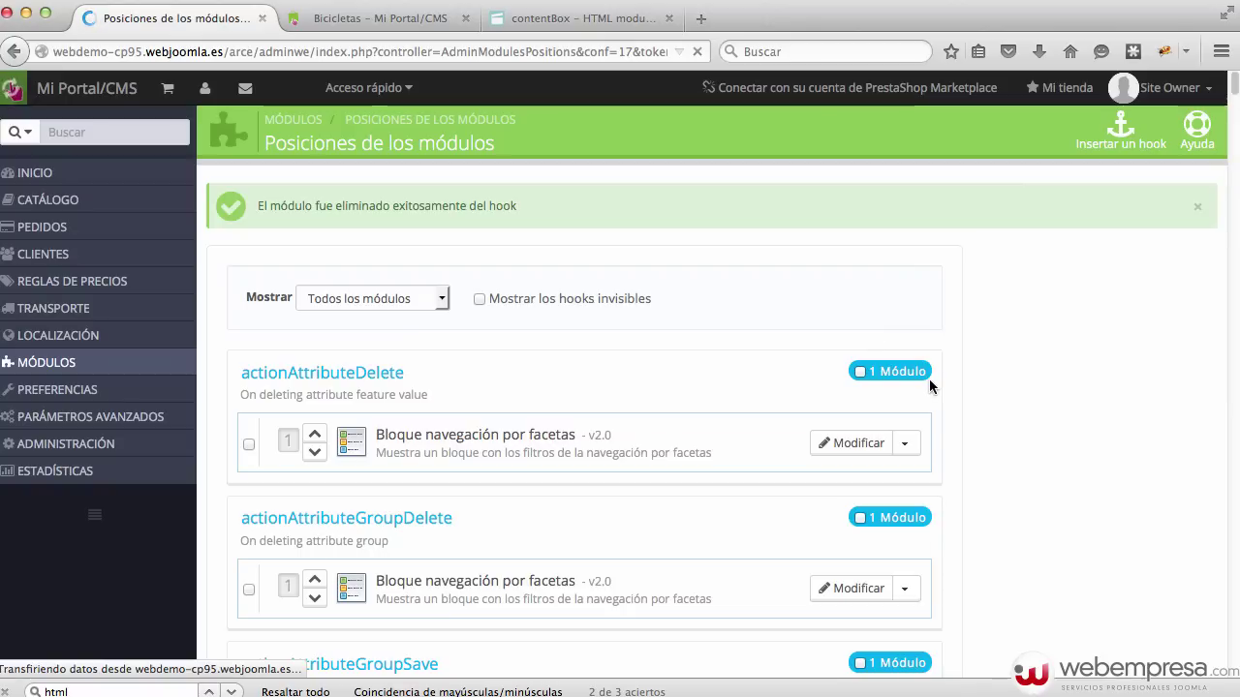
{"action": "key", "text": "ctrl+f"}
{"action": "key", "text": "Return"}
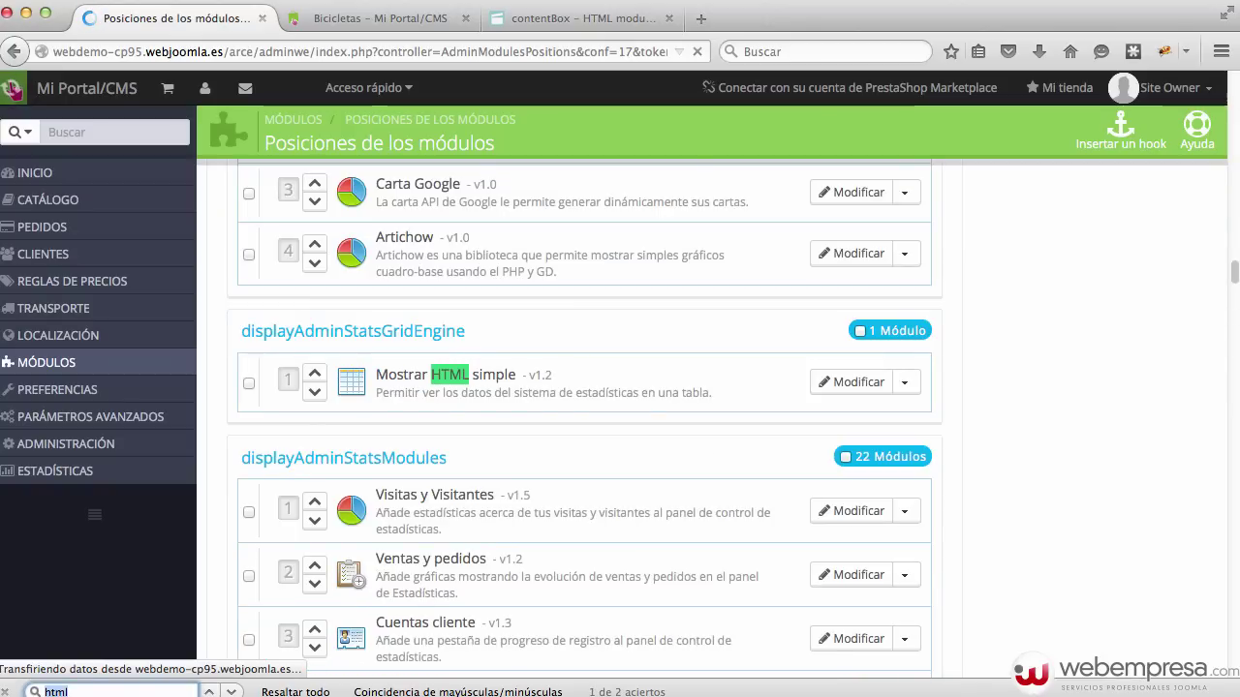
{"action": "key", "text": "Return"}
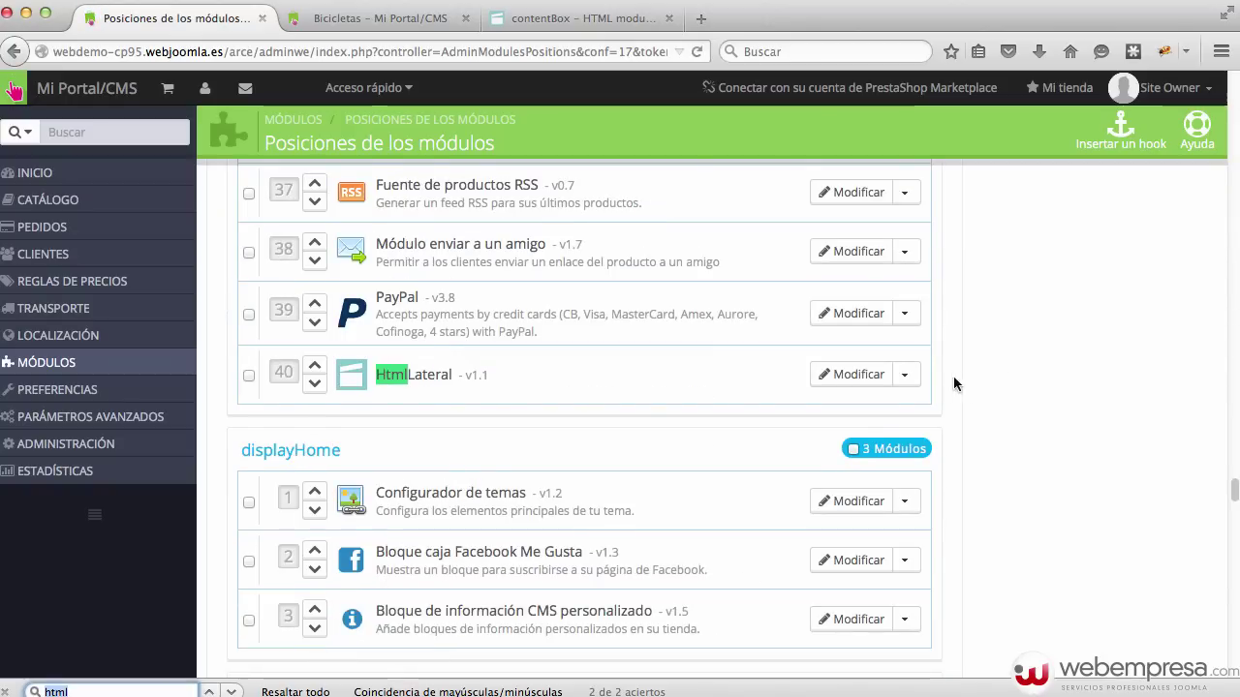
{"action": "left_click", "coordinate": [907, 376]}
{"action": "left_click", "coordinate": [877, 409]}
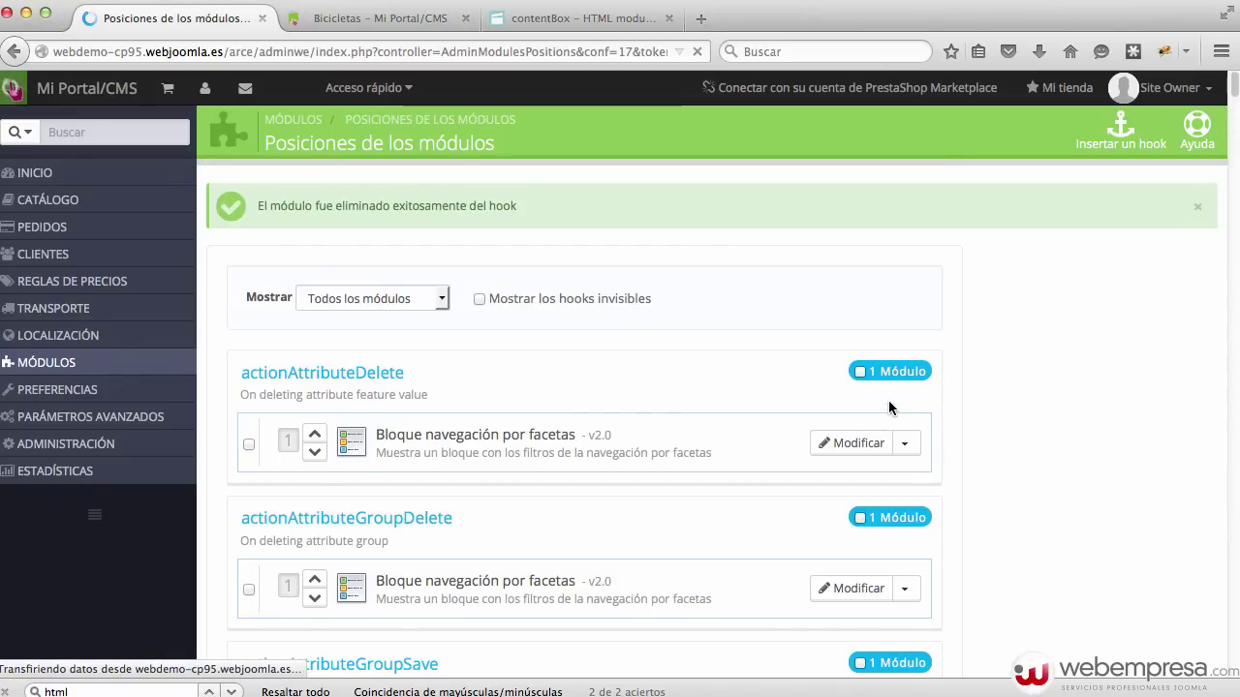
Search the module positions for "html" again to check for remaining HtmlSuperior or HtmlLateral hooks
{"action": "key", "text": "super+f"}
{"action": "key", "text": "Return"}
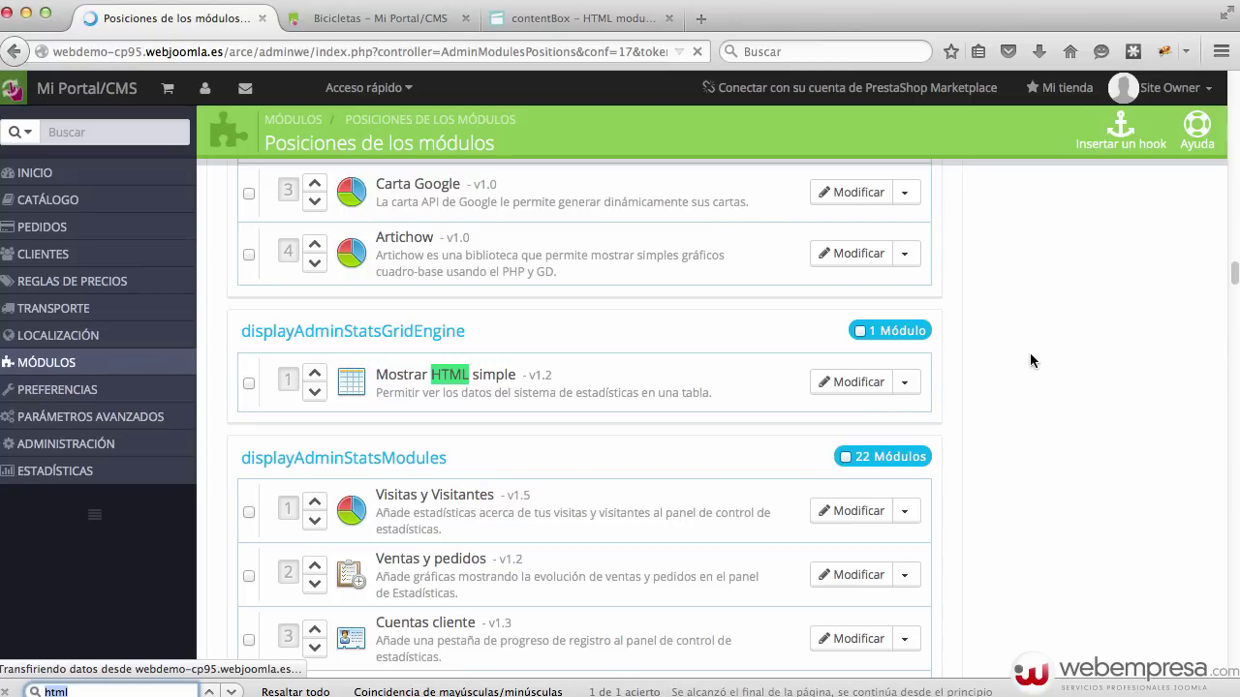
{"action": "scroll", "coordinate": [1026, 357], "scroll_direction": "up", "scroll_amount": 10}
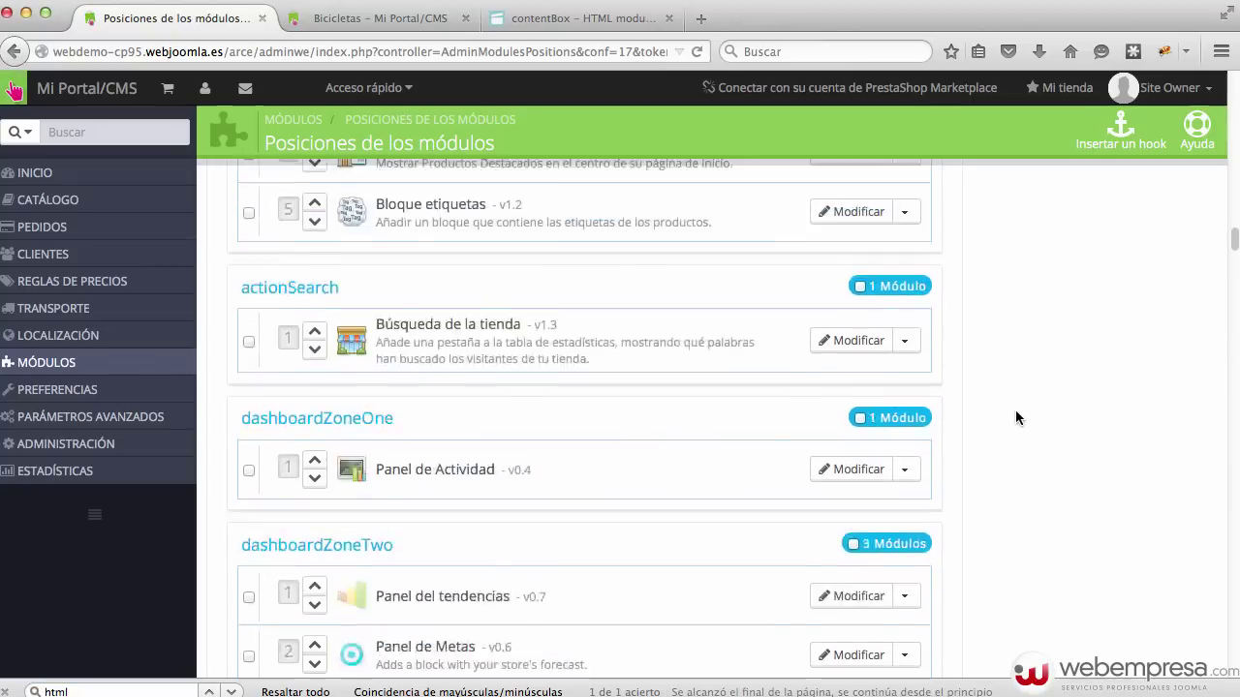
{"action": "scroll", "coordinate": [1015, 410], "scroll_direction": "up", "scroll_amount": 5}
Check the currency selector on the store page, and search the module positions for "moneda" to identify the front-office hook it uses
{"action": "left_click", "coordinate": [378, 19]}
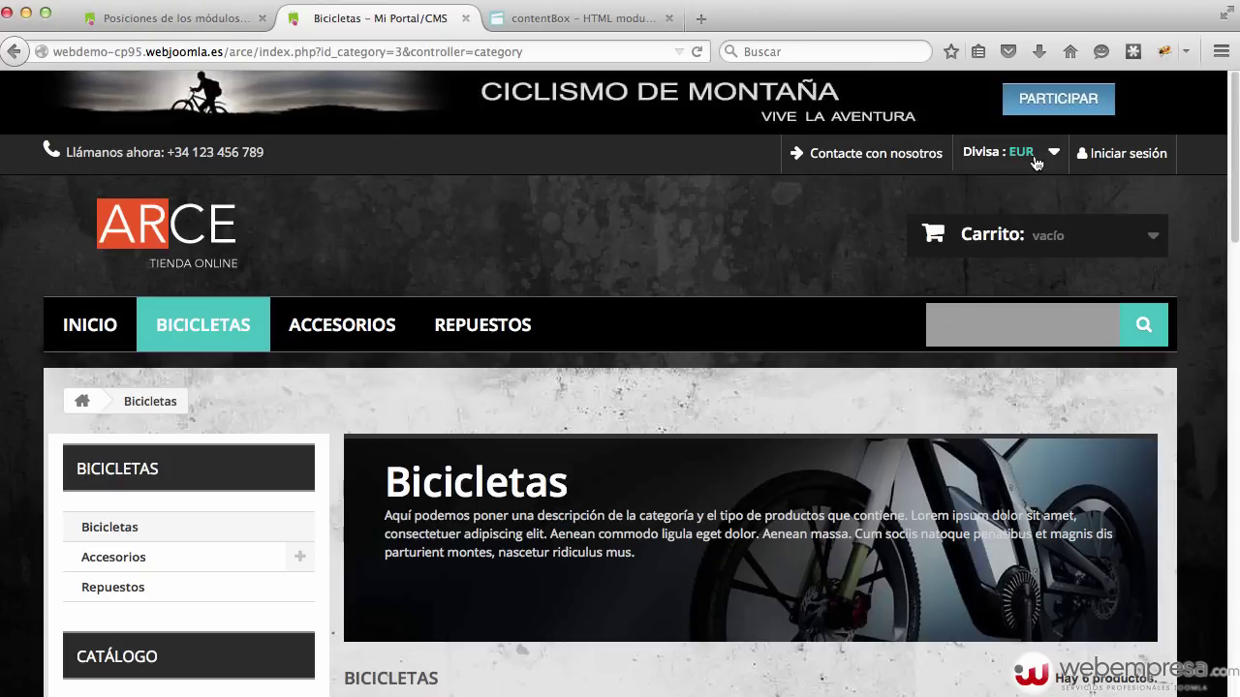
{"action": "left_click", "coordinate": [165, 17]}
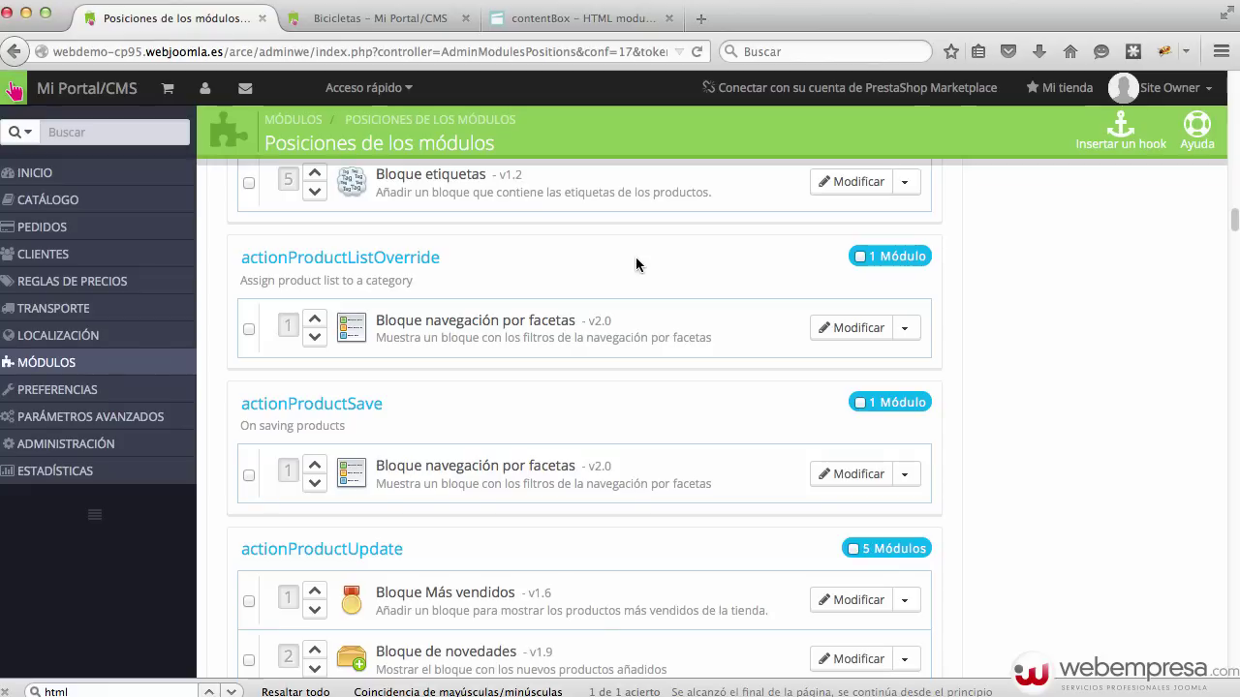
{"action": "type", "text": "moneda"}
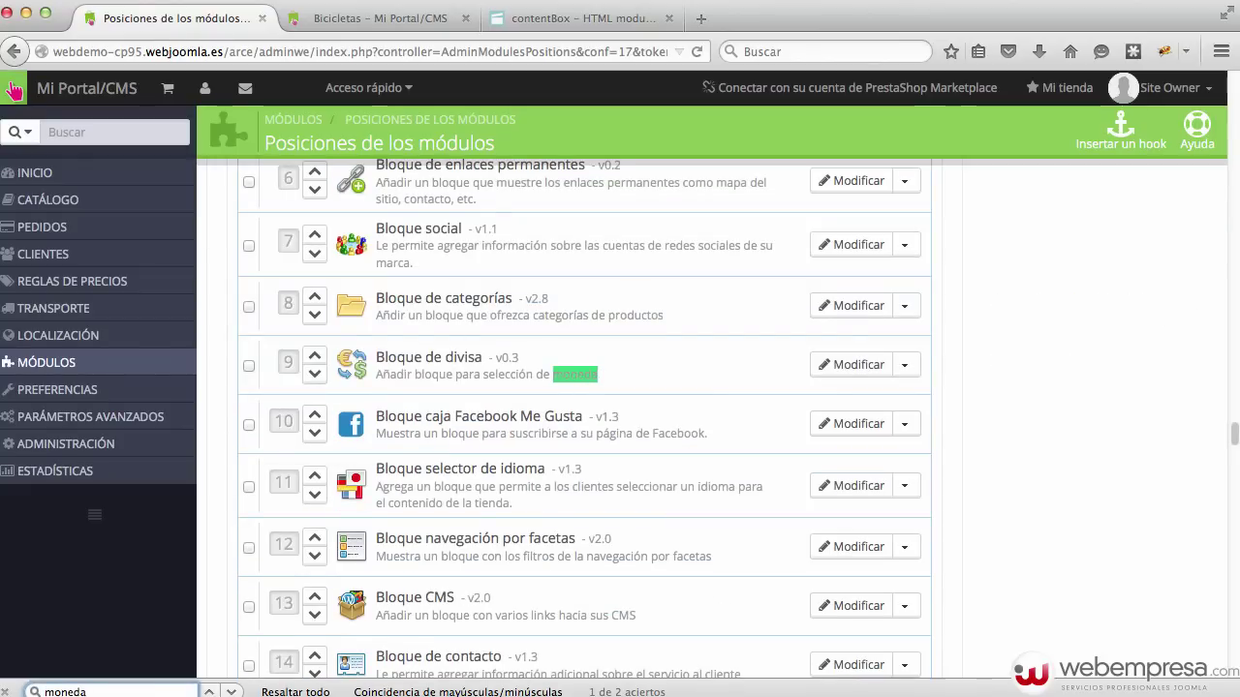
{"action": "scroll", "coordinate": [623, 351], "scroll_direction": "up", "scroll_amount": 10}
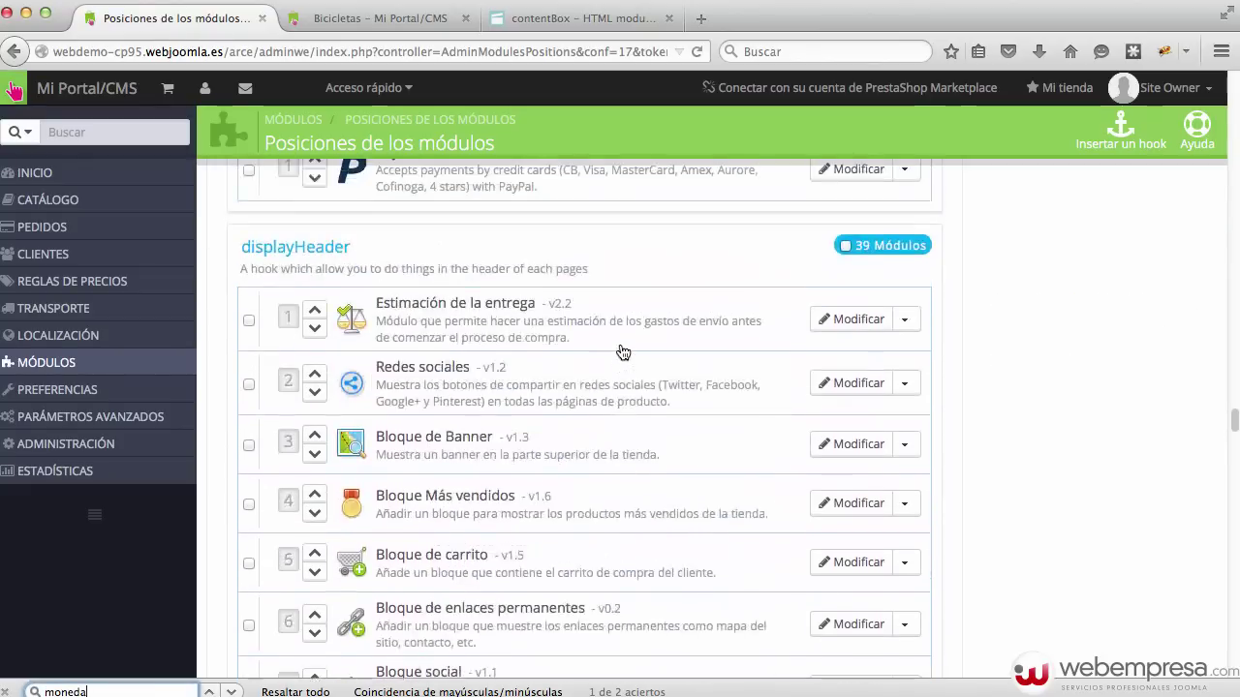
{"action": "scroll", "coordinate": [465, 355], "scroll_direction": "down", "scroll_amount": 10}
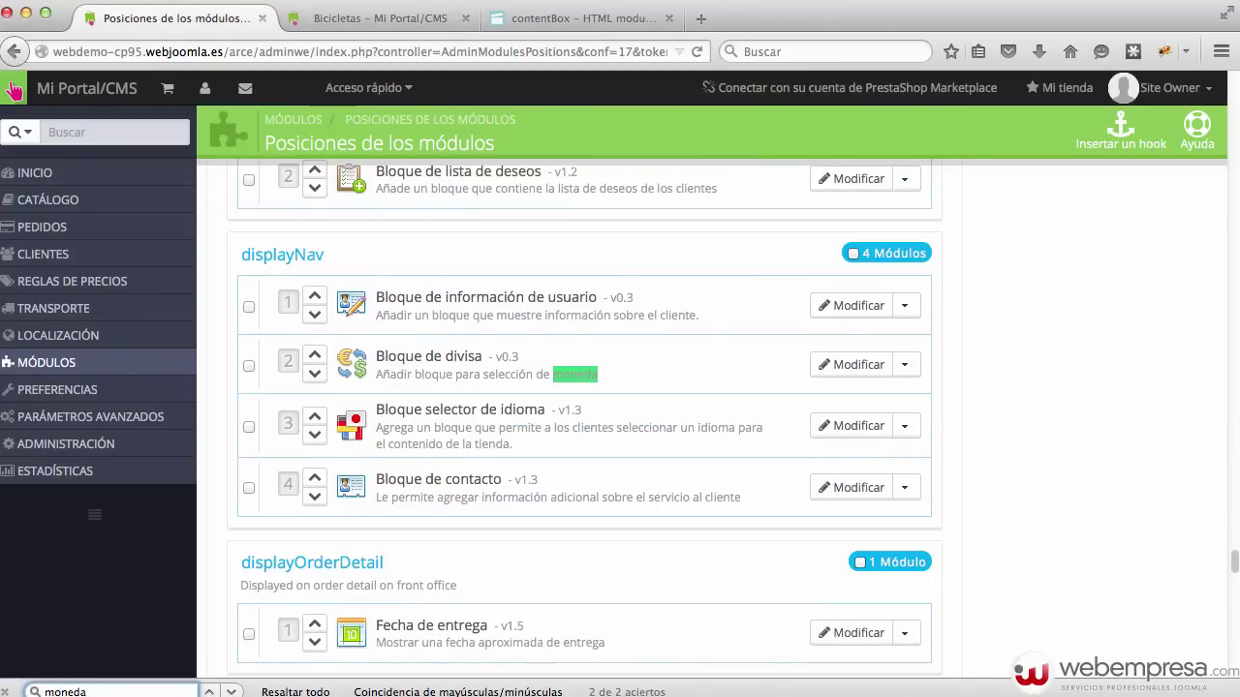
{"action": "left_click", "coordinate": [275, 254]}
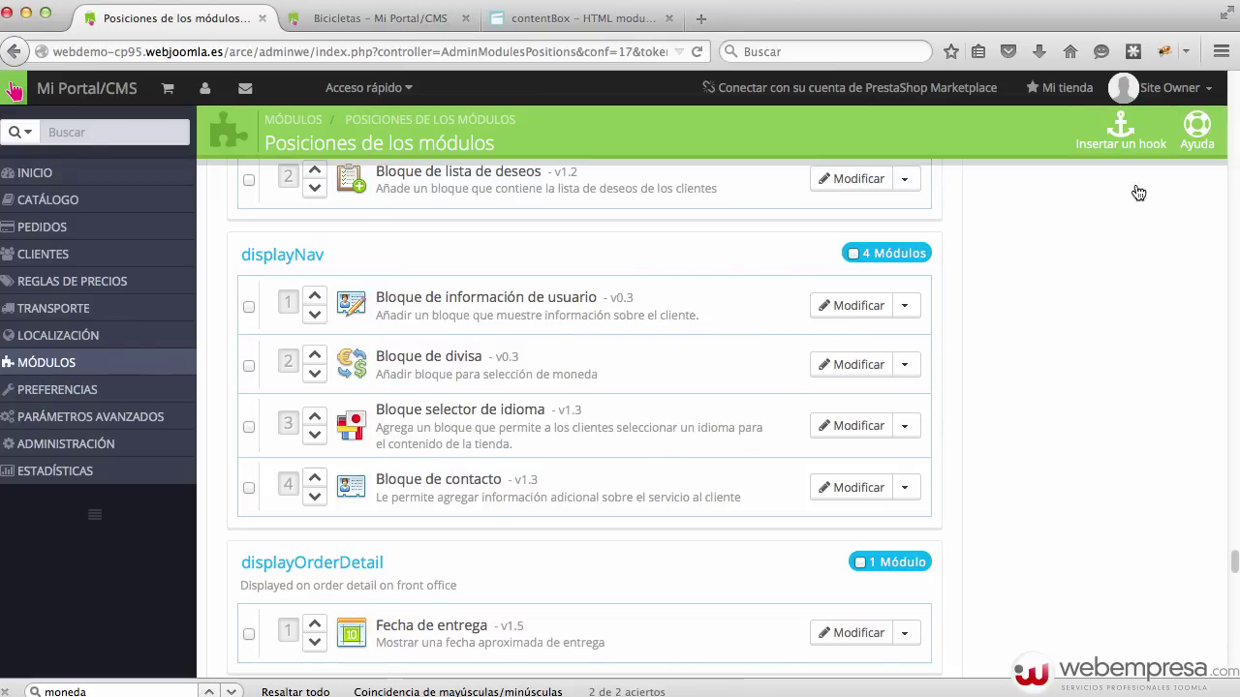
Start inserting a new hook and choose HtmlSuperior as the module
{"action": "left_click", "coordinate": [1114, 137]}
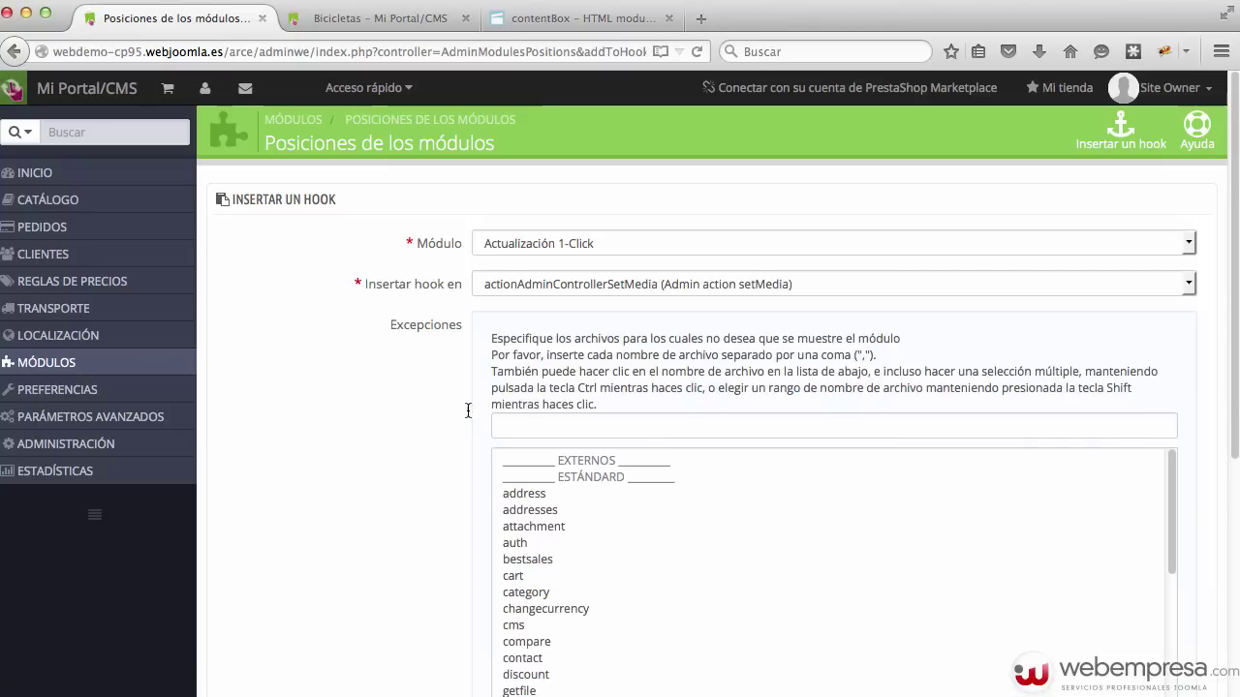
{"action": "left_click", "coordinate": [633, 247]}
{"action": "type", "text": "html"}
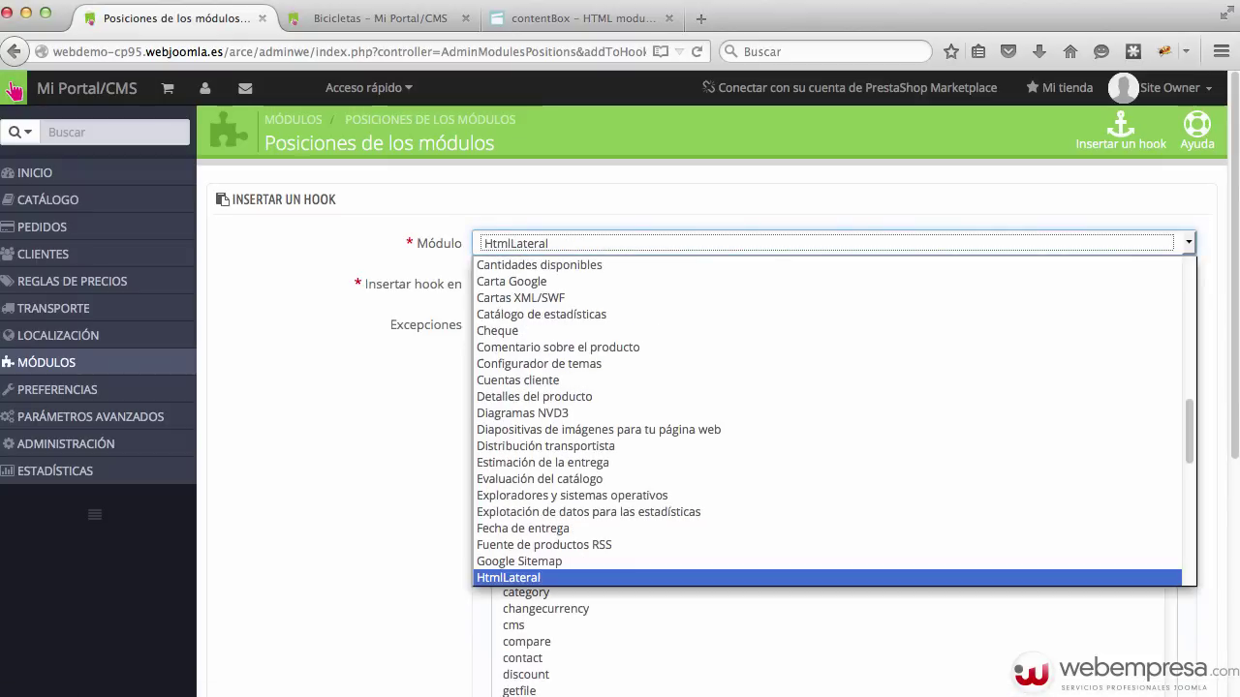
{"action": "key", "text": "Down"}
{"action": "key", "text": "Return"}
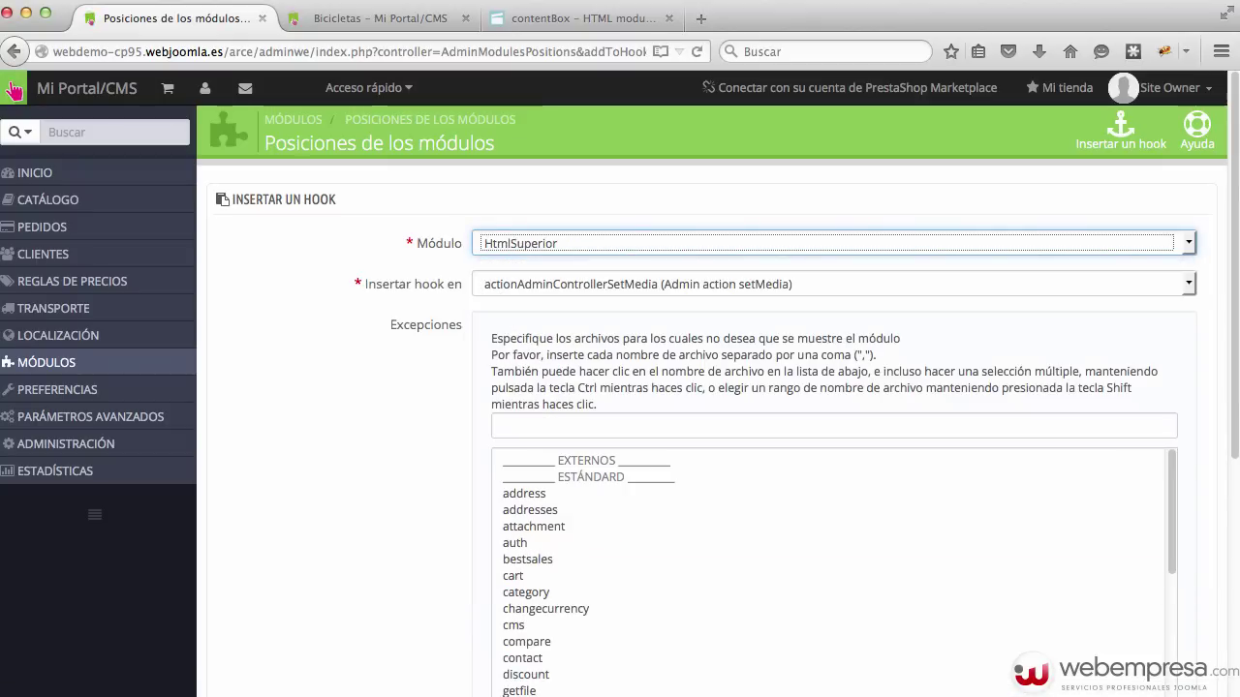
Set displayNav as the hook for HtmlSuperior and save the hook insertion
{"action": "key", "text": "Tab"}
{"action": "key", "text": "space"}
{"action": "type", "text": "dashboardData"}
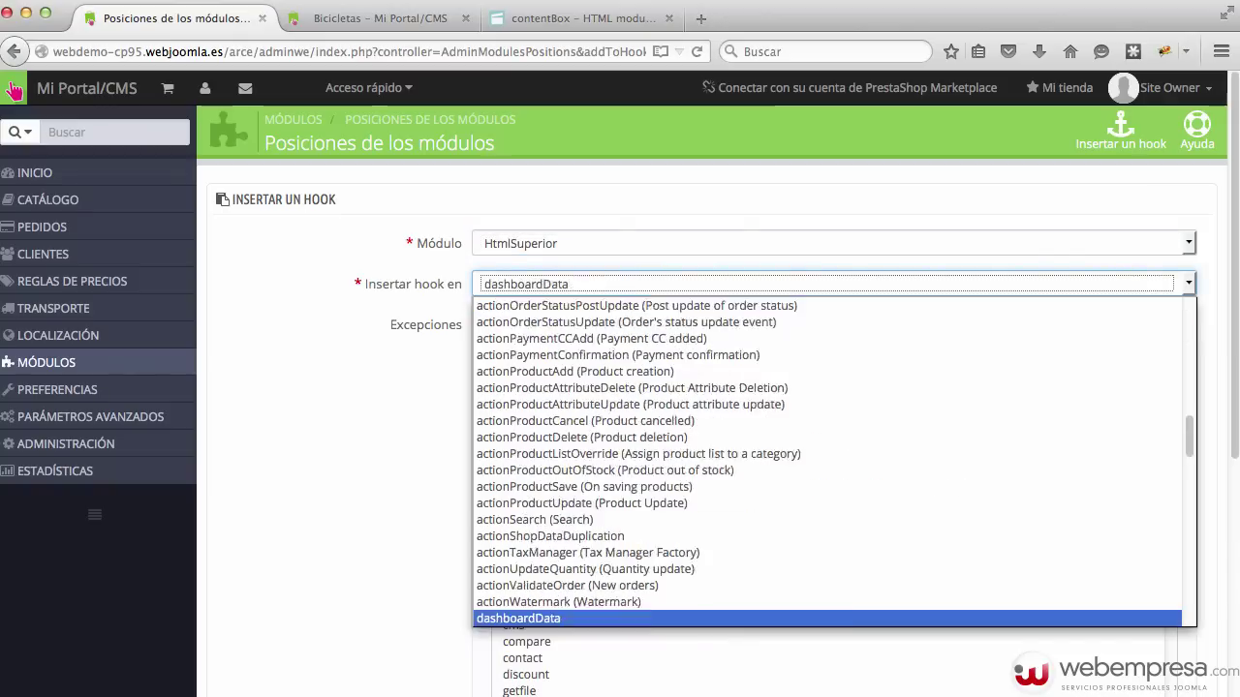
{"action": "key", "text": "Down"}
{"action": "key", "text": "Down"}
{"action": "key", "text": "Down"}
{"action": "key", "text": "Down"}
{"action": "key", "text": "Down"}
{"action": "key", "text": "Down"}
{"action": "key", "text": "Down"}
{"action": "key", "text": "Down"}
{"action": "key", "text": "Down"}
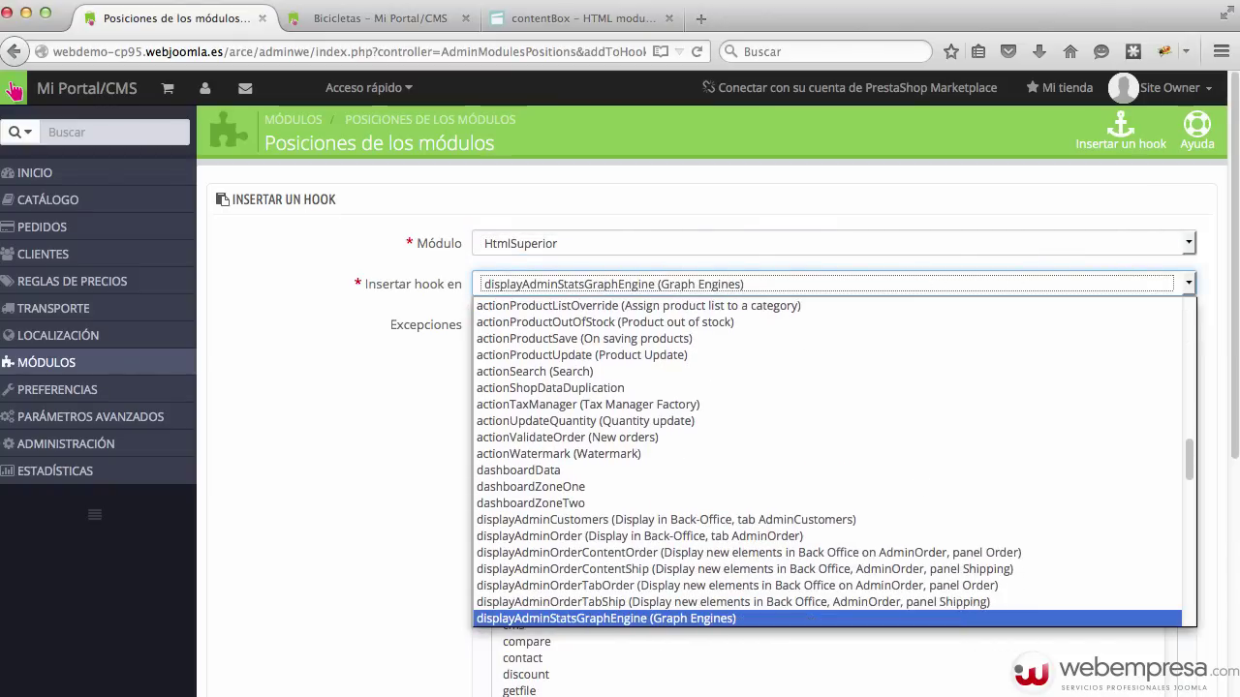
{"action": "scroll", "coordinate": [814, 489], "scroll_direction": "down", "scroll_amount": 2}
{"action": "scroll", "coordinate": [814, 489], "scroll_direction": "down", "scroll_amount": 6}
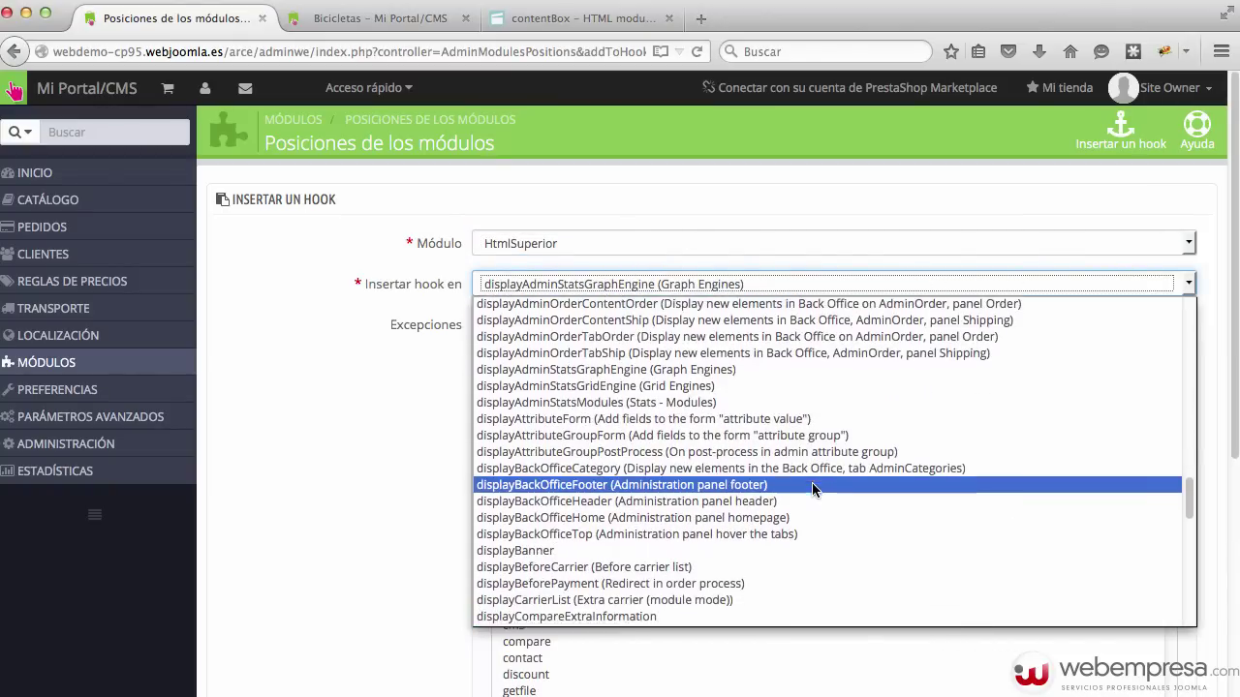
{"action": "scroll", "coordinate": [814, 490], "scroll_direction": "down", "scroll_amount": 5}
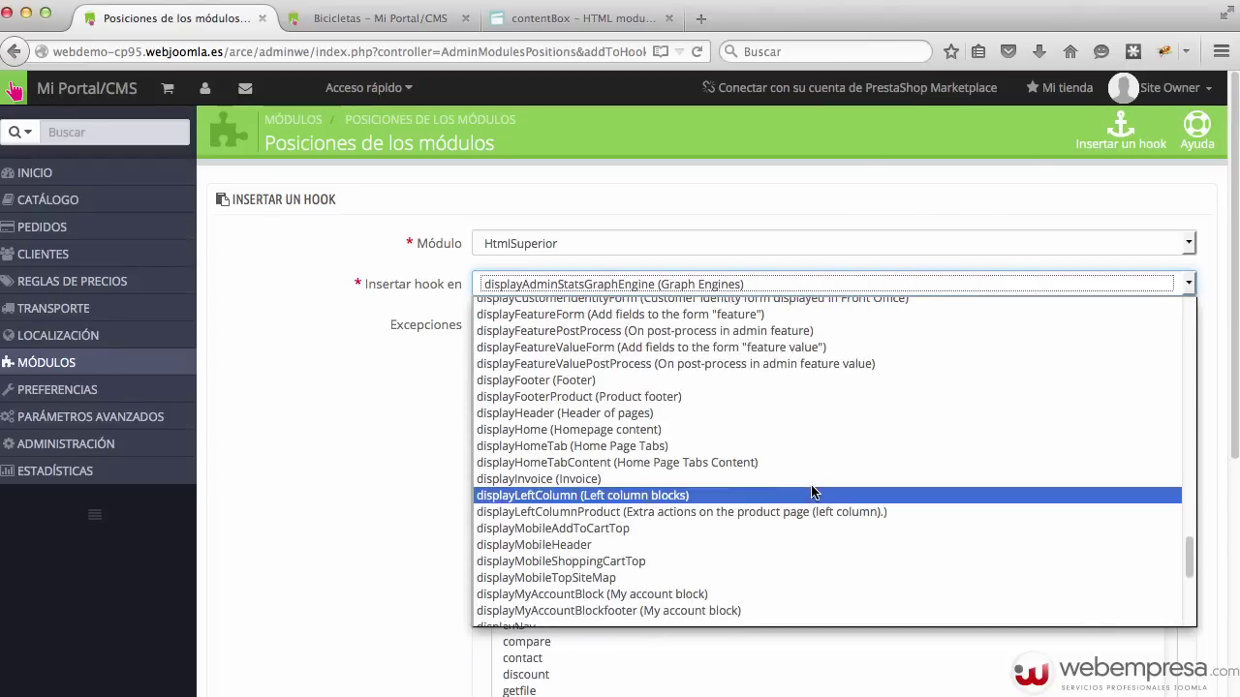
{"action": "left_click", "coordinate": [614, 587]}
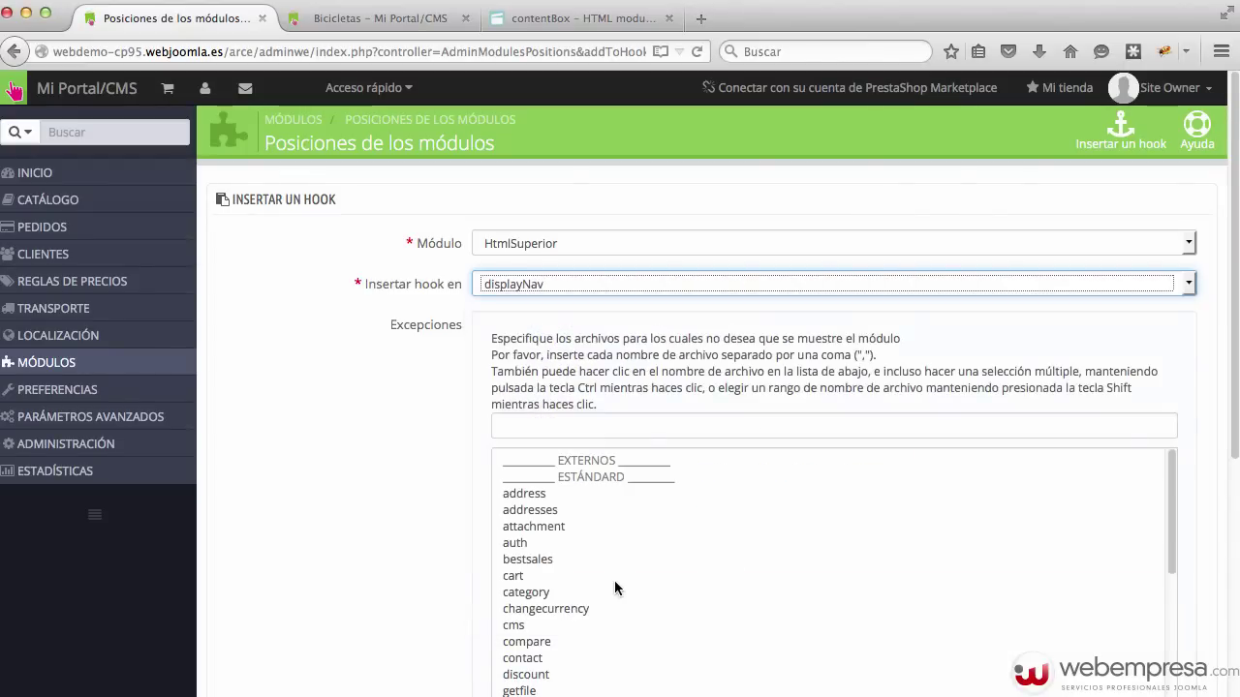
{"action": "left_click", "coordinate": [466, 391]}
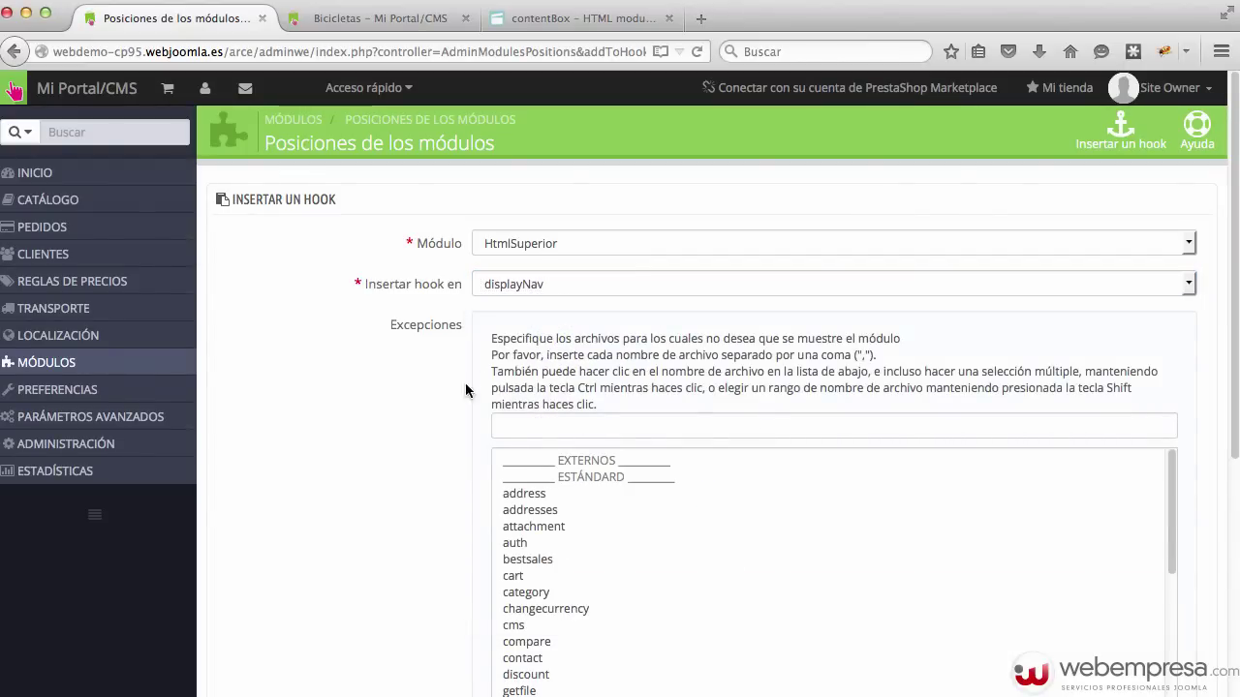
{"action": "scroll", "coordinate": [547, 427], "scroll_direction": "down", "scroll_amount": 2}
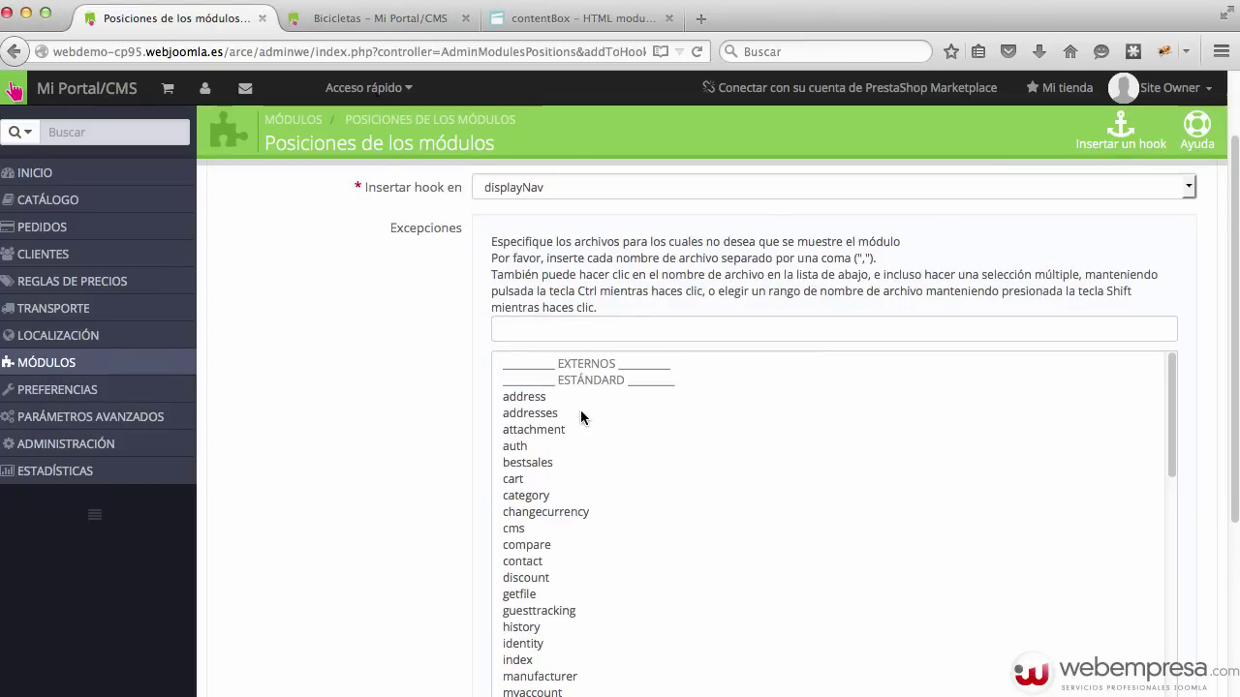
{"action": "scroll", "coordinate": [343, 497], "scroll_direction": "down", "scroll_amount": 5}
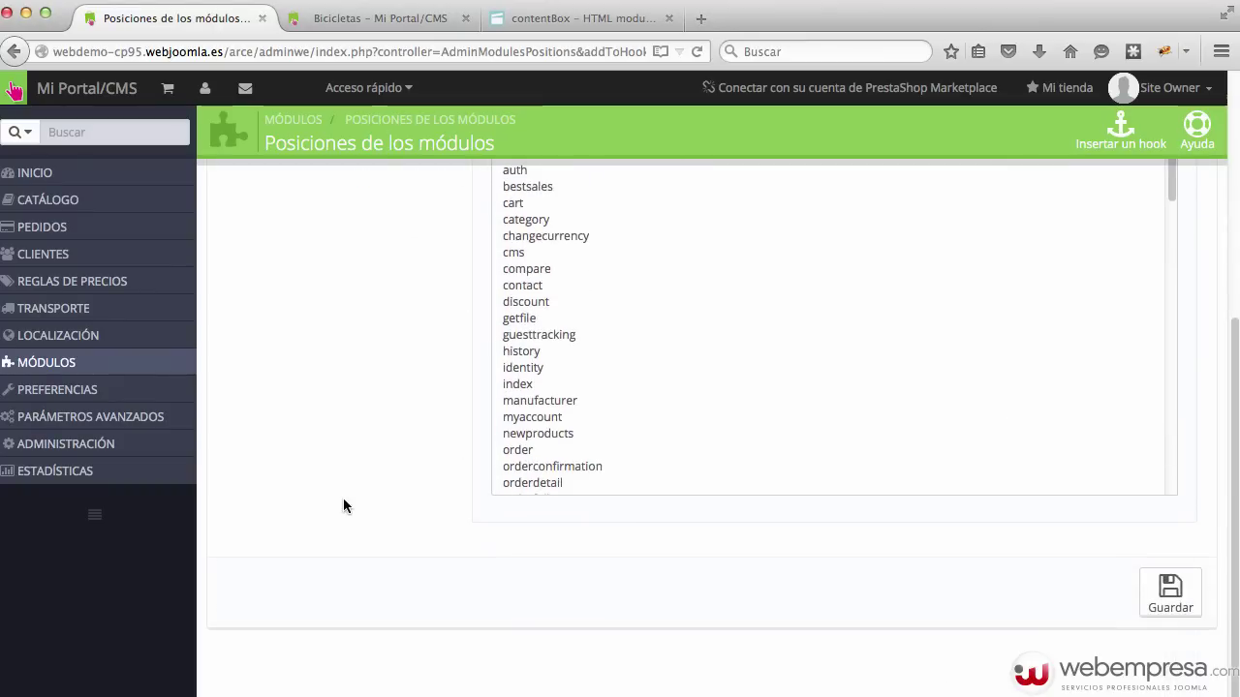
{"action": "left_click", "coordinate": [1170, 601]}
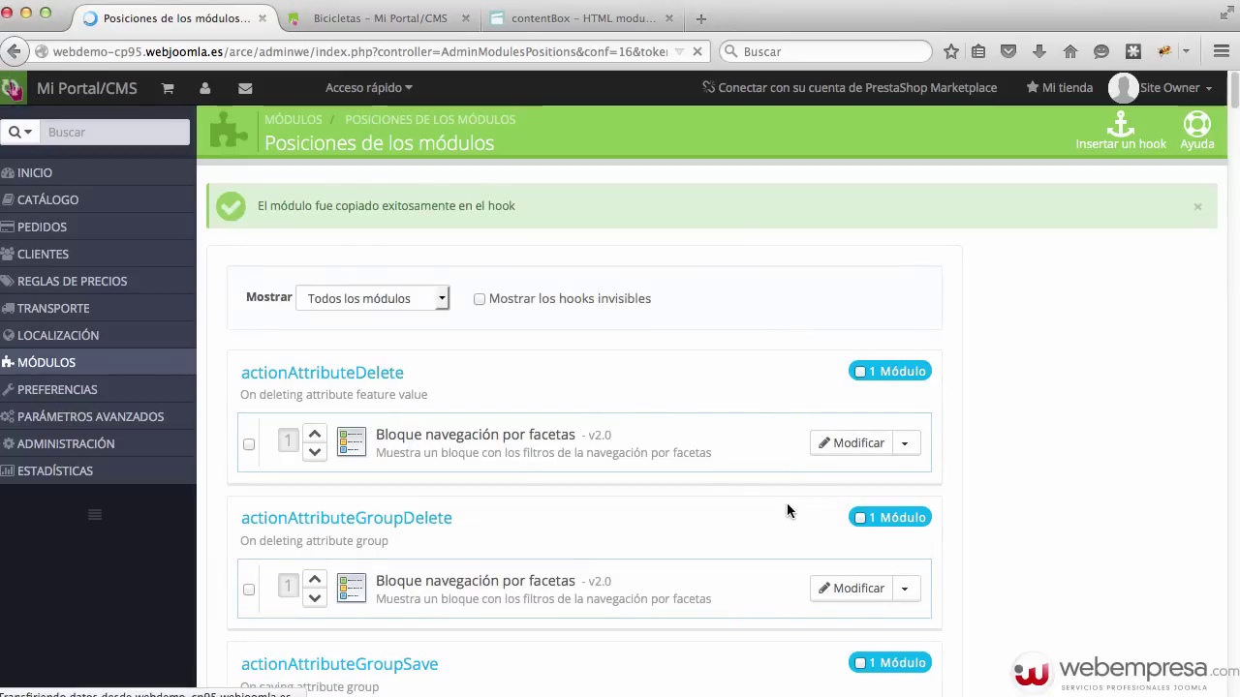
Search the module positions for "displaynav" to check for HtmlSuperior, and reload the Bicicletas store page to view the module
{"action": "key", "text": "ctrl+f"}
{"action": "type", "text": "d"}
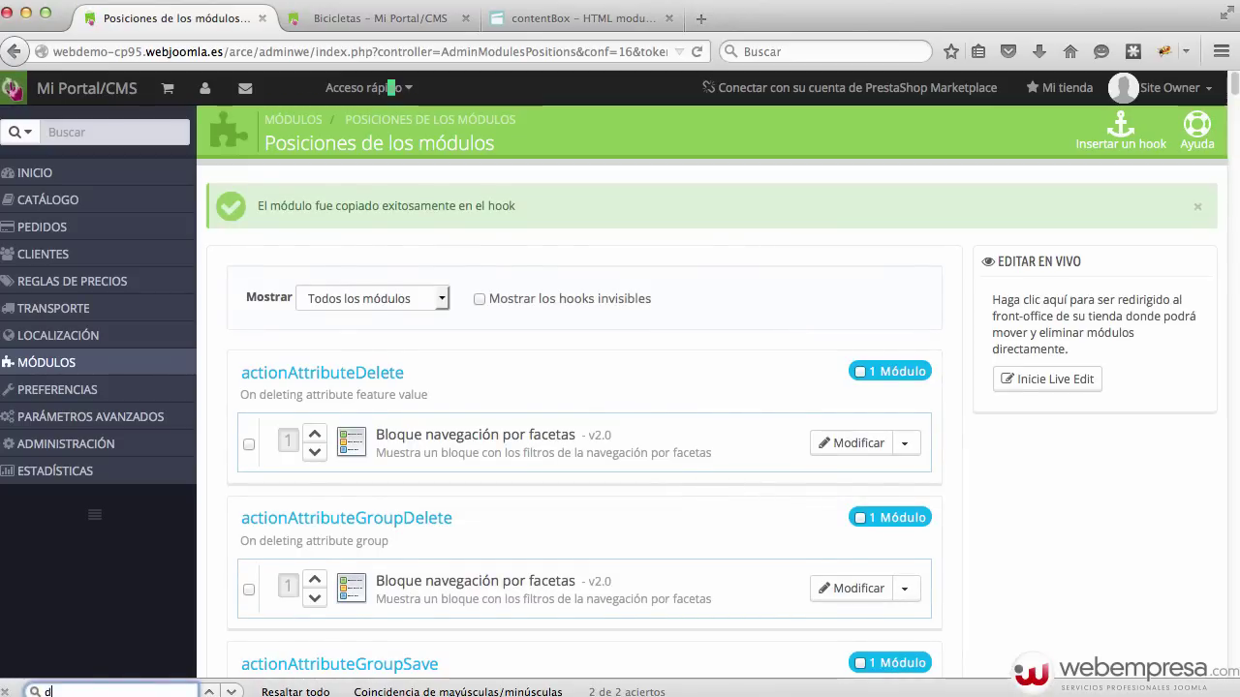
{"action": "type", "text": "isplaynav"}
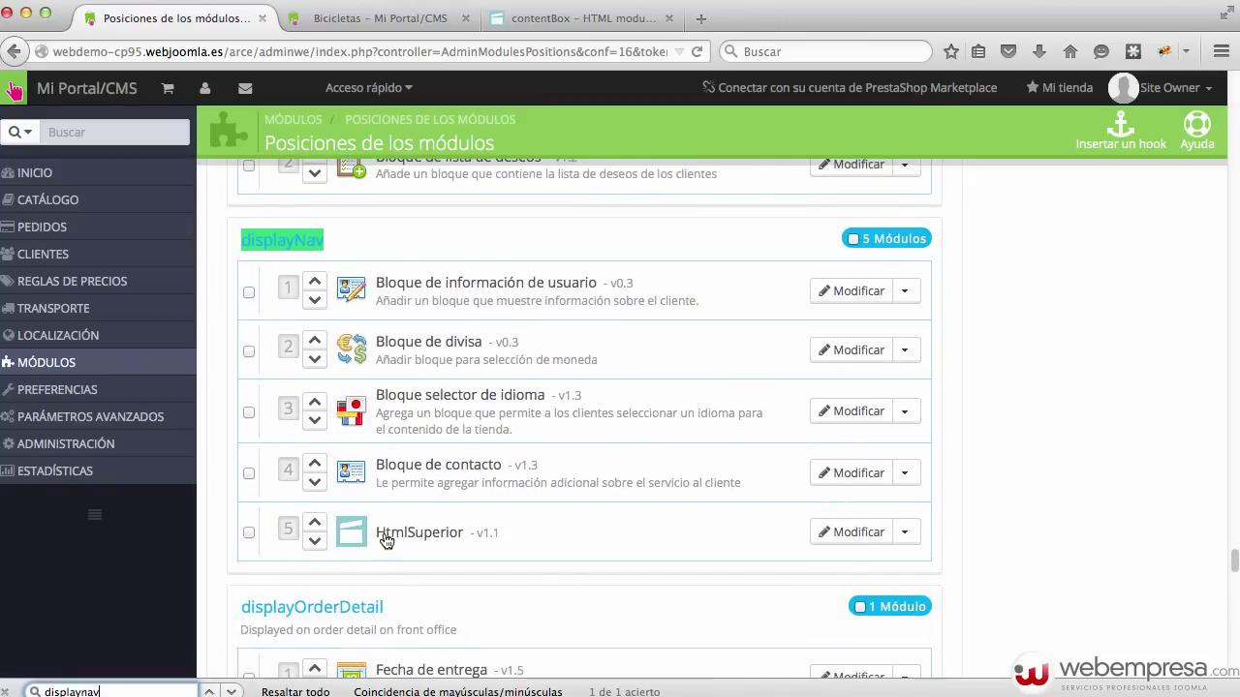
{"action": "left_click", "coordinate": [366, 20]}
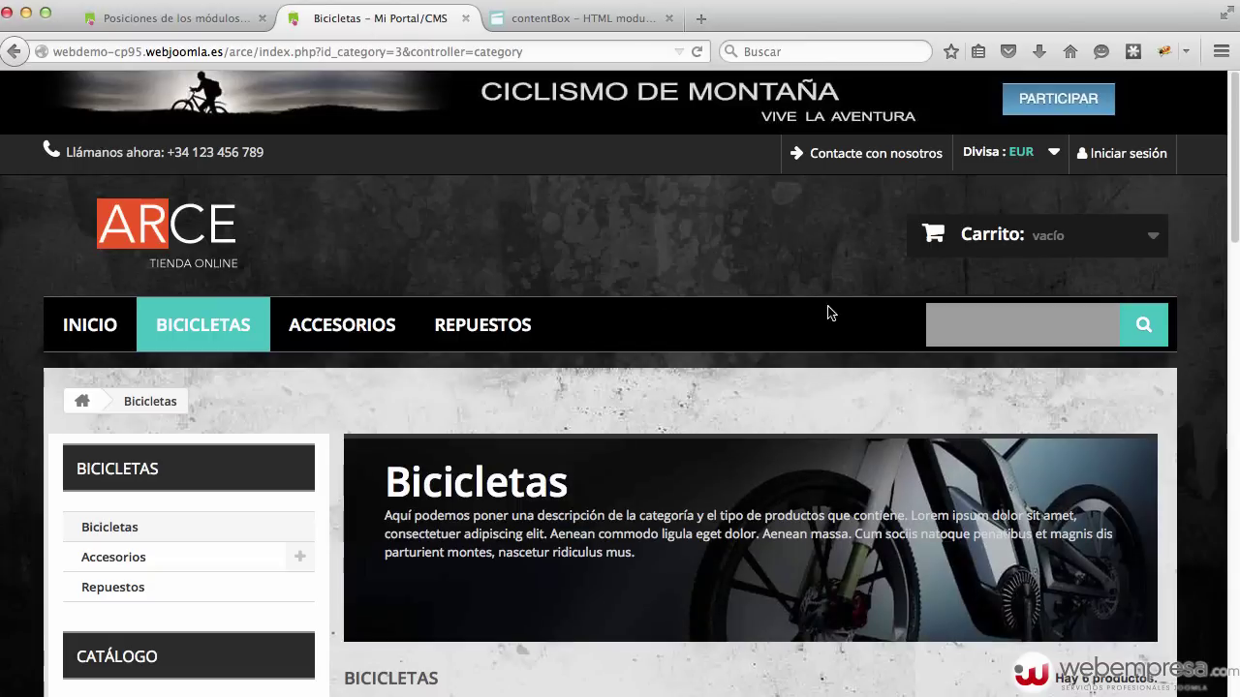
{"action": "key", "text": "super+r"}
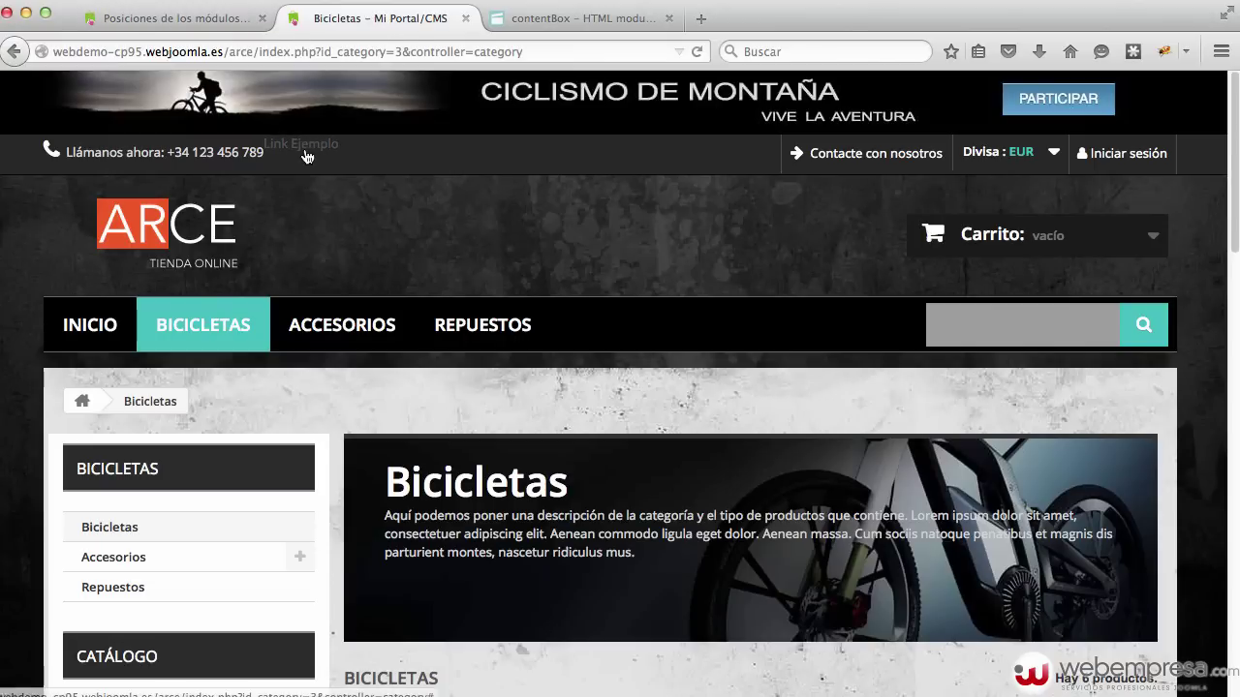
Return to the module positions, search for "left" and review the modules attached to displayLeftColumn
{"action": "left_click", "coordinate": [177, 19]}
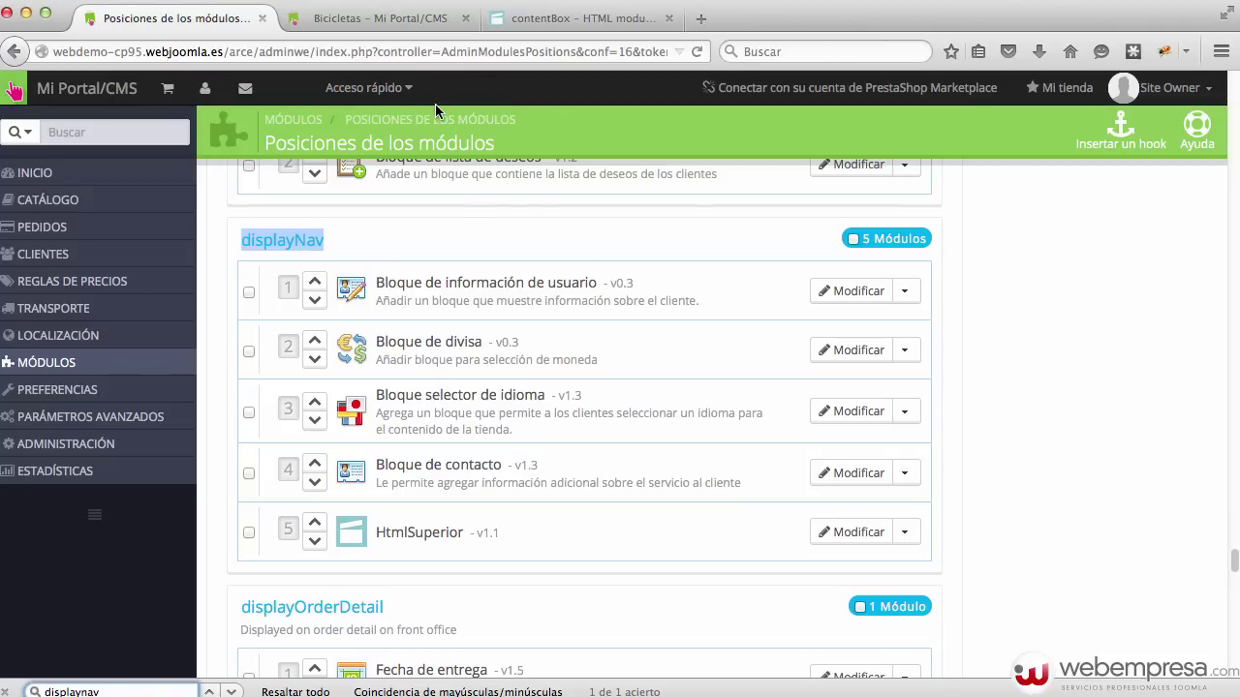
{"action": "key", "text": "ctrl+f"}
{"action": "type", "text": "left"}
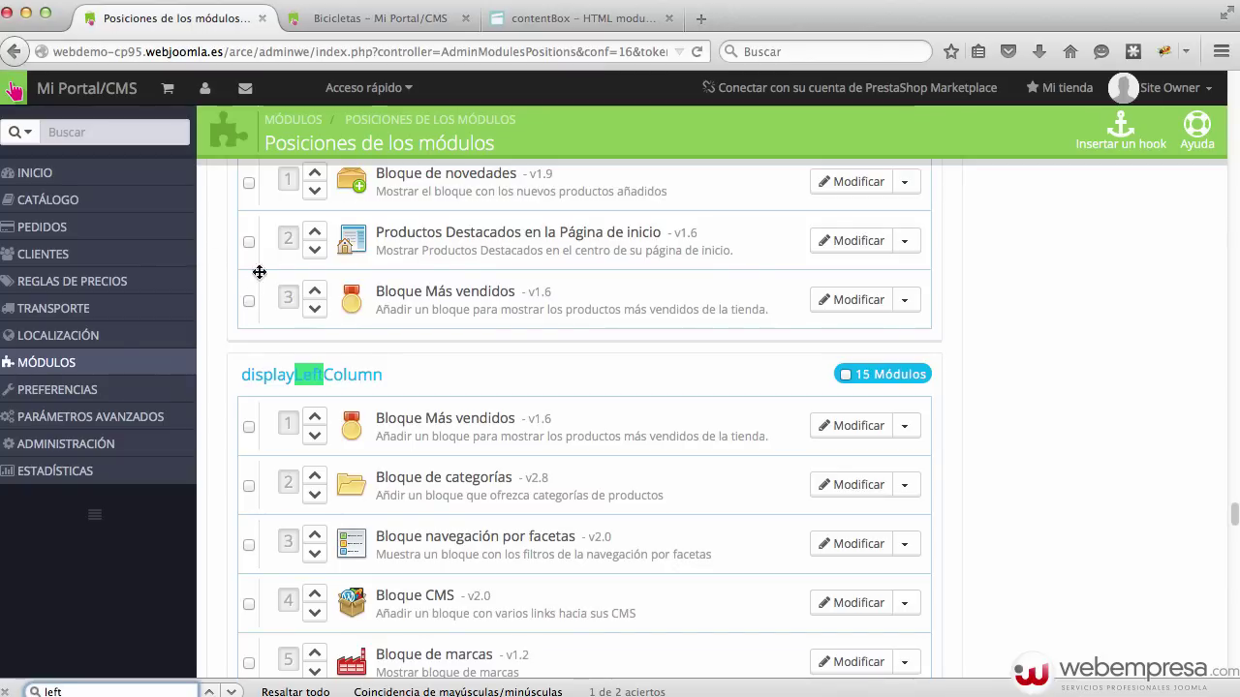
{"action": "scroll", "coordinate": [341, 364], "scroll_direction": "down", "scroll_amount": 1}
{"action": "scroll", "coordinate": [341, 363], "scroll_direction": "down", "scroll_amount": 10}
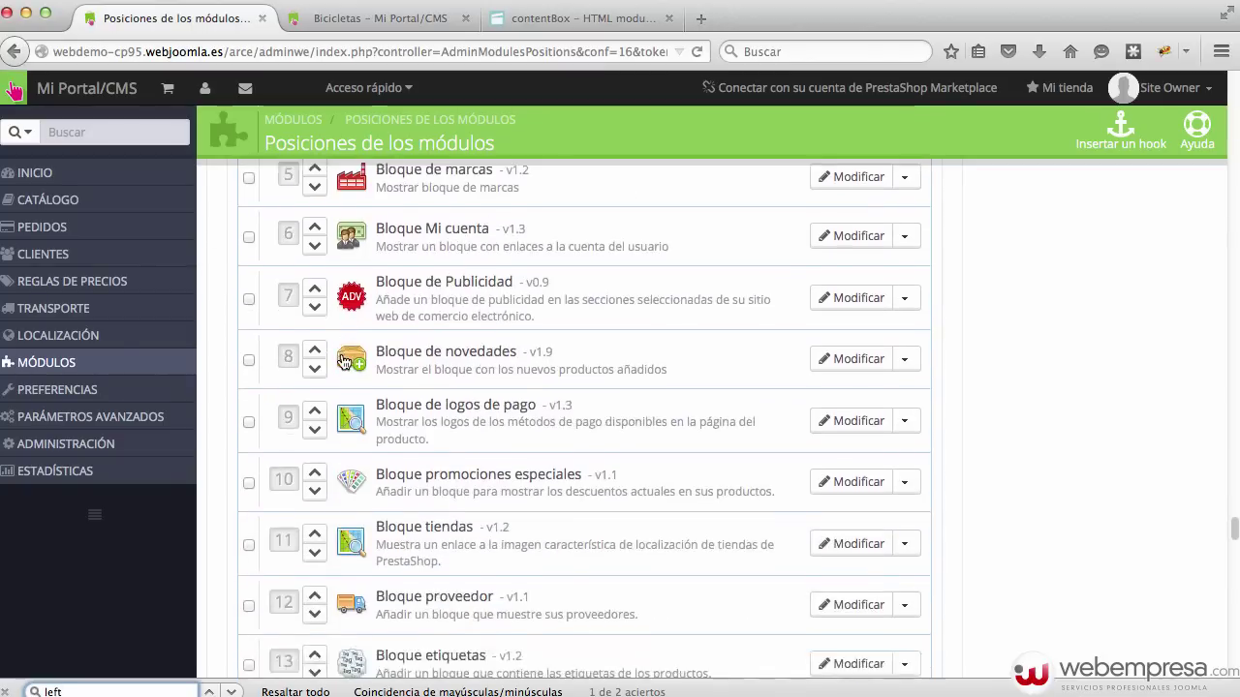
{"action": "scroll", "coordinate": [341, 360], "scroll_direction": "up", "scroll_amount": 5}
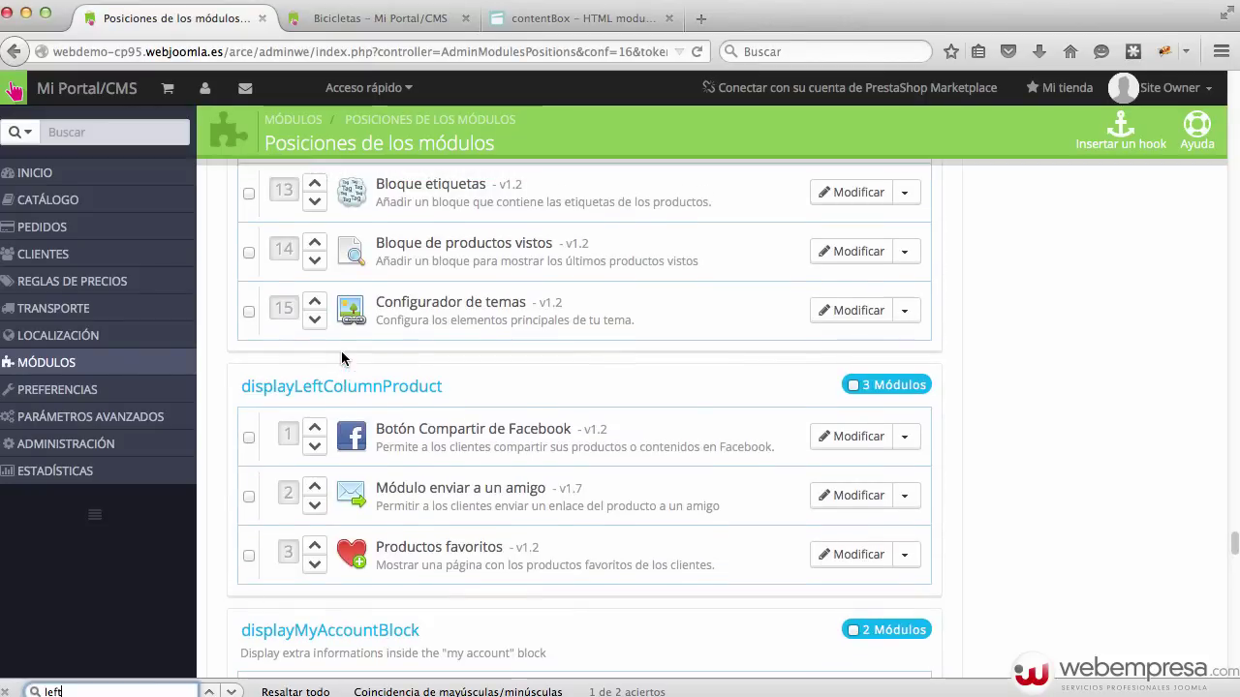
{"action": "scroll", "coordinate": [343, 360], "scroll_direction": "up", "scroll_amount": 6}
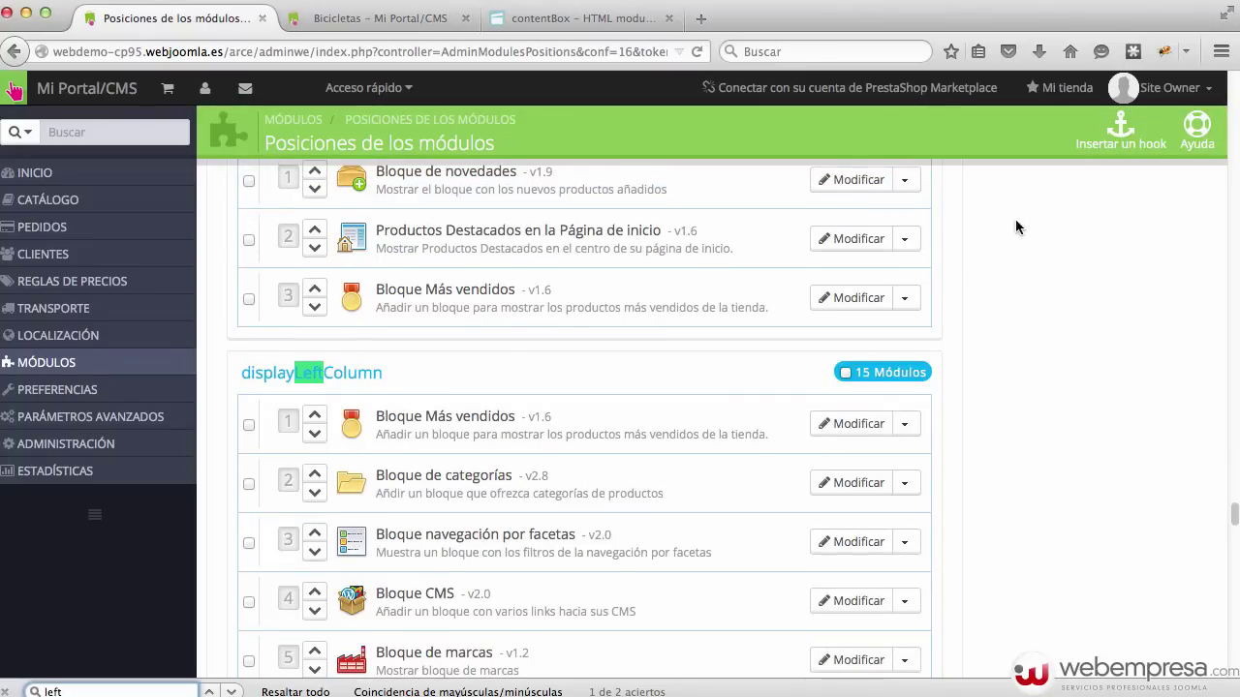
Start inserting another hook and choose HtmlLateral as the module
{"action": "left_click", "coordinate": [1121, 131]}
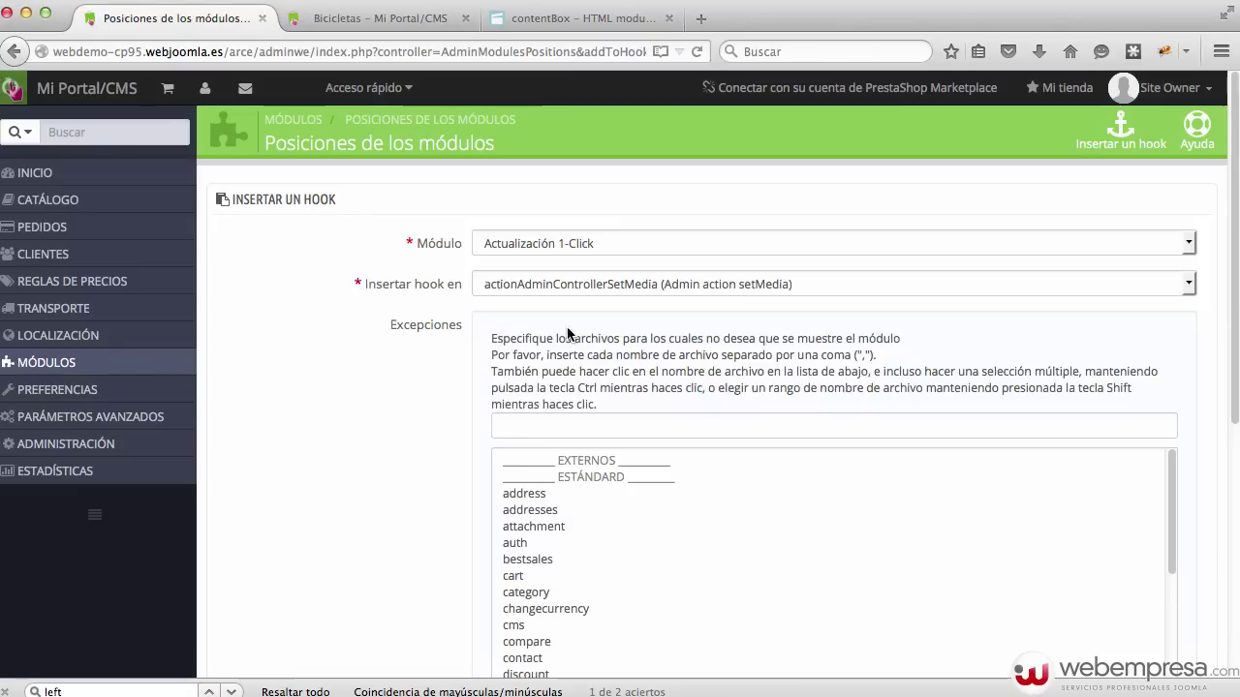
{"action": "left_click", "coordinate": [618, 243]}
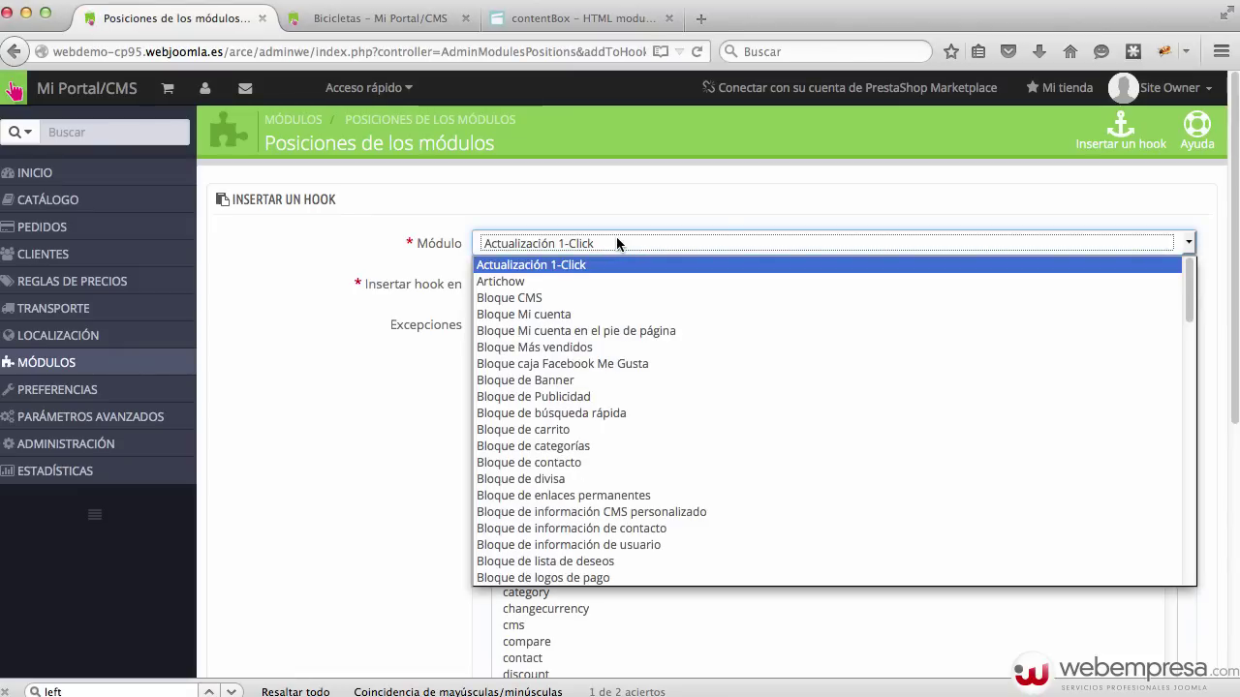
{"action": "key", "text": "h"}
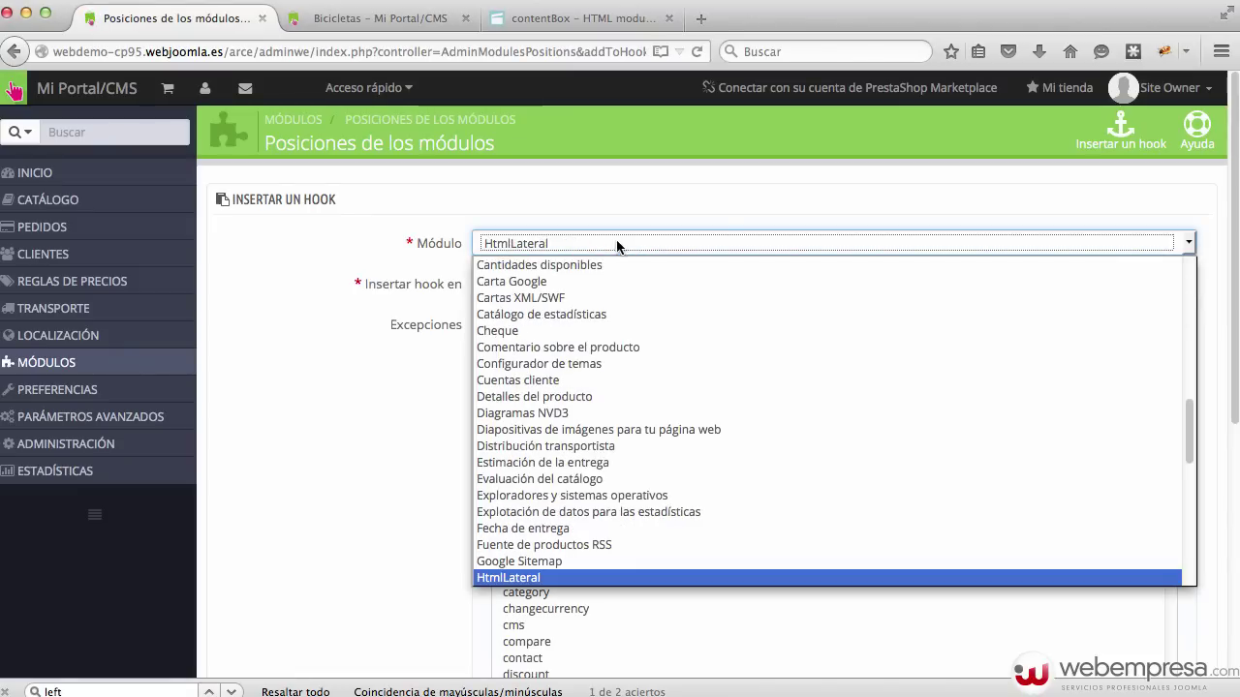
{"action": "key", "text": "Return"}
Choose displayLeftColumn (Left column blocks) as the hook for HtmlLateral
{"action": "left_click", "coordinate": [575, 276]}
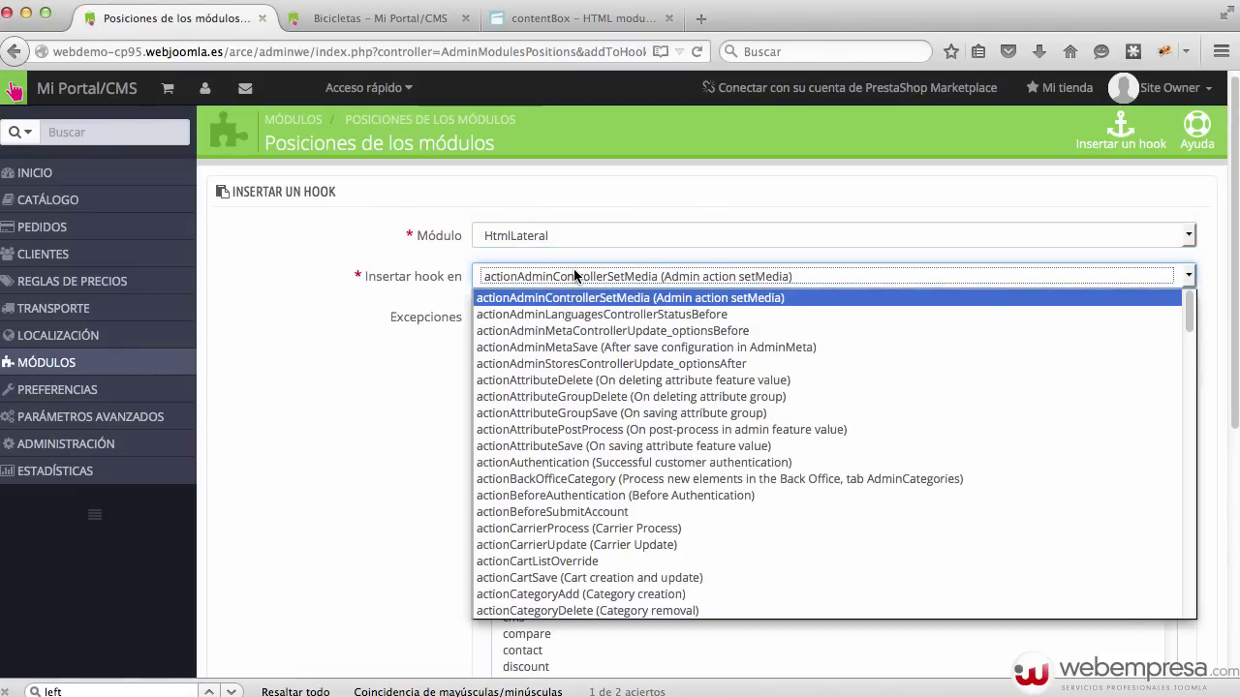
{"action": "key", "text": "d"}
{"action": "key", "text": "Down"}
{"action": "key", "text": "Down"}
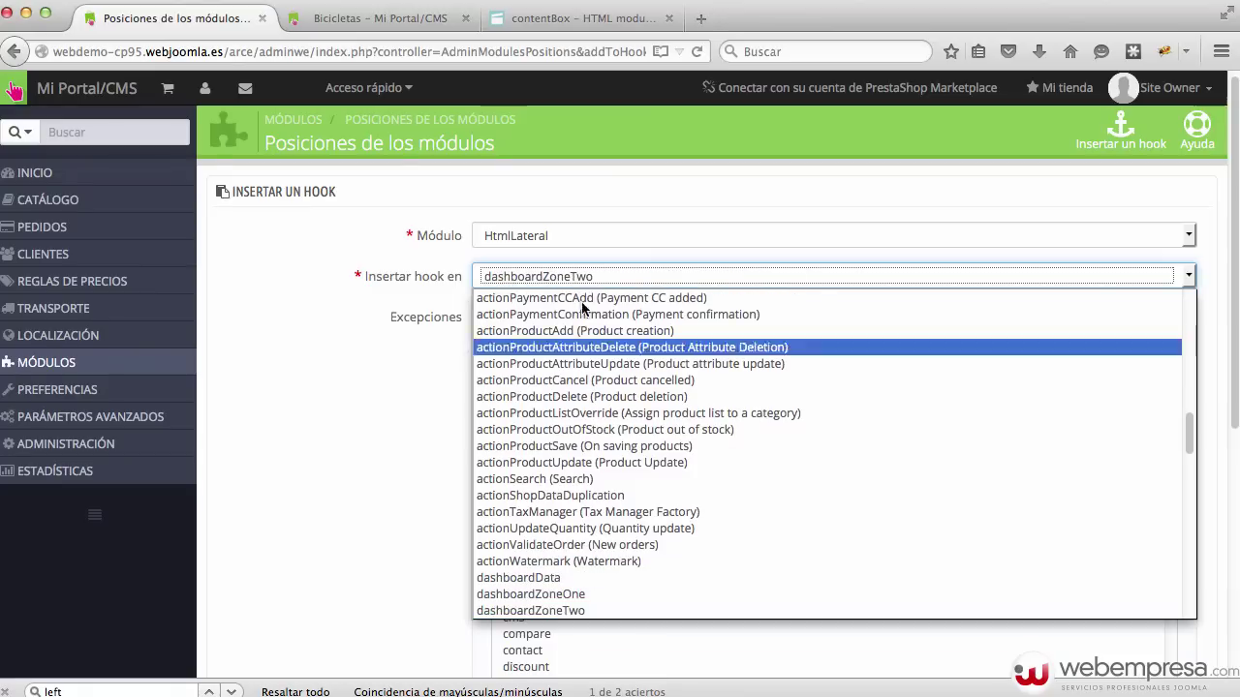
{"action": "scroll", "coordinate": [793, 484], "scroll_direction": "down", "scroll_amount": 8}
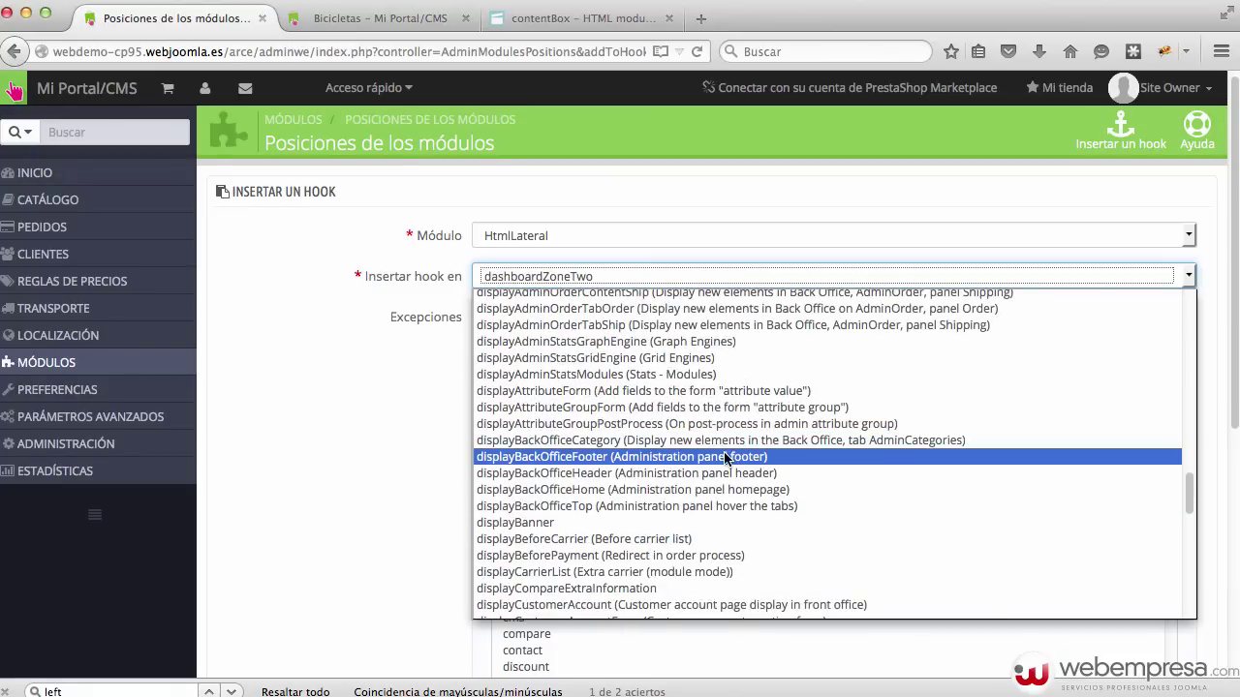
{"action": "scroll", "coordinate": [726, 455], "scroll_direction": "down", "scroll_amount": 4}
{"action": "scroll", "coordinate": [724, 460], "scroll_direction": "down", "scroll_amount": 5}
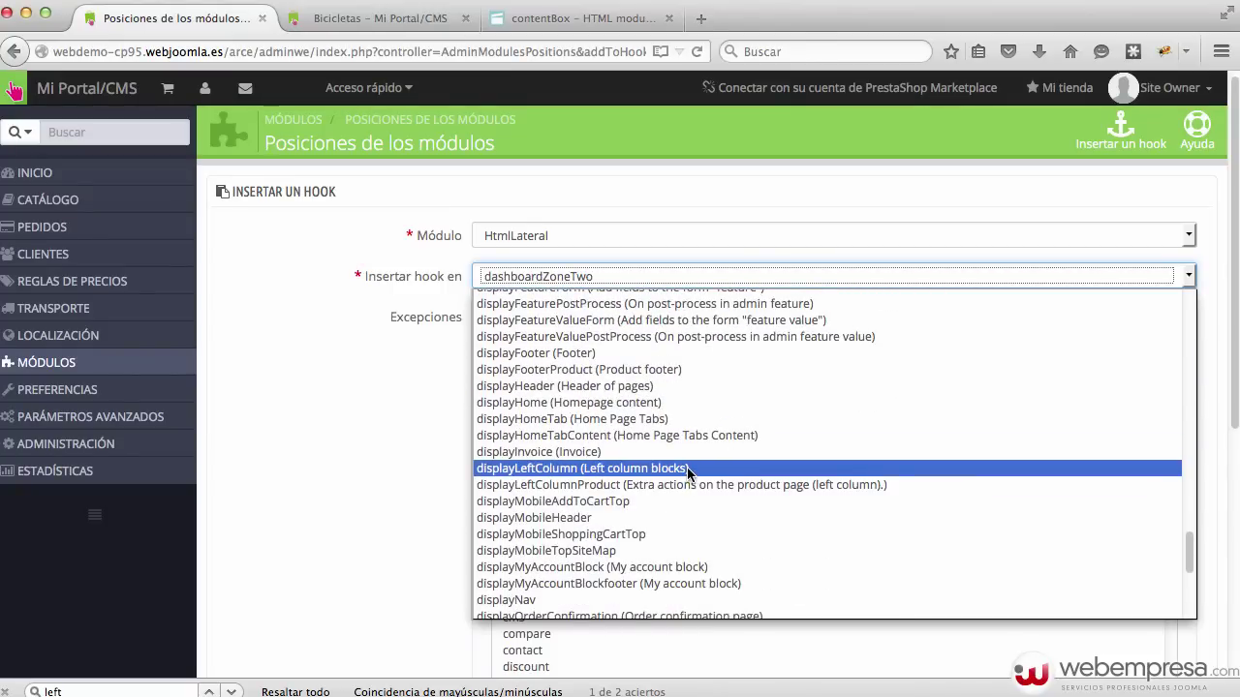
{"action": "left_click", "coordinate": [689, 471]}
Select all standard pages from address through supplier as exceptions for HtmlLateral
{"action": "left_click", "coordinate": [594, 421]}
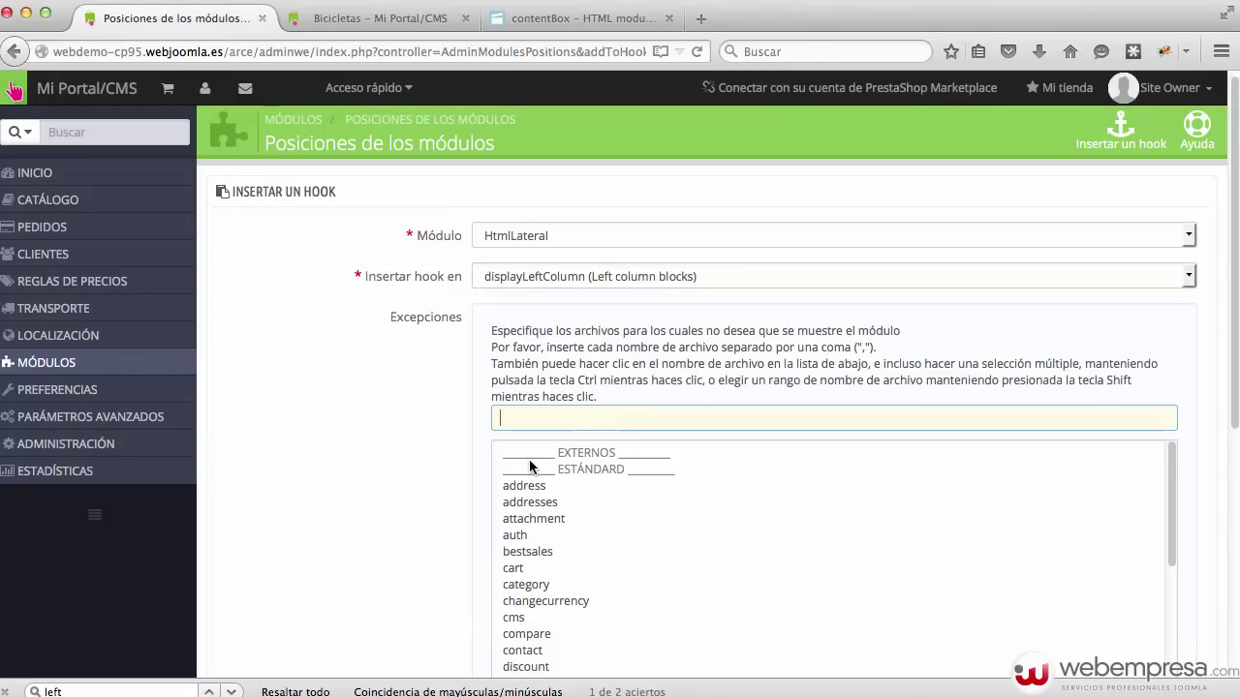
{"action": "left_click", "coordinate": [549, 488]}
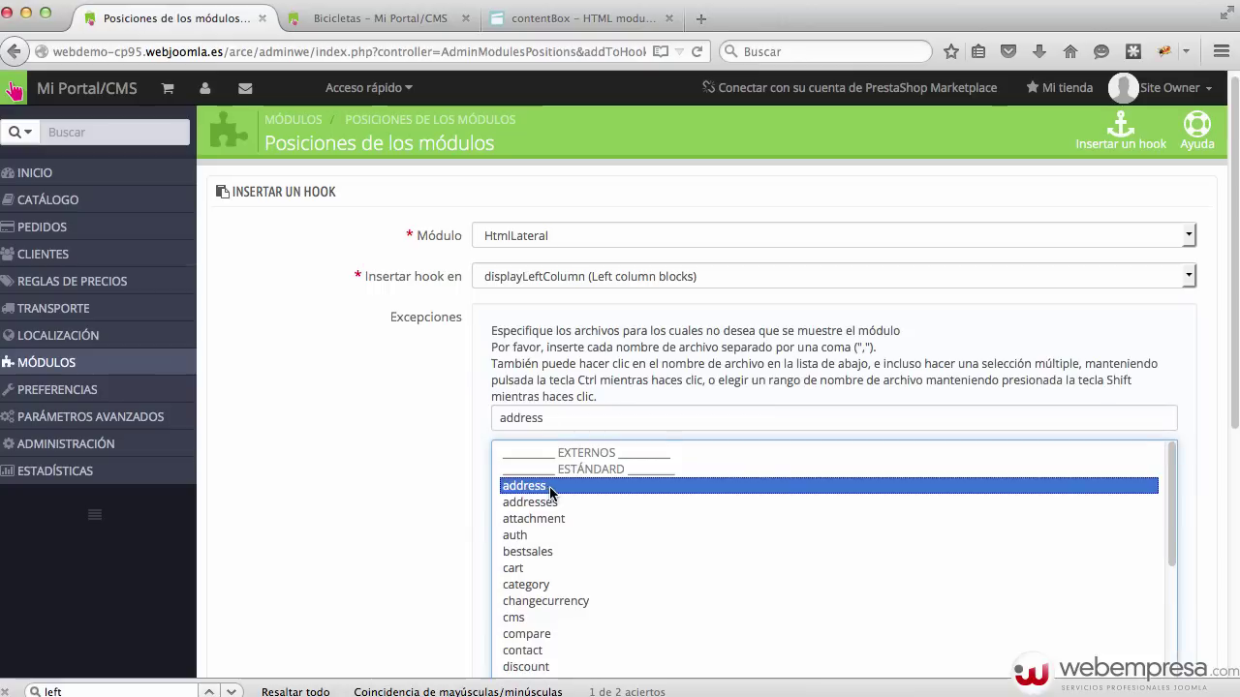
{"action": "scroll", "coordinate": [552, 489], "scroll_direction": "down", "scroll_amount": 10}
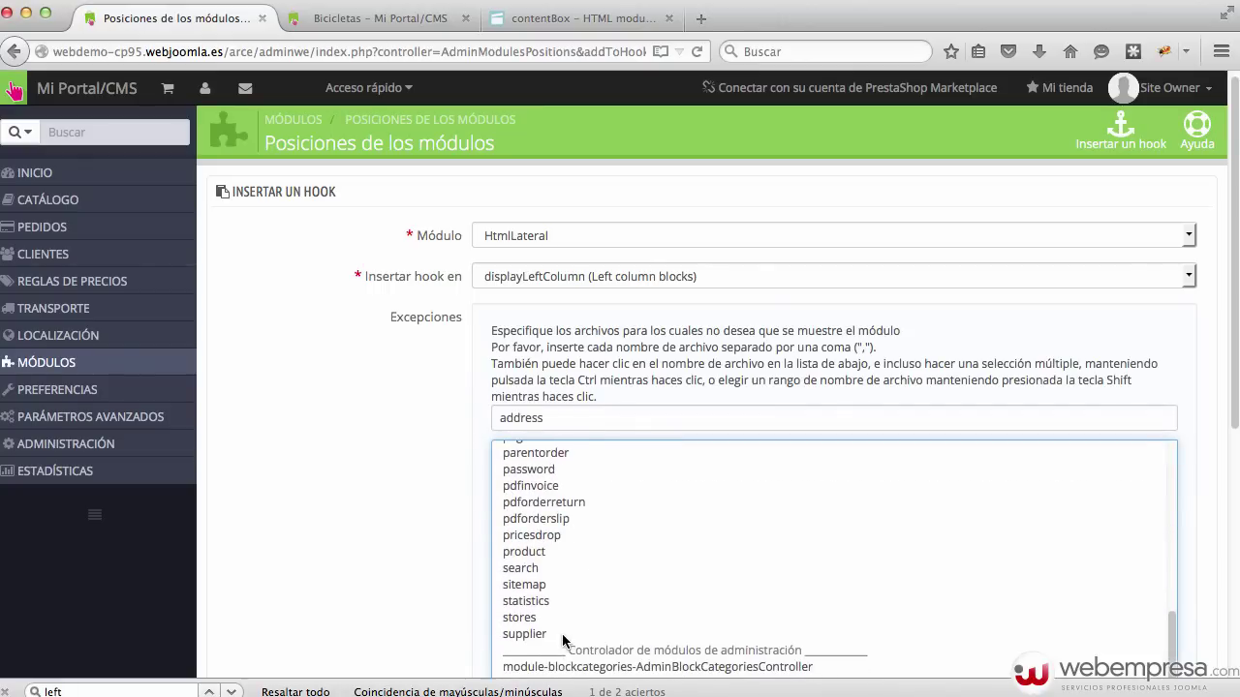
{"action": "left_click", "coordinate": [563, 639], "text": "shift"}
{"action": "scroll", "coordinate": [563, 639], "scroll_direction": "up", "scroll_amount": 10}
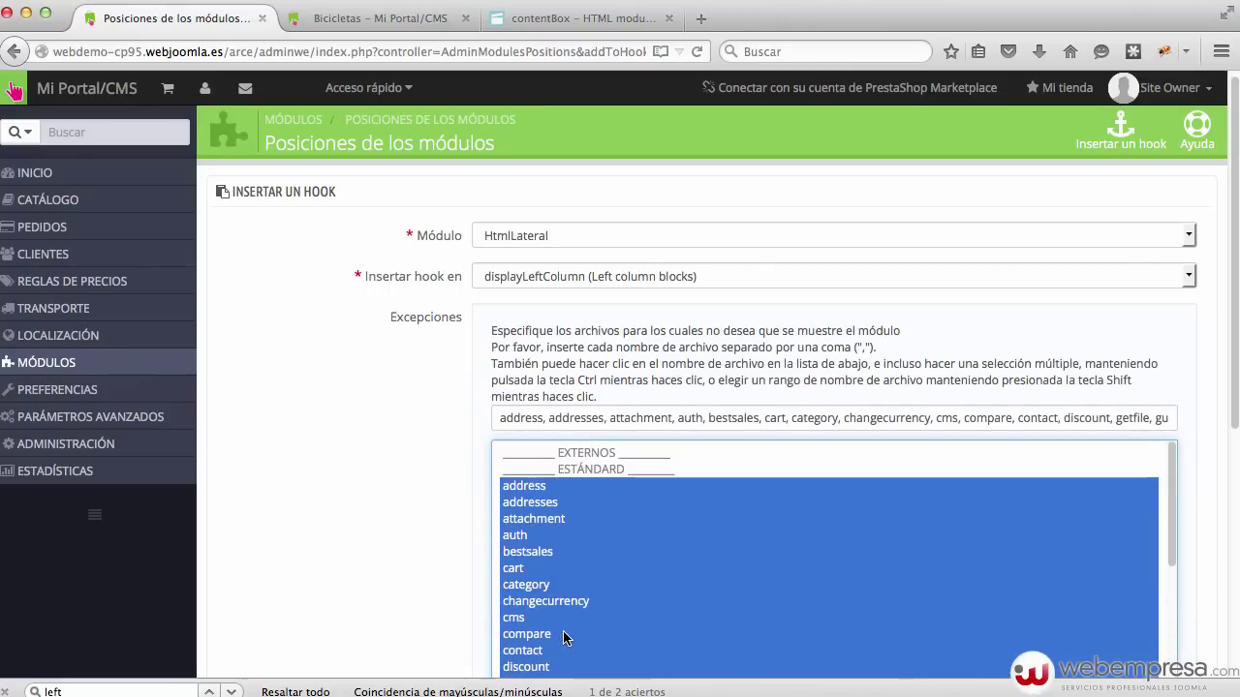
{"action": "scroll", "coordinate": [568, 623], "scroll_direction": "down", "scroll_amount": 2}
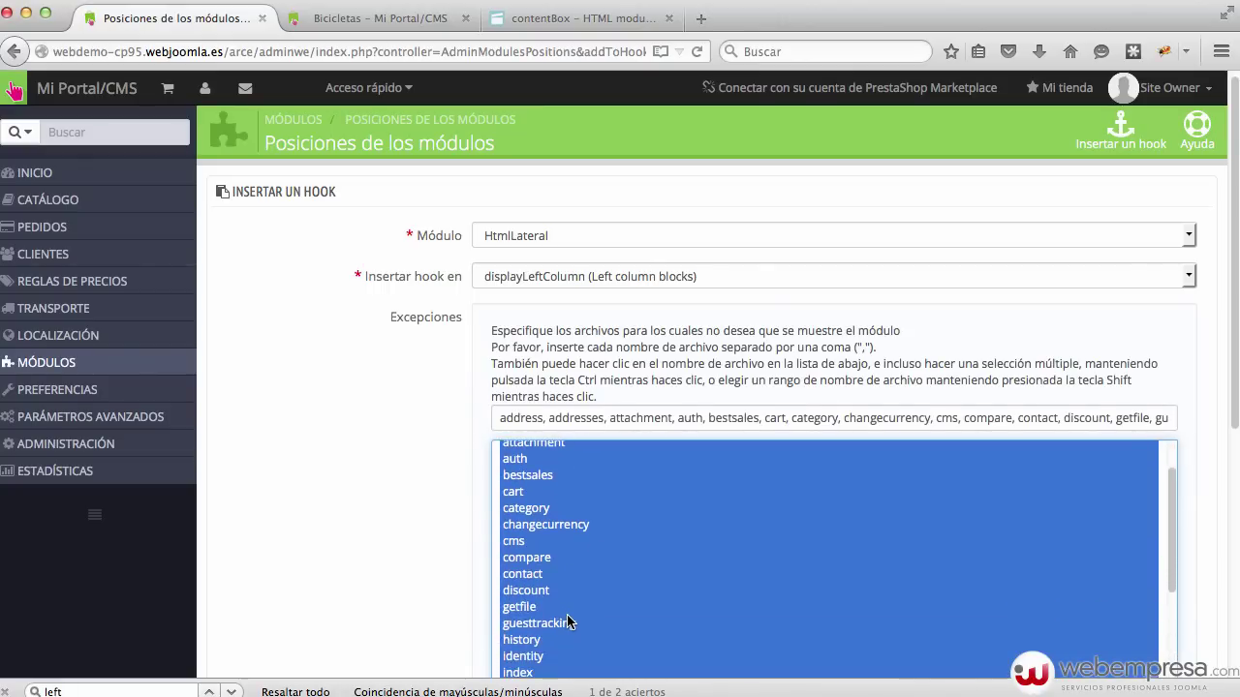
{"action": "scroll", "coordinate": [569, 623], "scroll_direction": "down", "scroll_amount": 1}
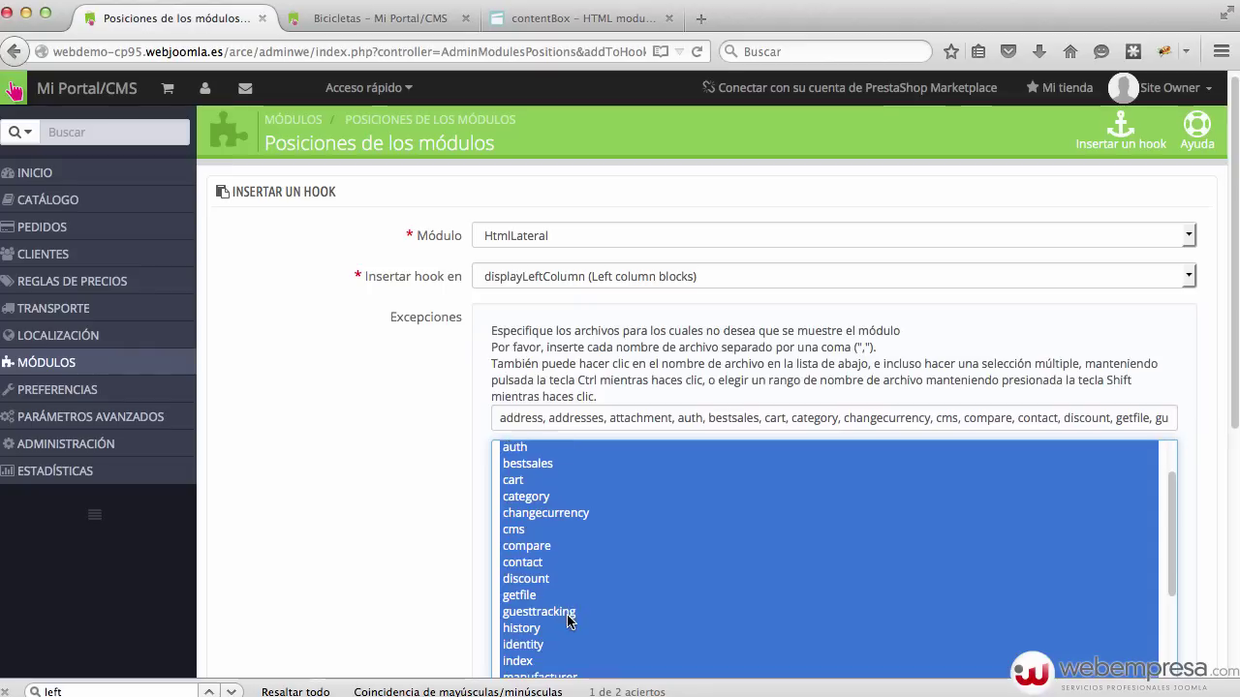
{"action": "left_click", "coordinate": [540, 655], "text": "ctrl"}
{"action": "left_click", "coordinate": [540, 654], "text": "ctrl"}
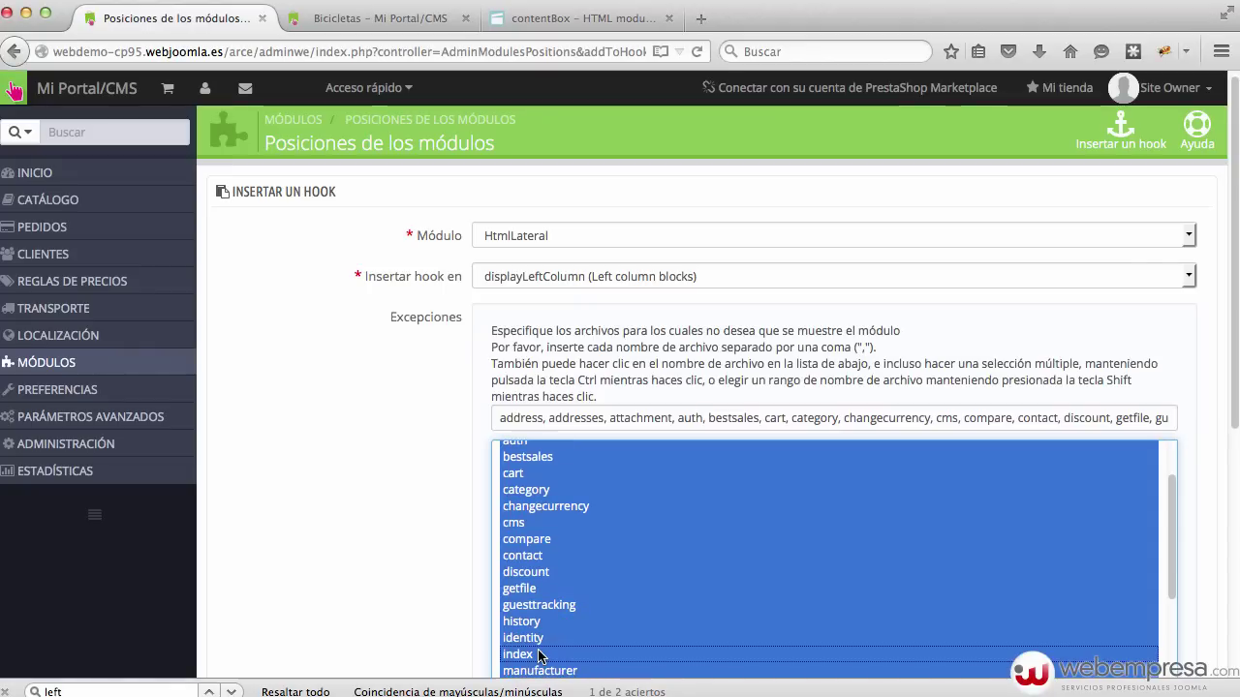
{"action": "left_click", "coordinate": [540, 655], "text": "ctrl"}
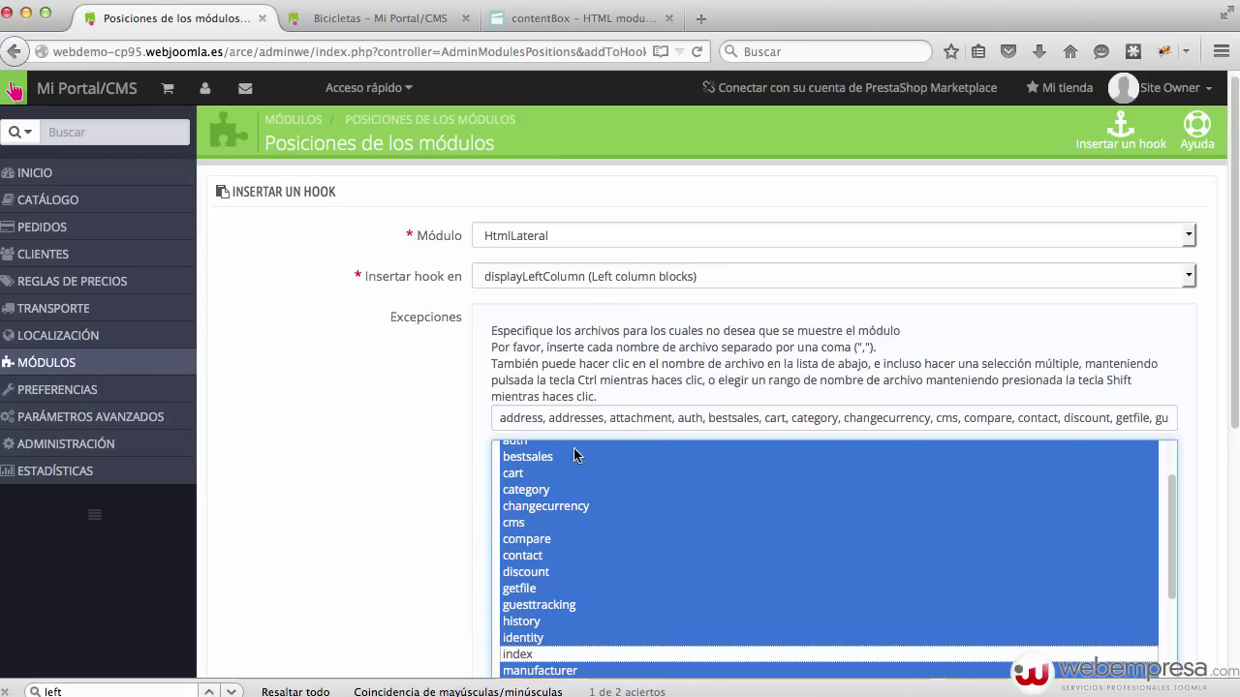
{"action": "left_click", "coordinate": [562, 659], "text": "ctrl"}
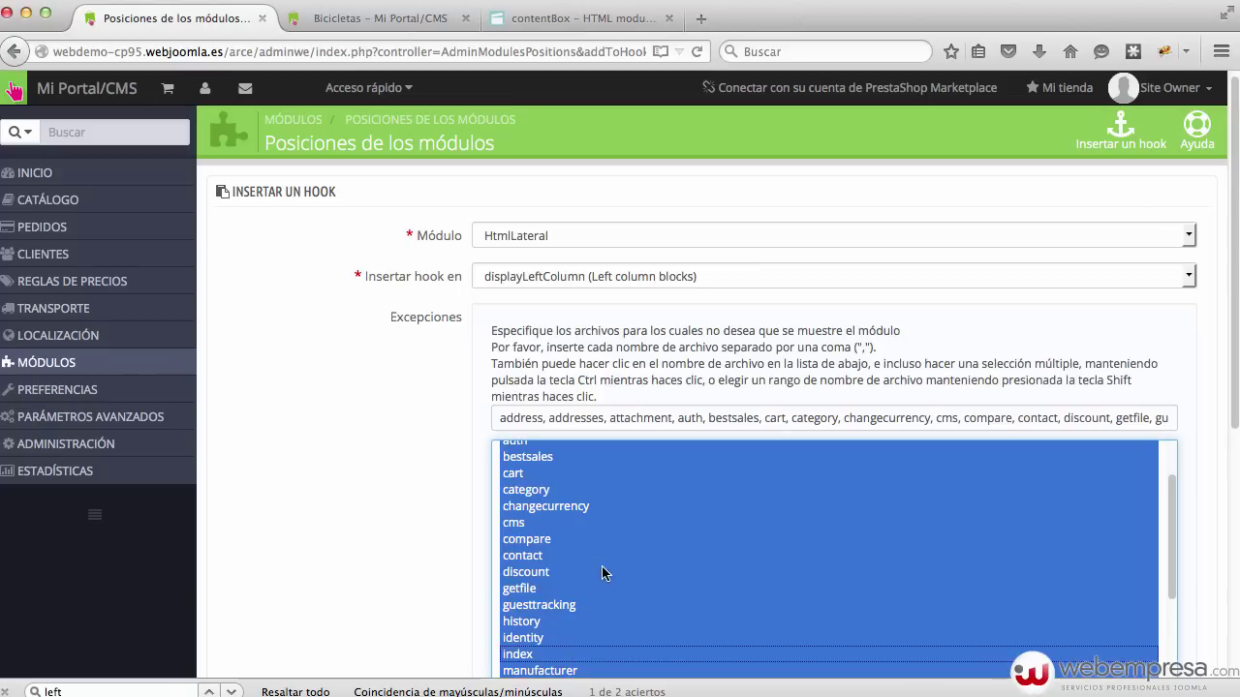
Remove category from the HtmlLateral exceptions and save the displayLeftColumn hook
{"action": "left_click", "coordinate": [558, 489], "text": "ctrl"}
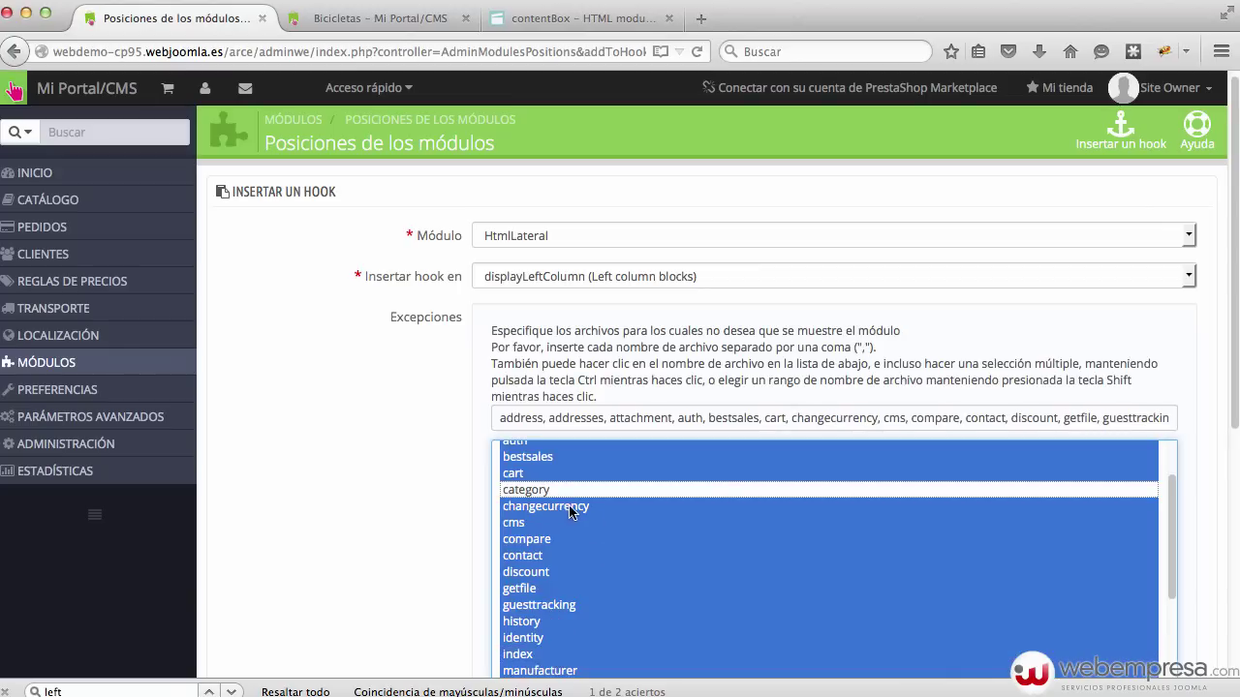
{"action": "scroll", "coordinate": [581, 544], "scroll_direction": "up", "scroll_amount": 3}
{"action": "scroll", "coordinate": [582, 544], "scroll_direction": "down", "scroll_amount": 6}
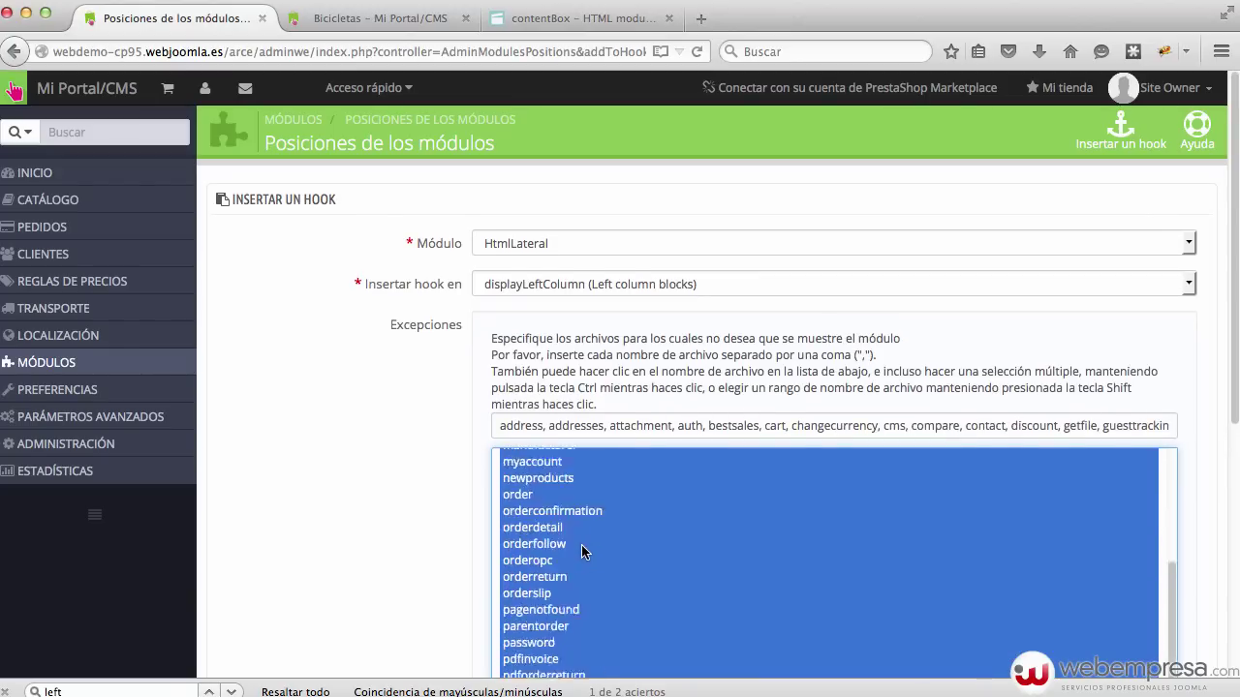
{"action": "scroll", "coordinate": [581, 547], "scroll_direction": "down", "scroll_amount": 1}
{"action": "scroll", "coordinate": [576, 552], "scroll_direction": "up", "scroll_amount": 10}
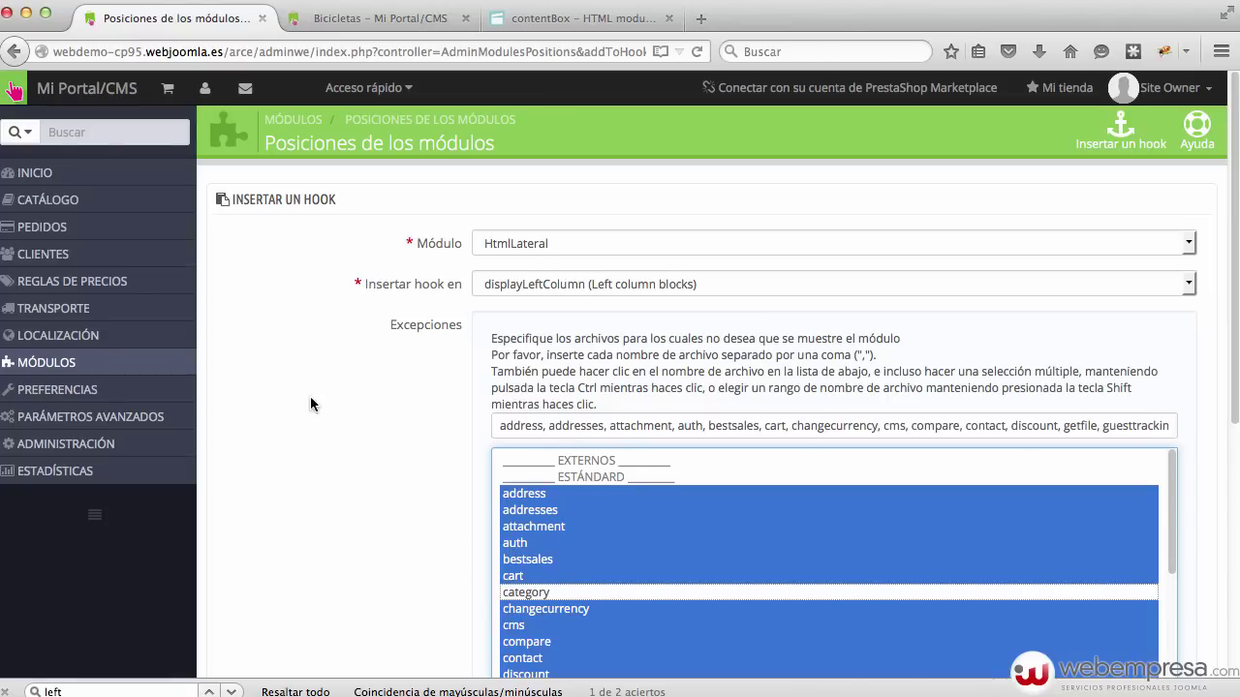
{"action": "scroll", "coordinate": [354, 518], "scroll_direction": "down", "scroll_amount": 5}
{"action": "left_click", "coordinate": [1170, 565]}
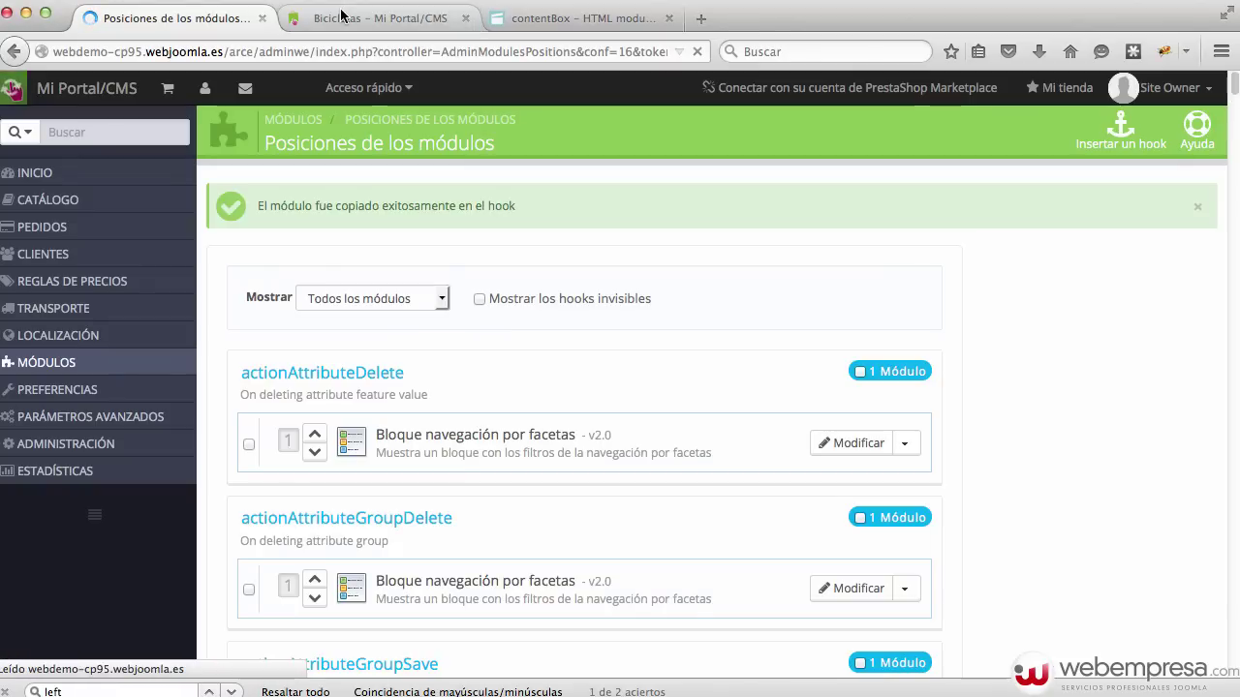
Reload the shop's Bicicletas category page and check the left column for the HtmlLateral links
{"action": "left_click", "coordinate": [399, 15]}
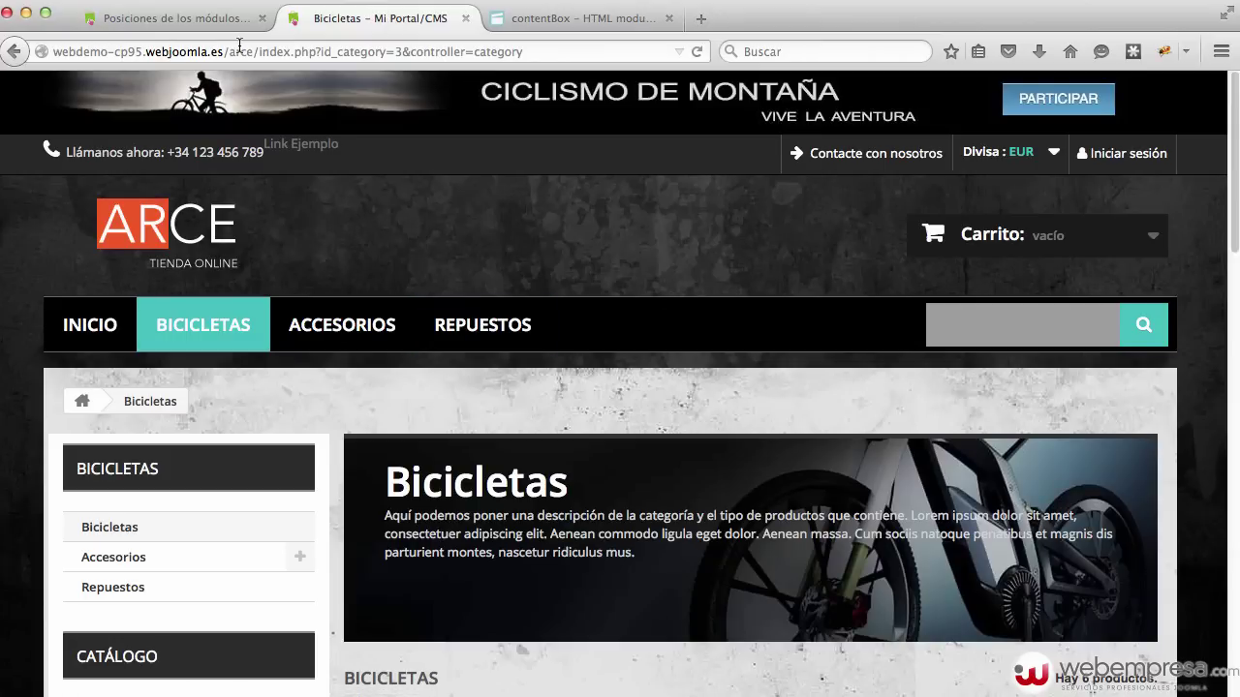
{"action": "key", "text": "super+r"}
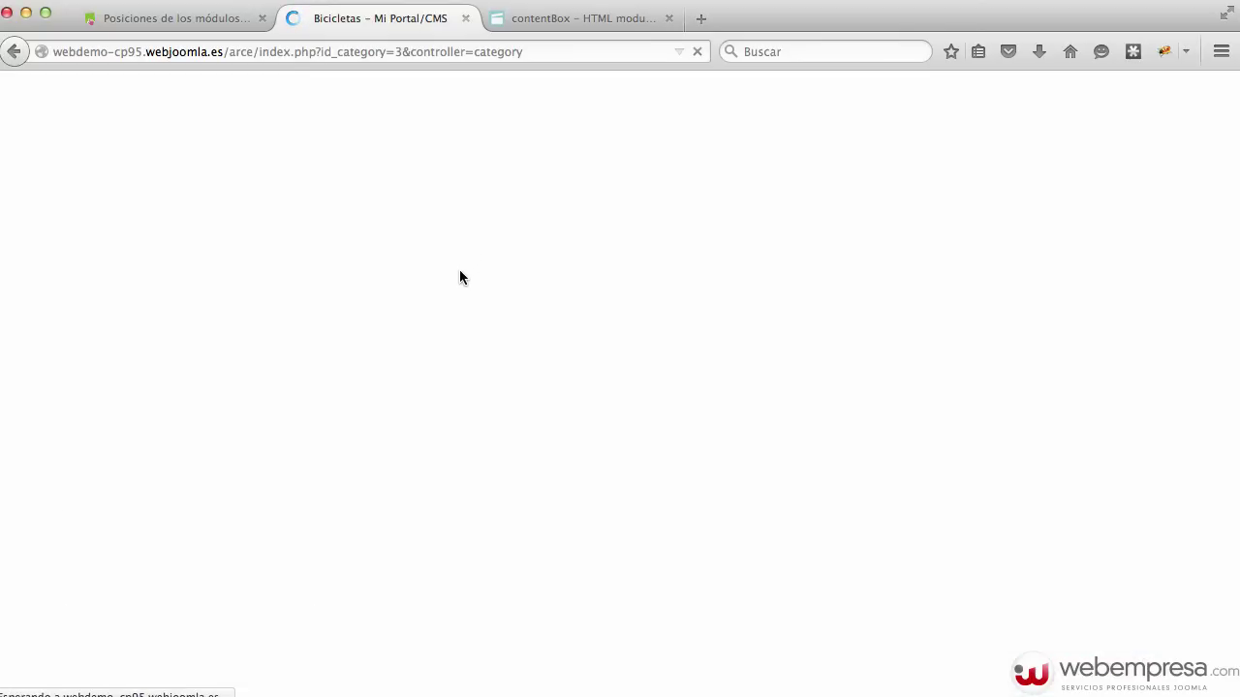
{"action": "scroll", "coordinate": [457, 278], "scroll_direction": "down", "scroll_amount": 10}
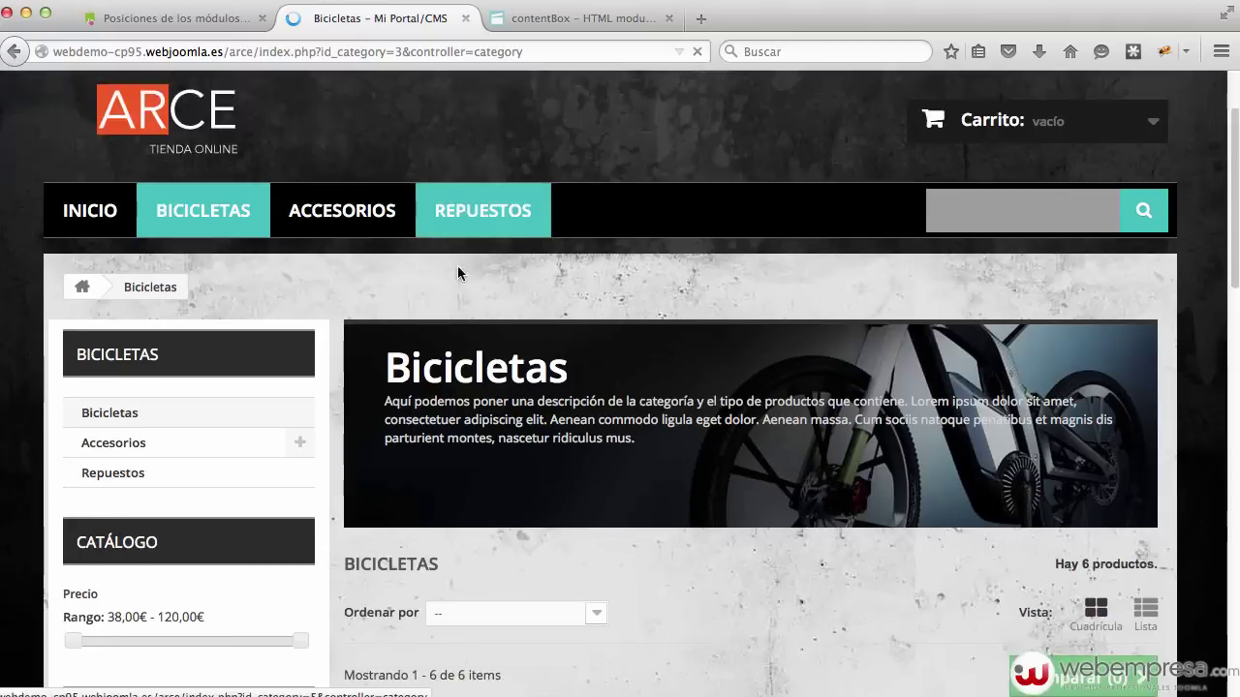
{"action": "scroll", "coordinate": [459, 273], "scroll_direction": "down", "scroll_amount": 2}
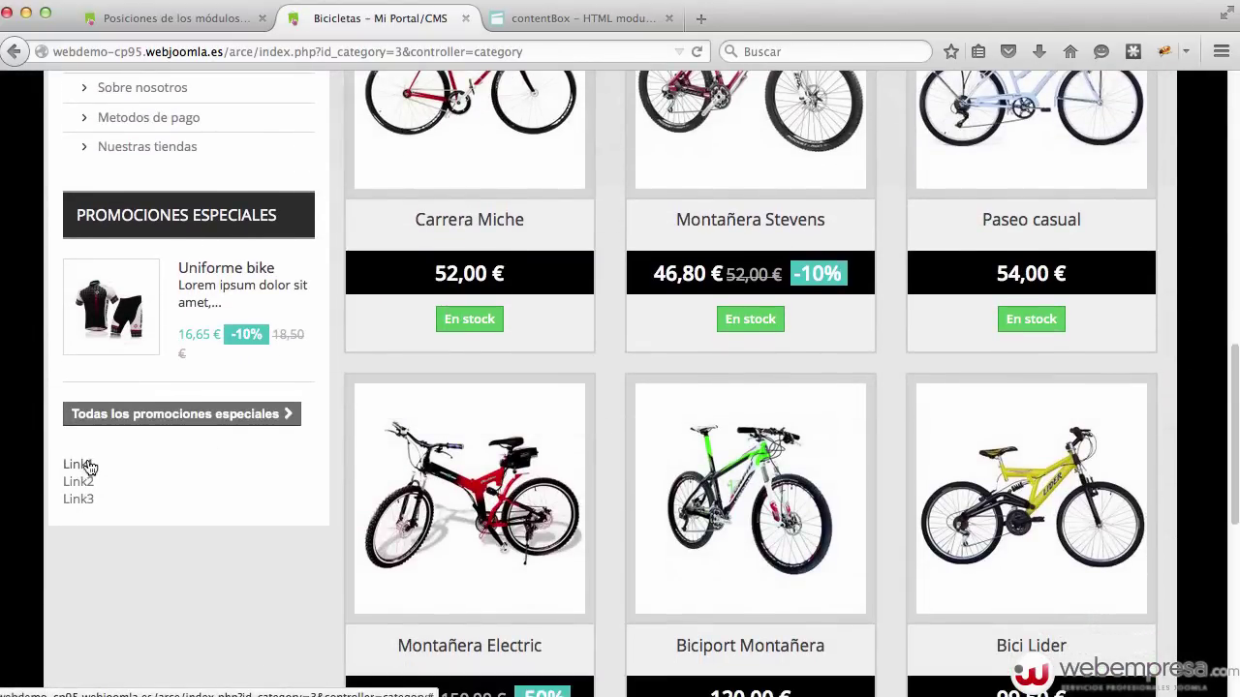
{"action": "scroll", "coordinate": [362, 474], "scroll_direction": "up", "scroll_amount": 1}
{"action": "scroll", "coordinate": [362, 474], "scroll_direction": "up", "scroll_amount": 10}
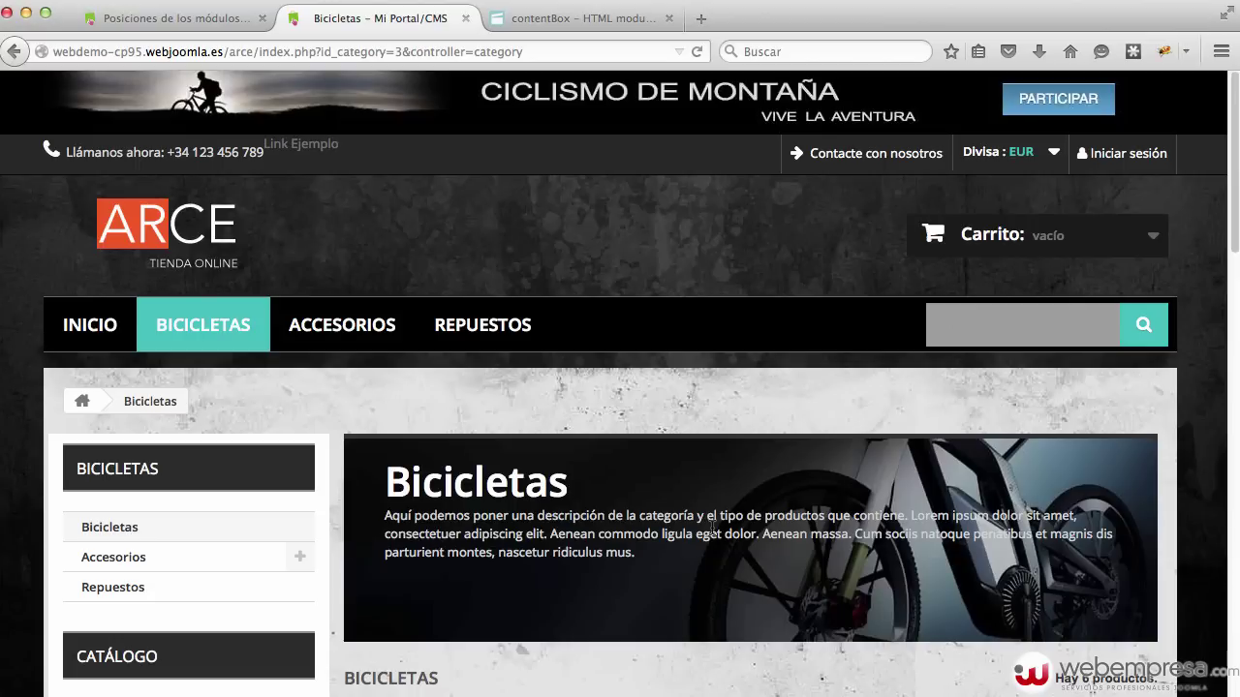
{"action": "left_click", "coordinate": [765, 336]}
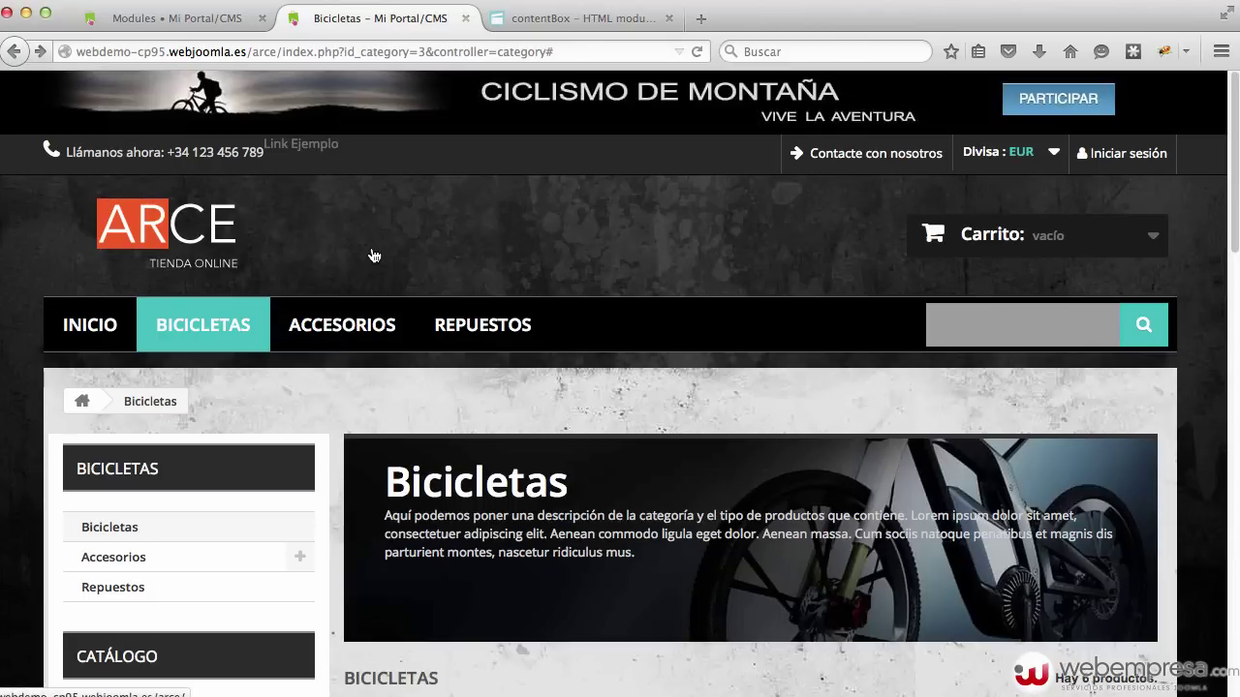
Search the back office module list for "html" and open the HtmlSuperior configuration
{"action": "left_click", "coordinate": [233, 27]}
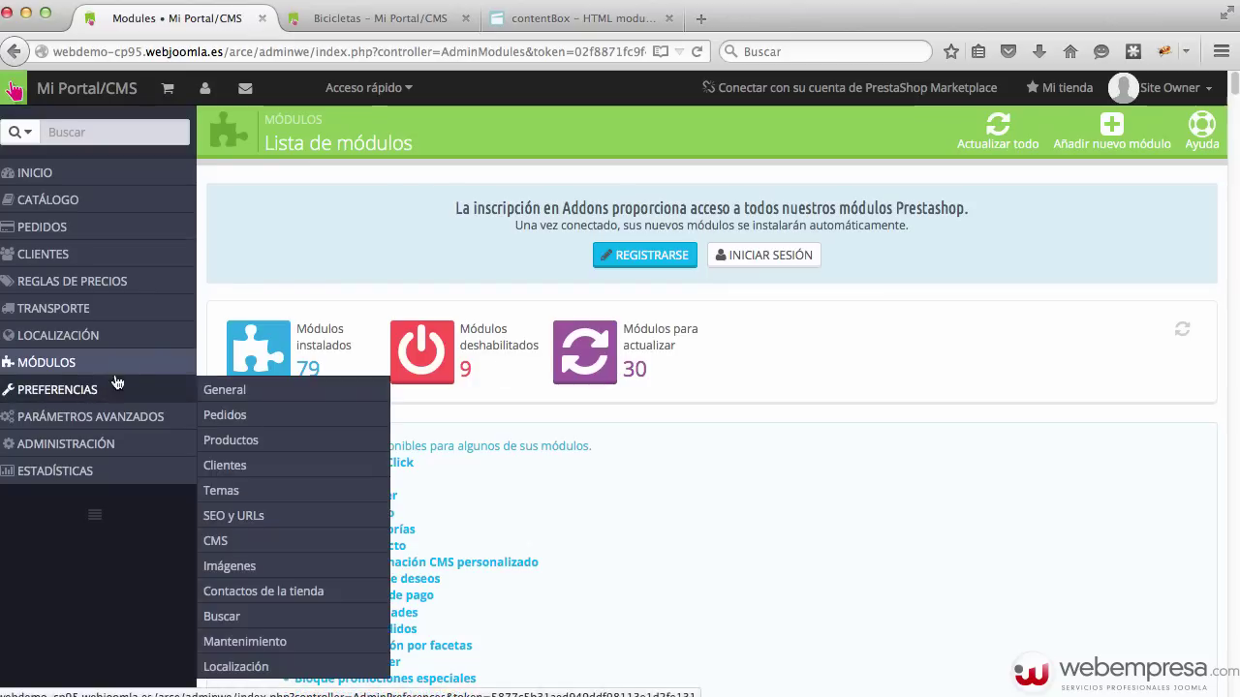
{"action": "scroll", "coordinate": [550, 428], "scroll_direction": "down", "scroll_amount": 10}
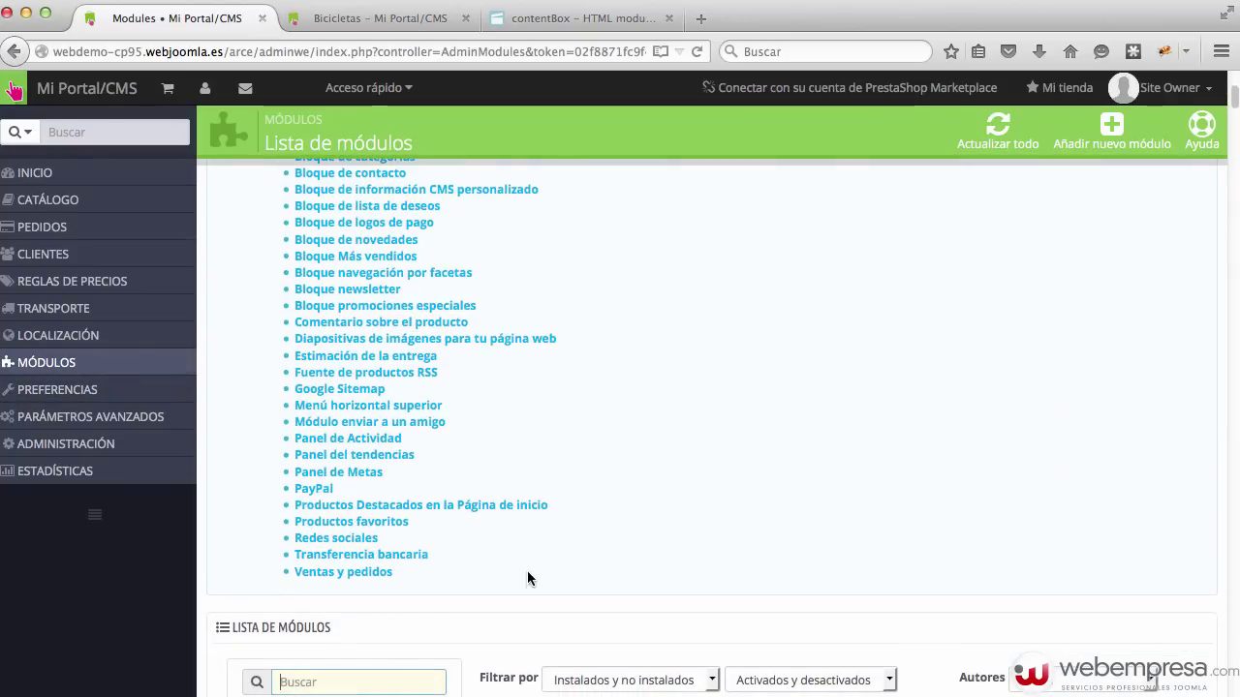
{"action": "type", "text": "html"}
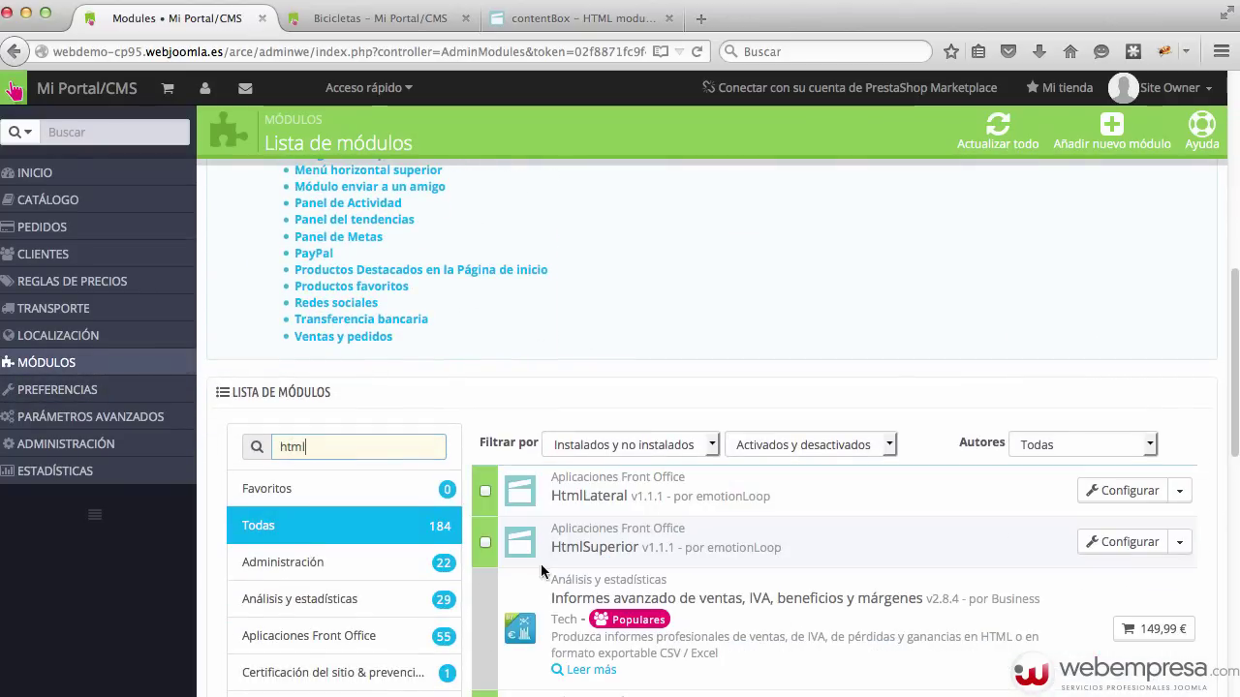
{"action": "left_click", "coordinate": [1154, 538]}
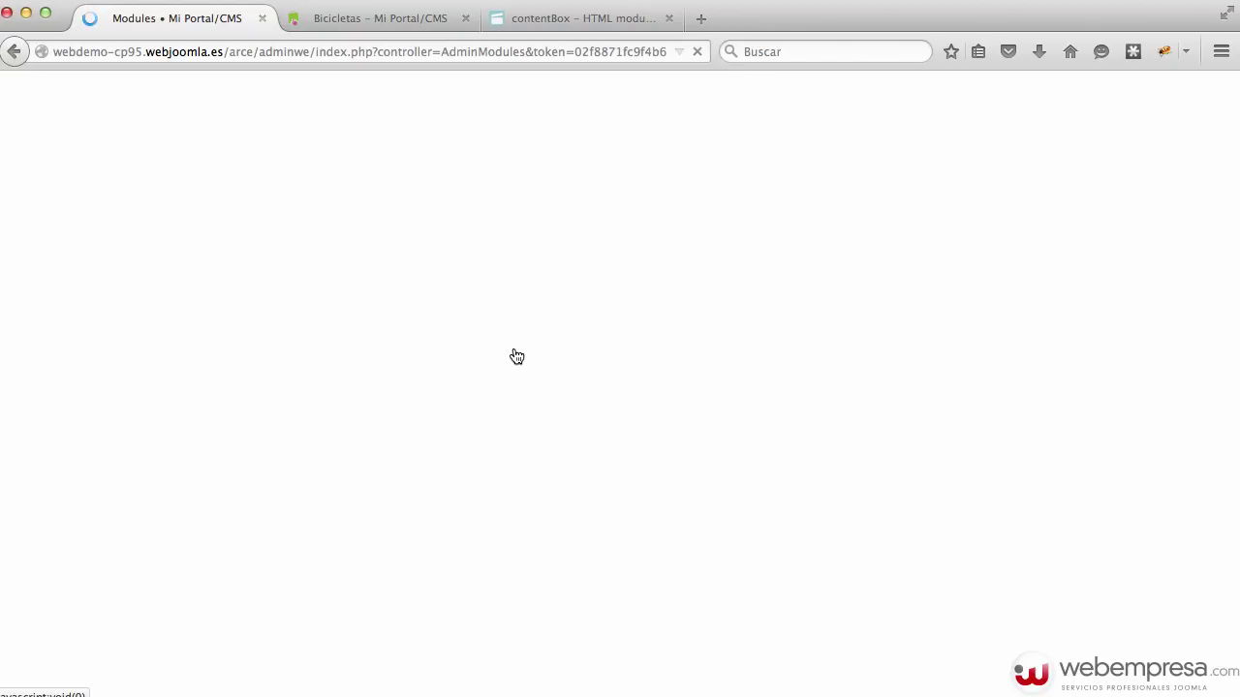
Replace the paragraph tags around Link Ejemplo with div tags in HtmlSuperior's source code and save the module content
{"action": "scroll", "coordinate": [636, 581], "scroll_direction": "down", "scroll_amount": 2}
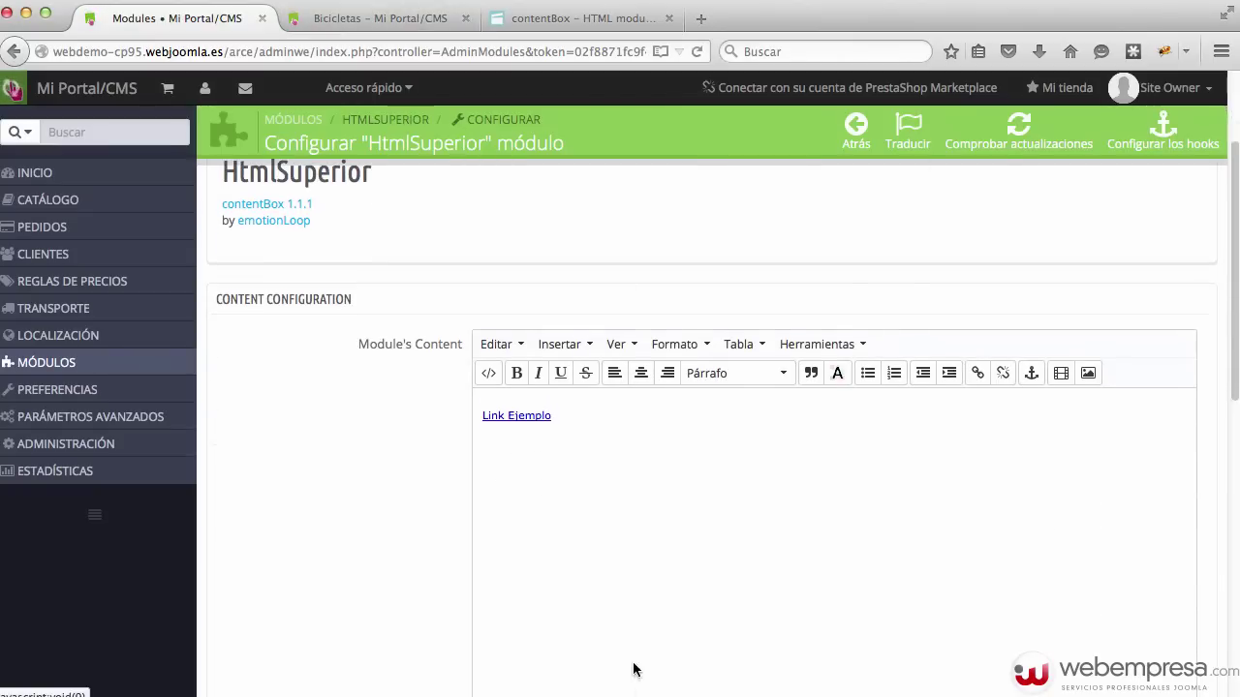
{"action": "left_click", "coordinate": [488, 373]}
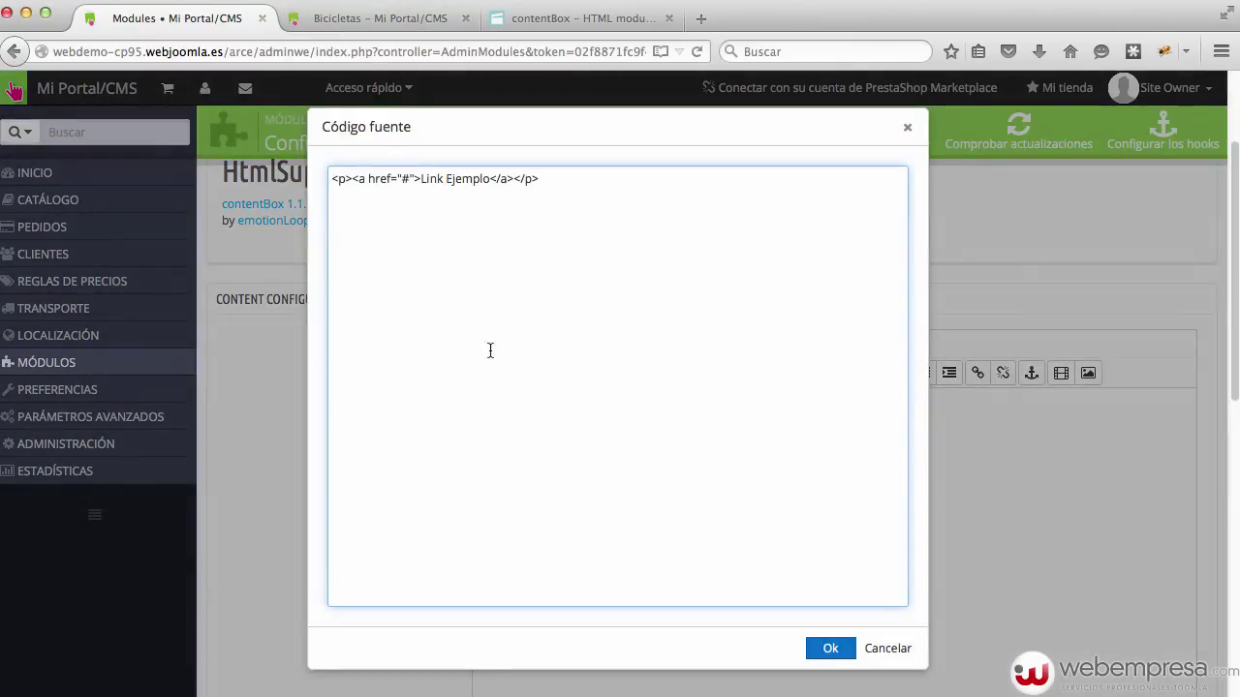
{"action": "left_click", "coordinate": [885, 648]}
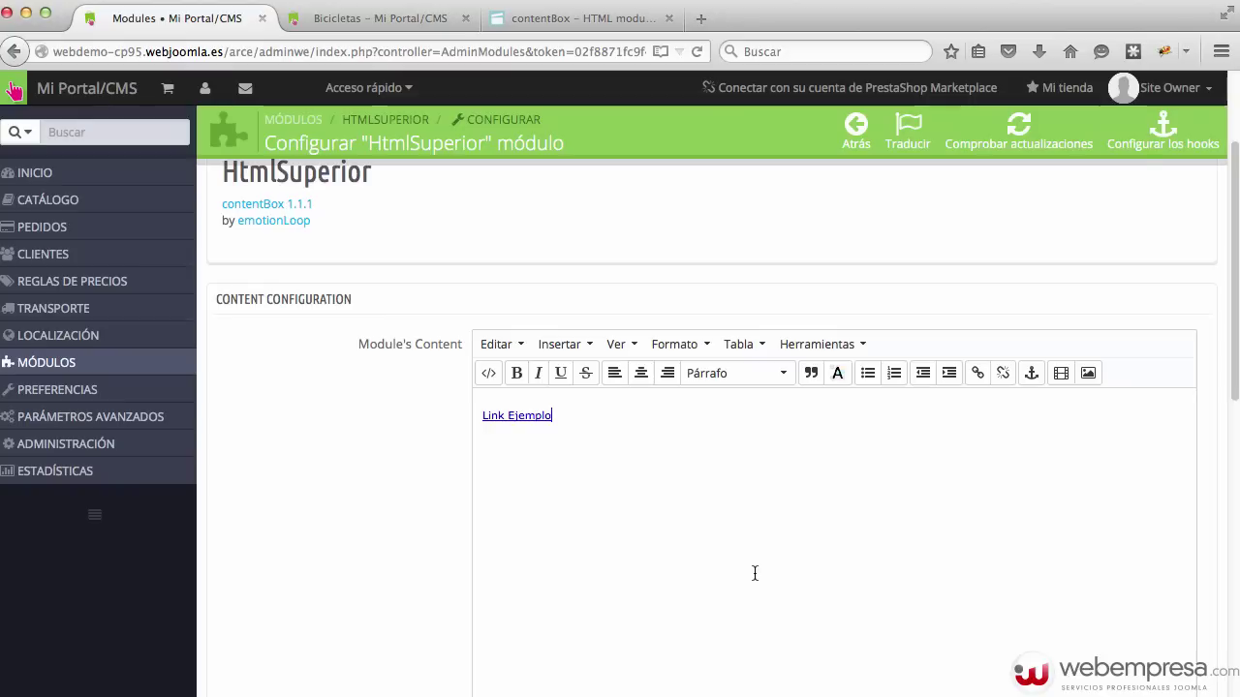
{"action": "left_click", "coordinate": [489, 373]}
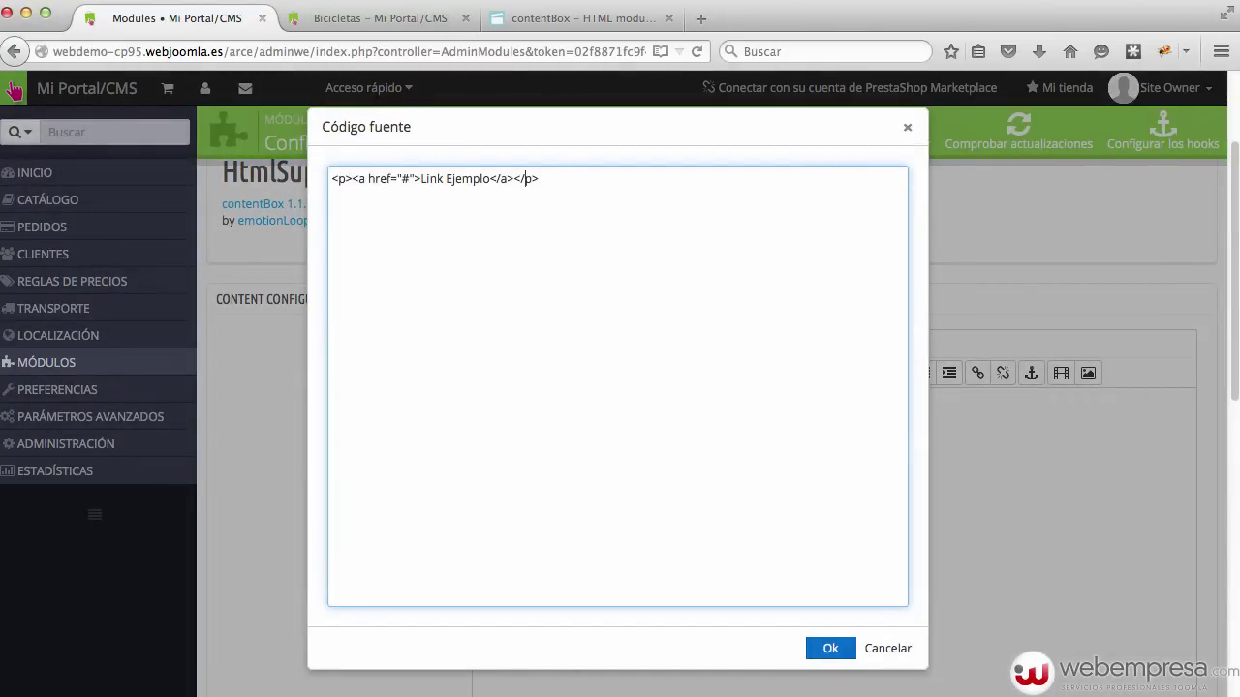
{"action": "key", "text": "Return"}
{"action": "key", "text": "Return"}
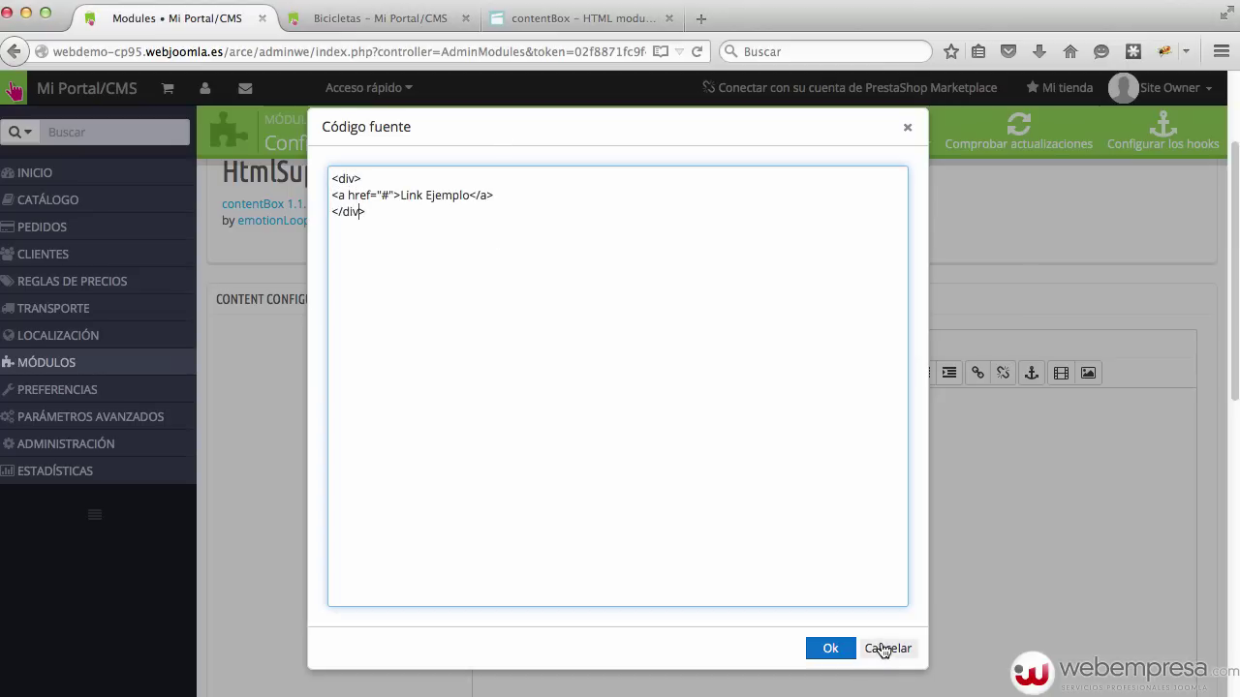
{"action": "left_click", "coordinate": [830, 648]}
{"action": "scroll", "coordinate": [1073, 447], "scroll_direction": "down", "scroll_amount": 5}
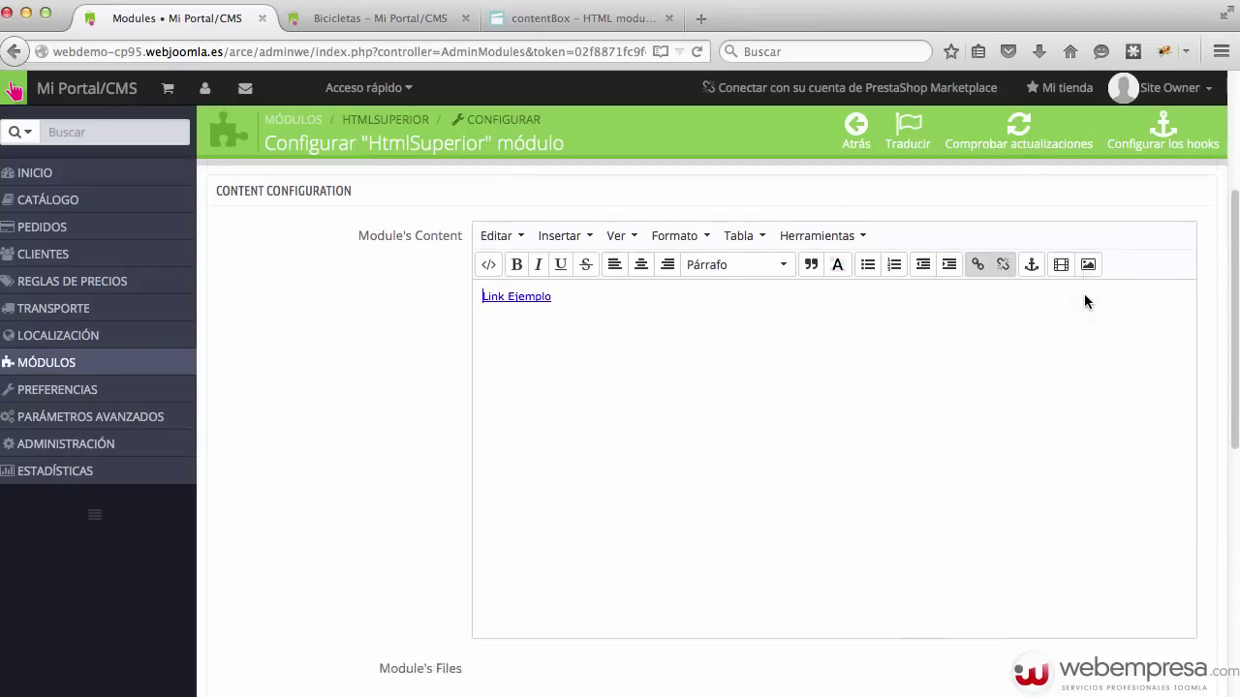
{"action": "left_click", "coordinate": [1170, 596]}
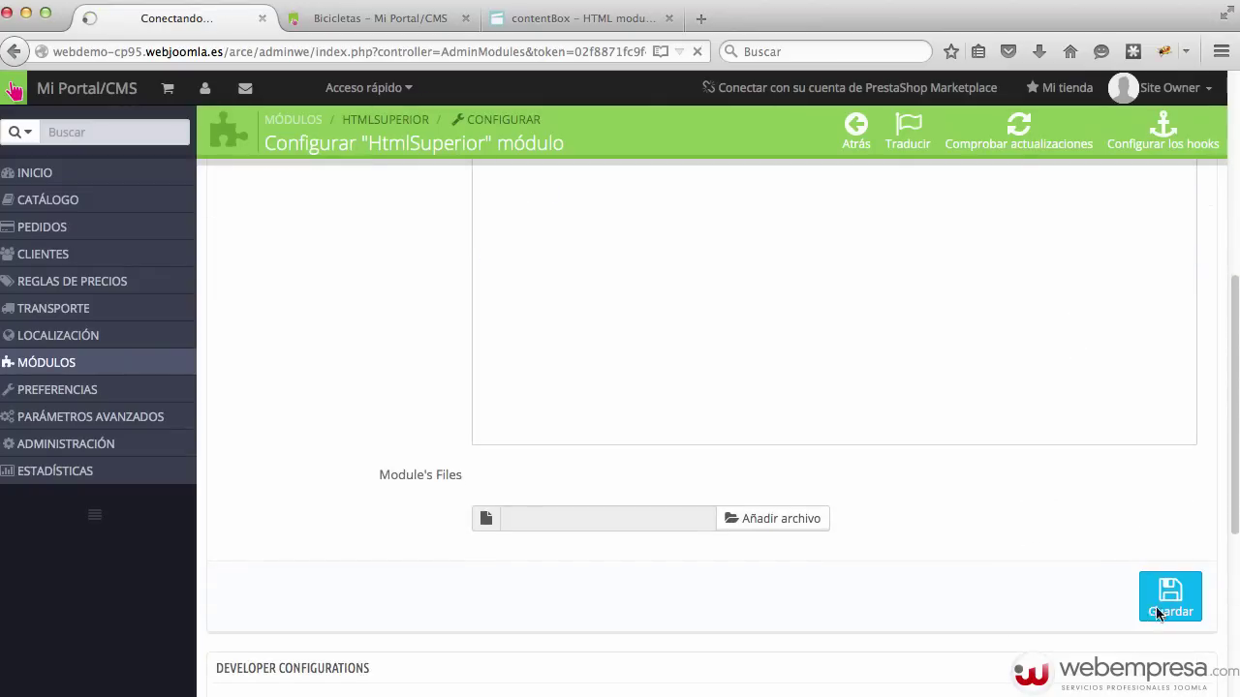
Reload the shop's Bicicletas page and inspect the Iniciar sesión link with the element inspector
{"action": "left_click", "coordinate": [380, 17]}
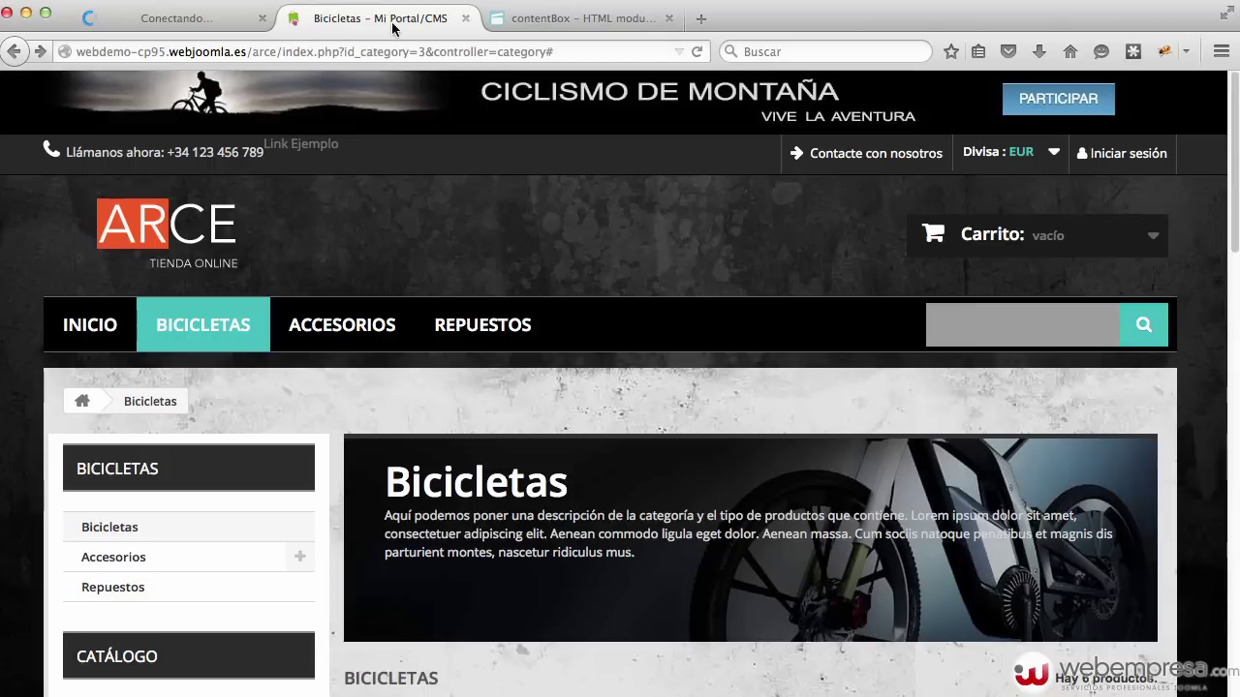
{"action": "left_click", "coordinate": [697, 52]}
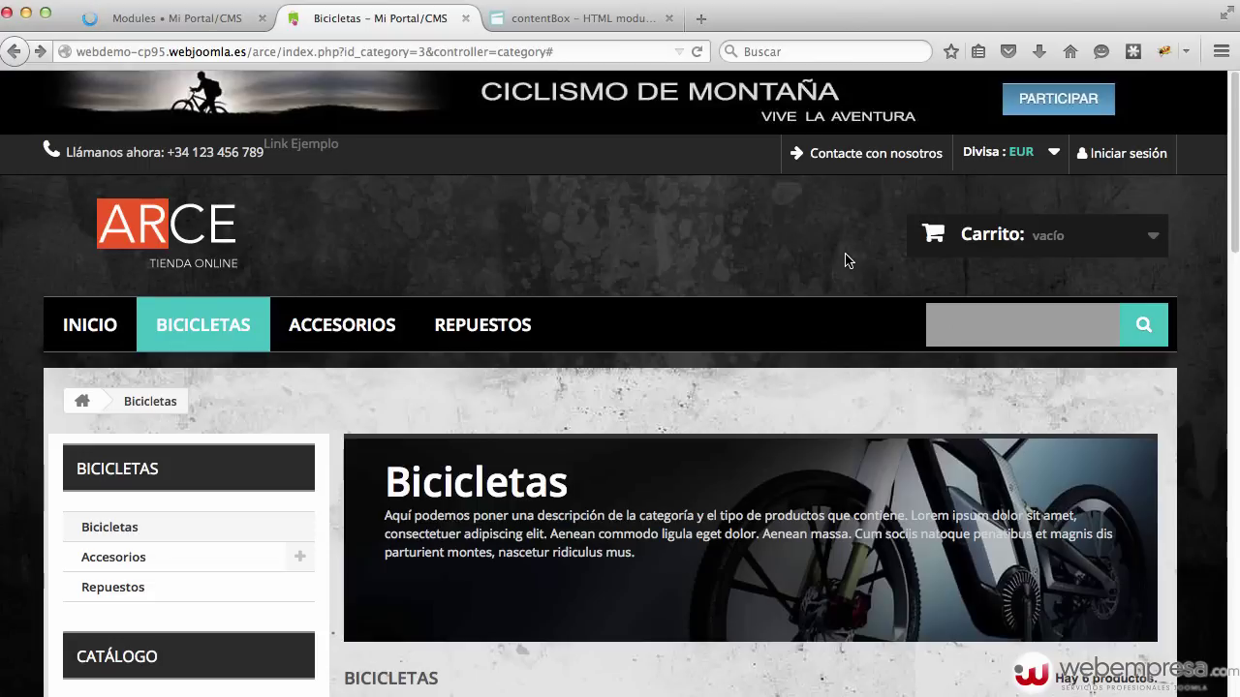
{"action": "left_click", "coordinate": [1165, 52]}
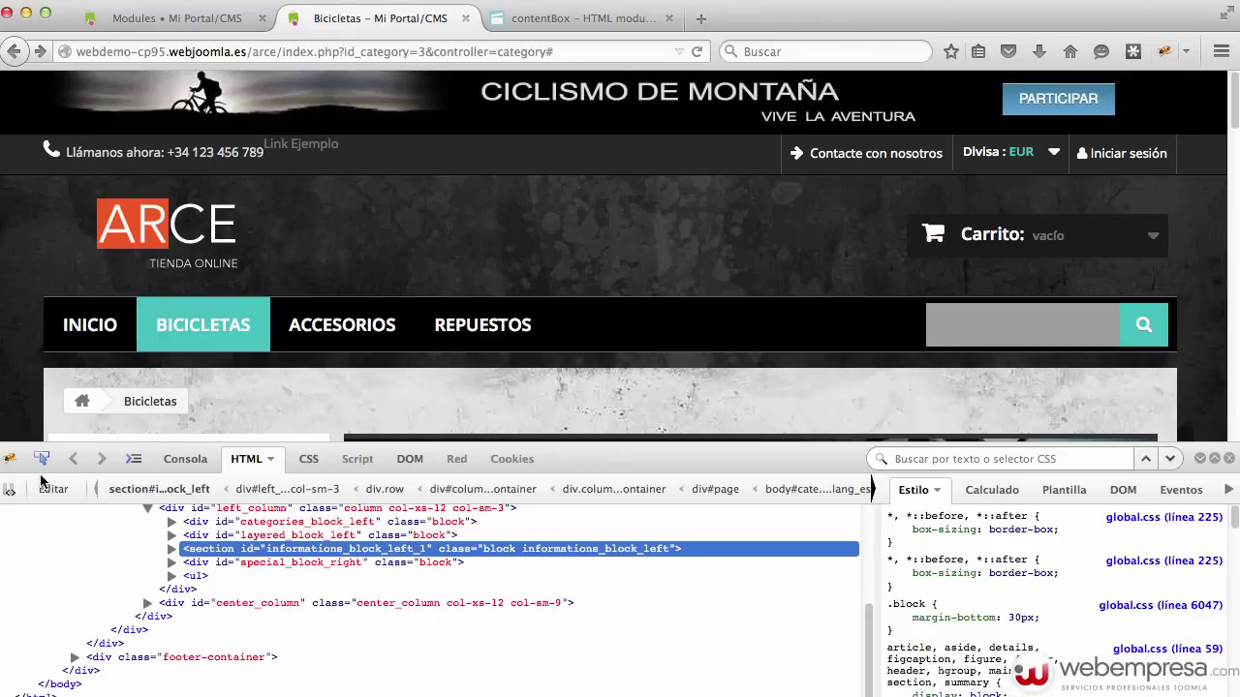
{"action": "left_click", "coordinate": [41, 459]}
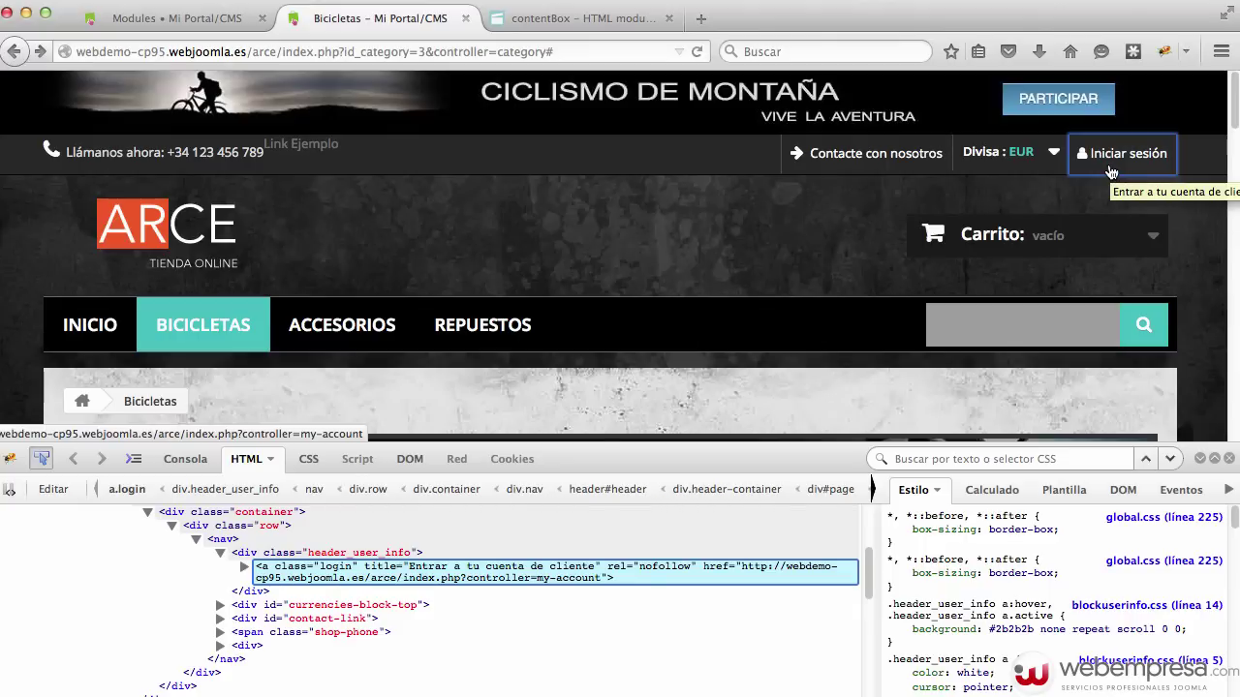
{"action": "left_click", "coordinate": [1111, 172]}
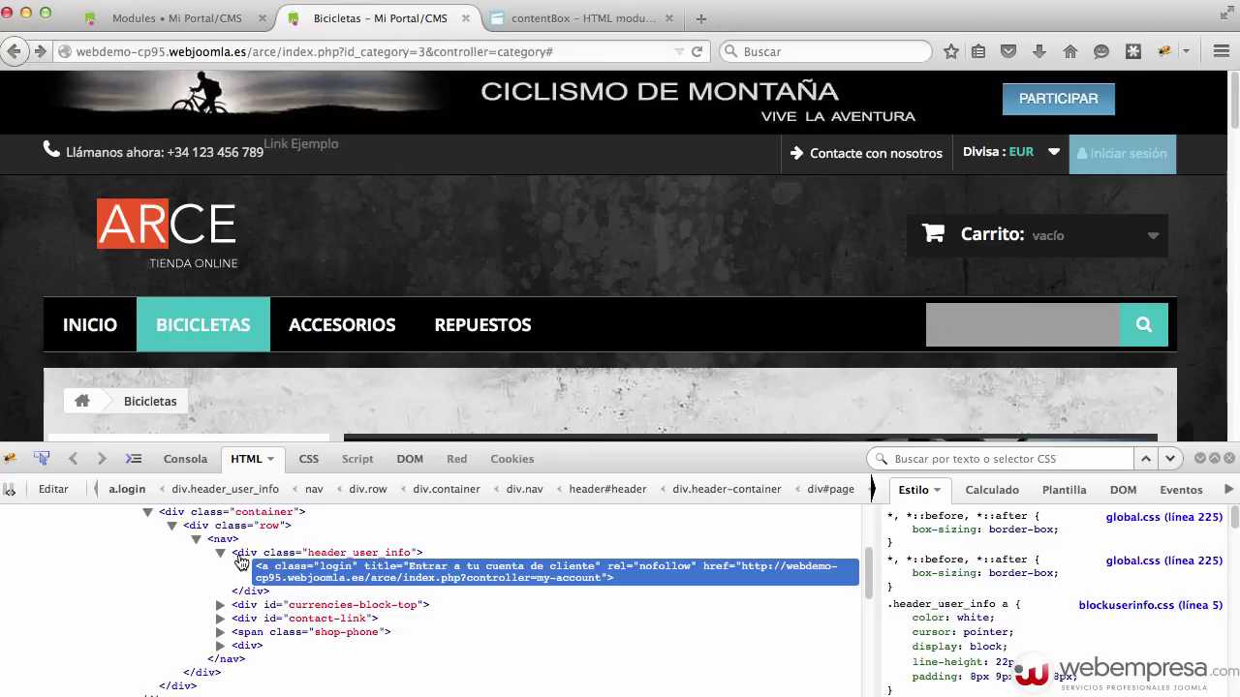
Copy the class name header_user_info from the div that contains the login link
{"action": "left_click", "coordinate": [243, 553]}
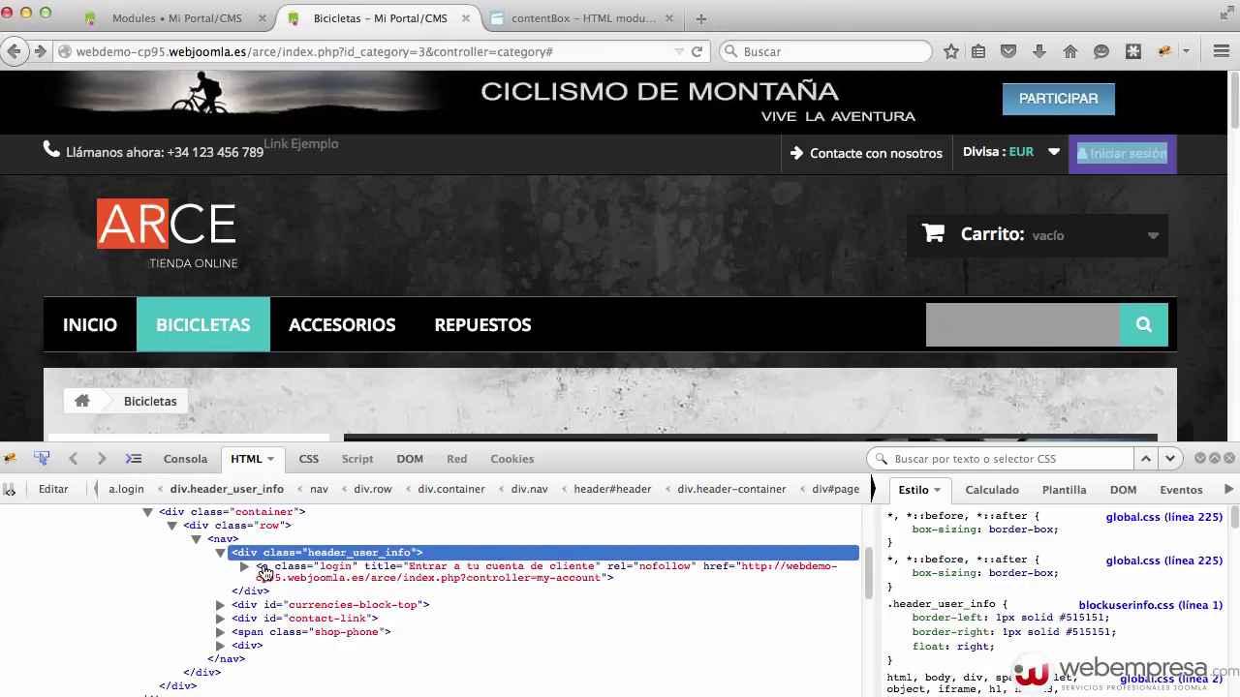
{"action": "left_click", "coordinate": [355, 553]}
{"action": "key", "text": "super+c"}
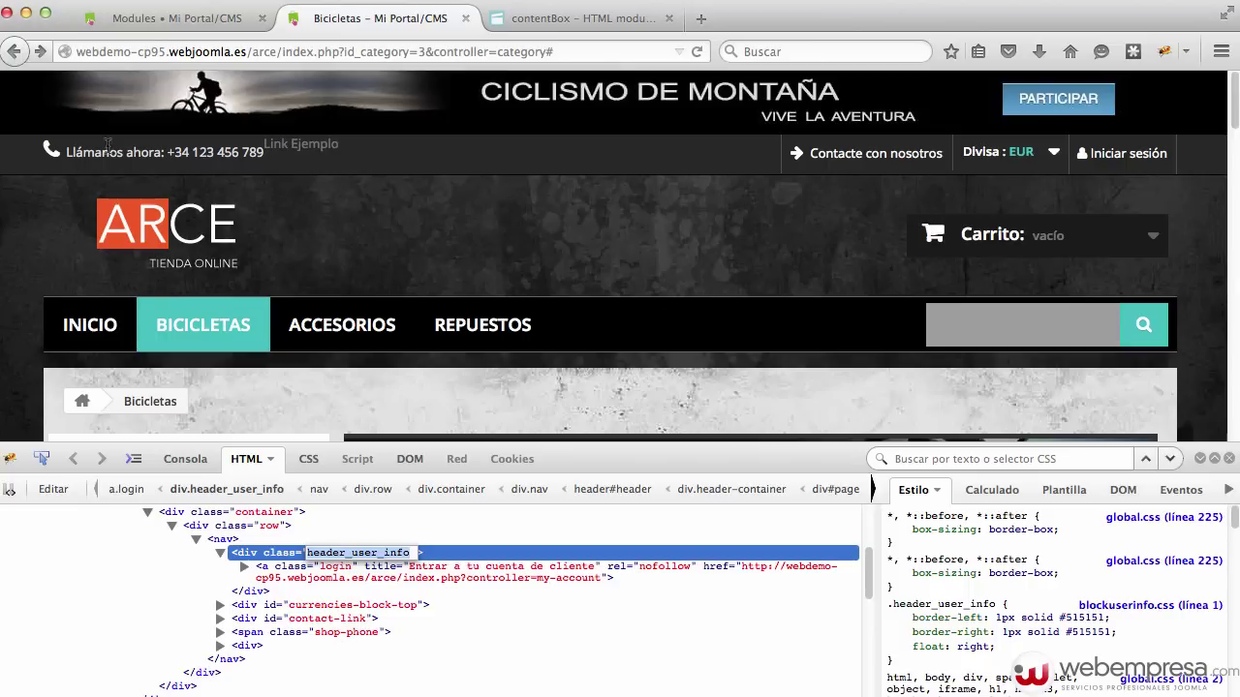
{"action": "key", "text": "Return"}
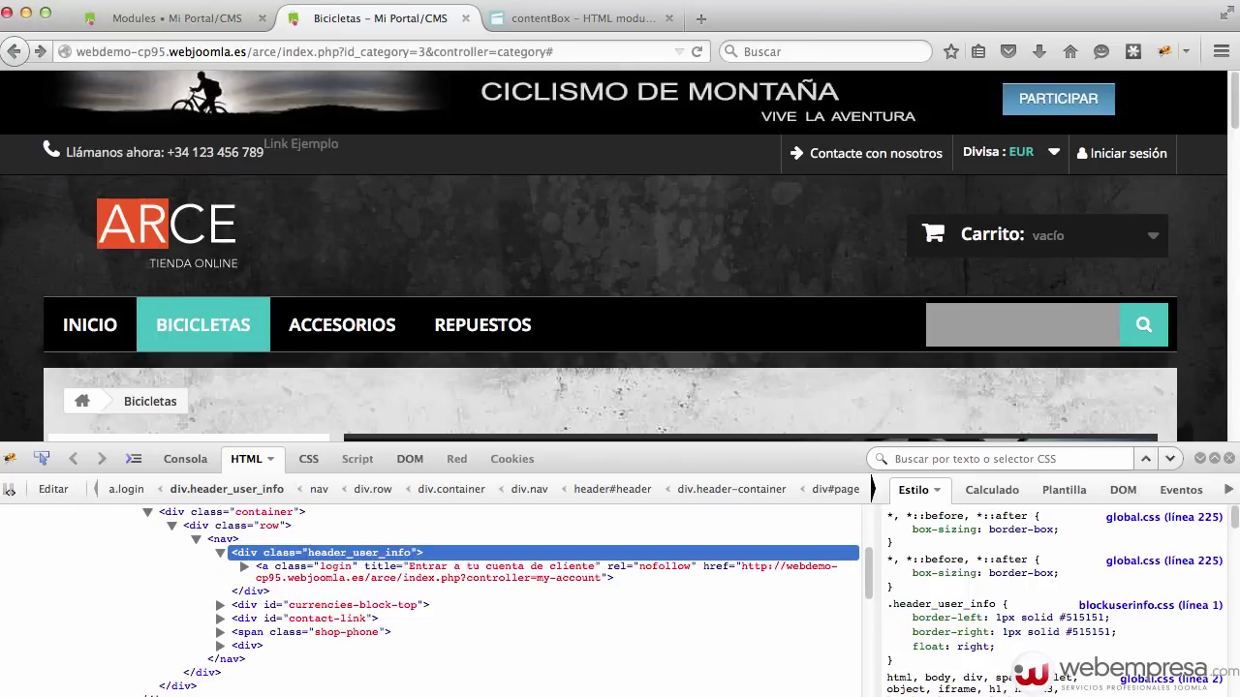
Add the class header_user_info to the div around Link Ejemplo in HtmlSuperior's source code and save the module content
{"action": "left_click", "coordinate": [140, 22]}
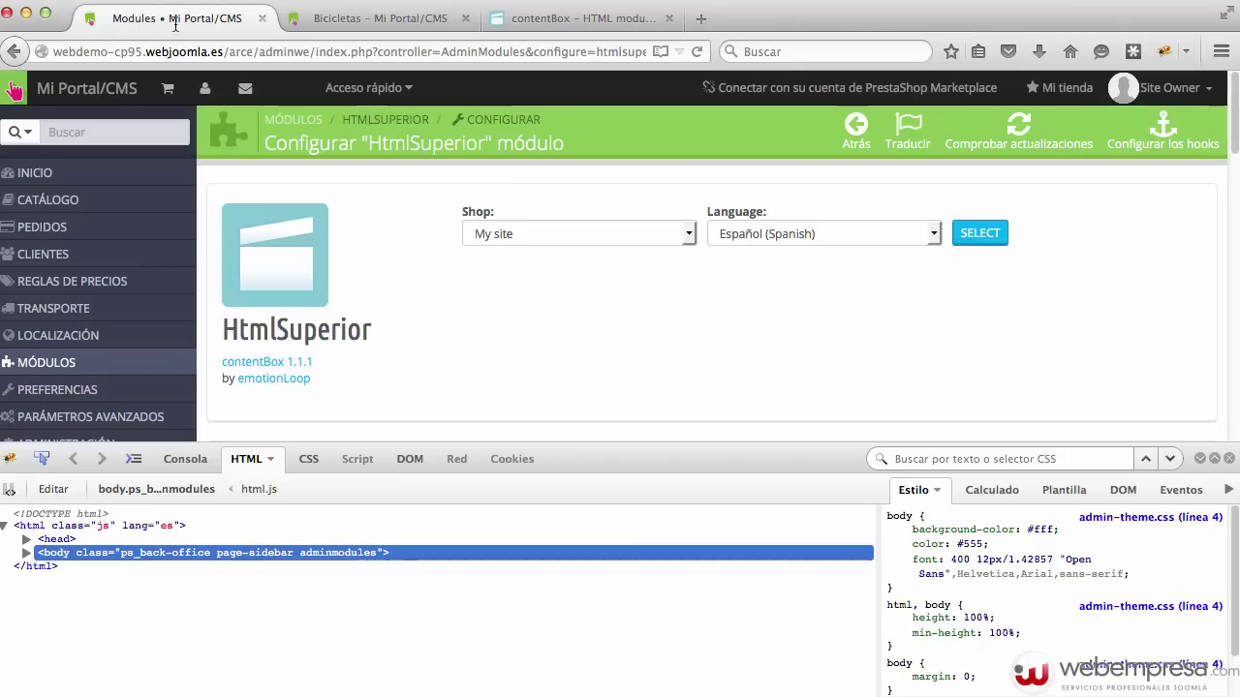
{"action": "left_click", "coordinate": [1205, 461]}
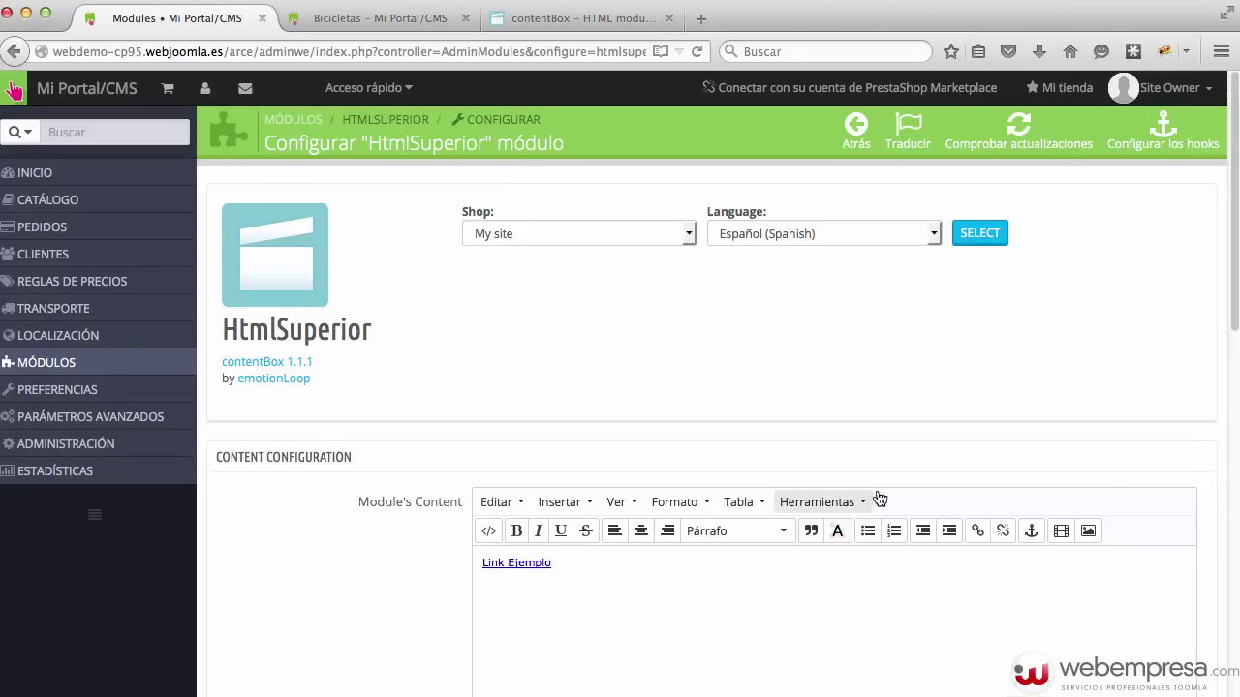
{"action": "left_click", "coordinate": [489, 530]}
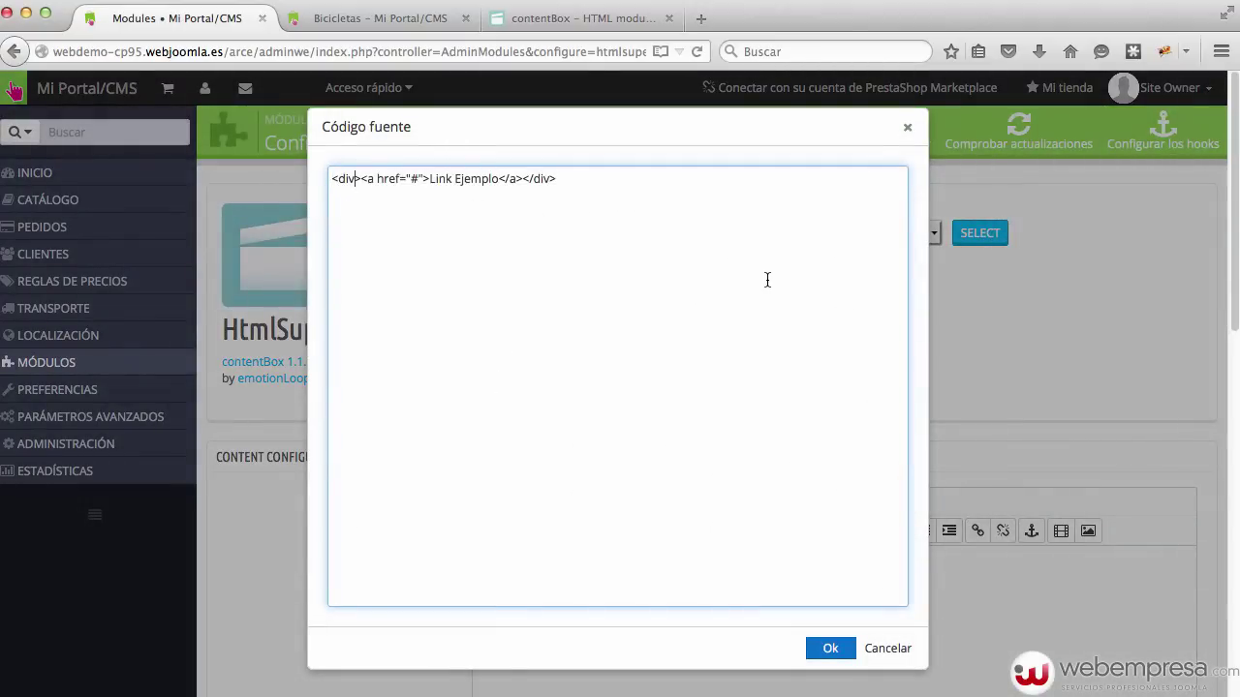
{"action": "type", "text": "class"}
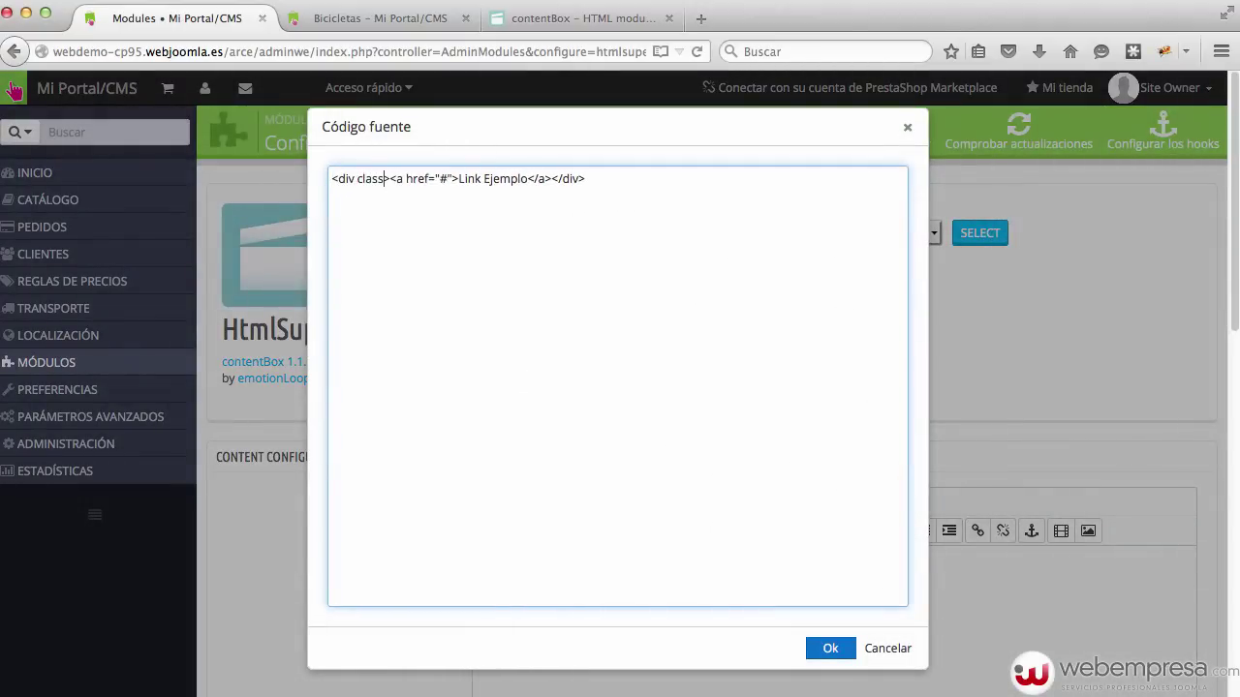
{"action": "type", "text": "=\"\""}
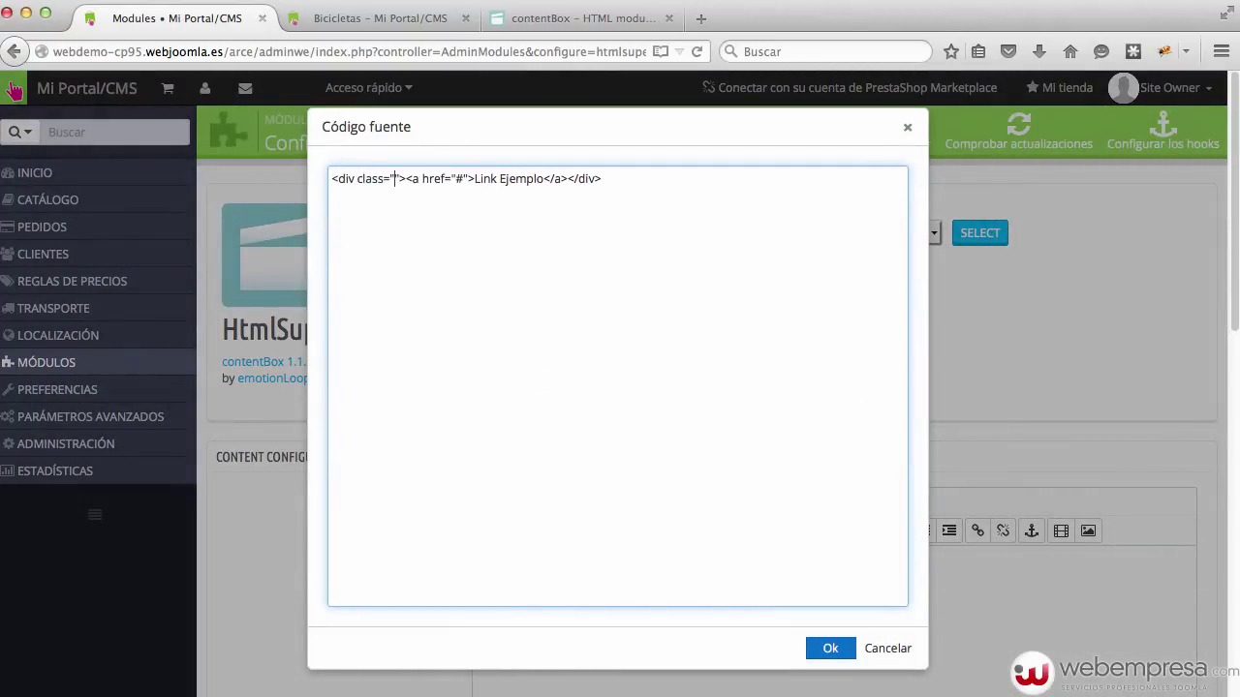
{"action": "key", "text": "super+v"}
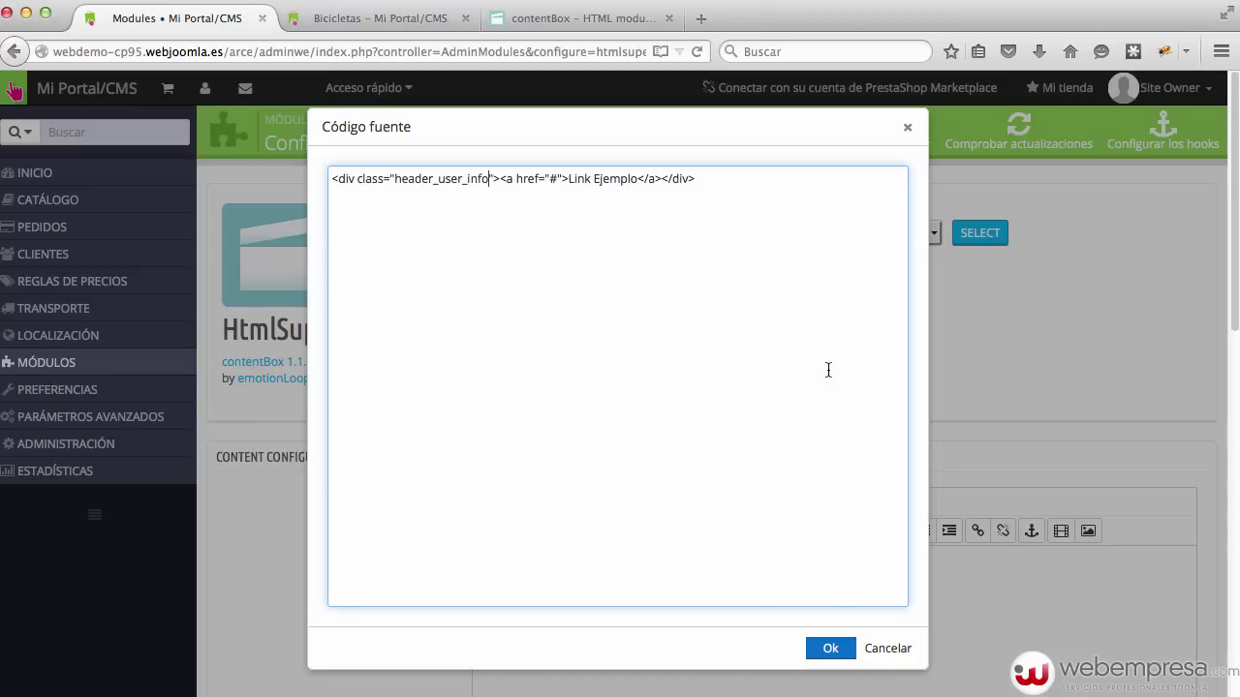
{"action": "left_click", "coordinate": [830, 648]}
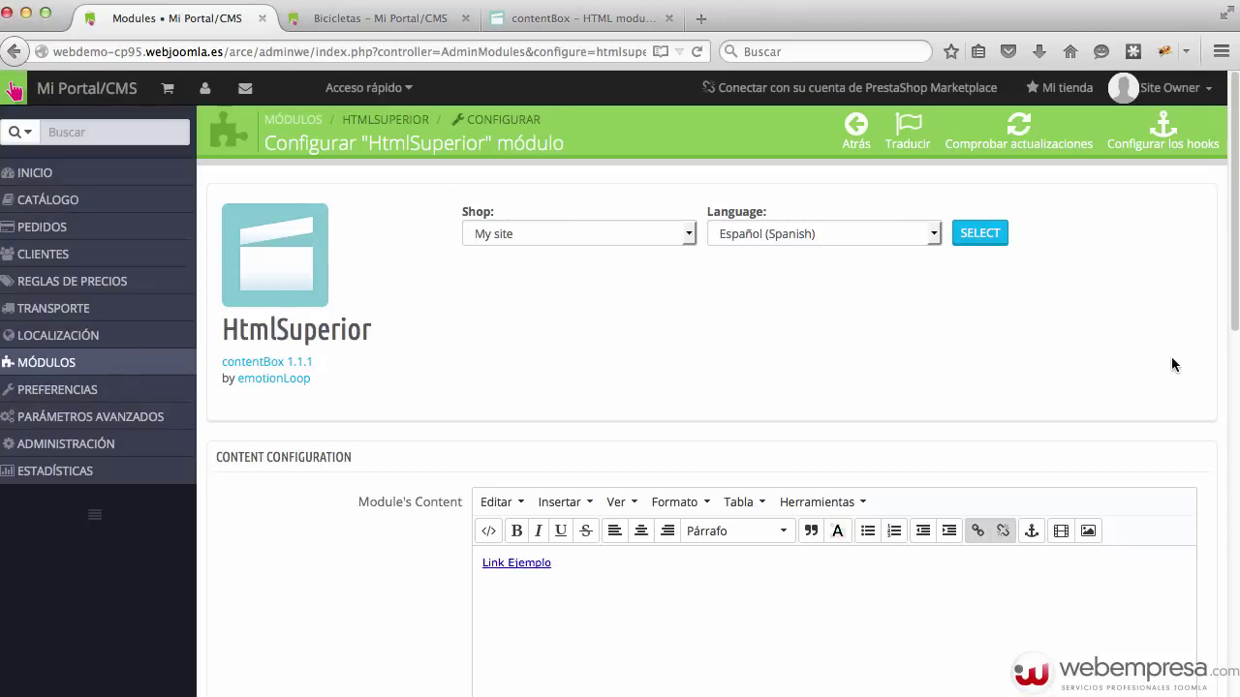
{"action": "scroll", "coordinate": [1171, 368], "scroll_direction": "down", "scroll_amount": 10}
{"action": "left_click", "coordinate": [1172, 484]}
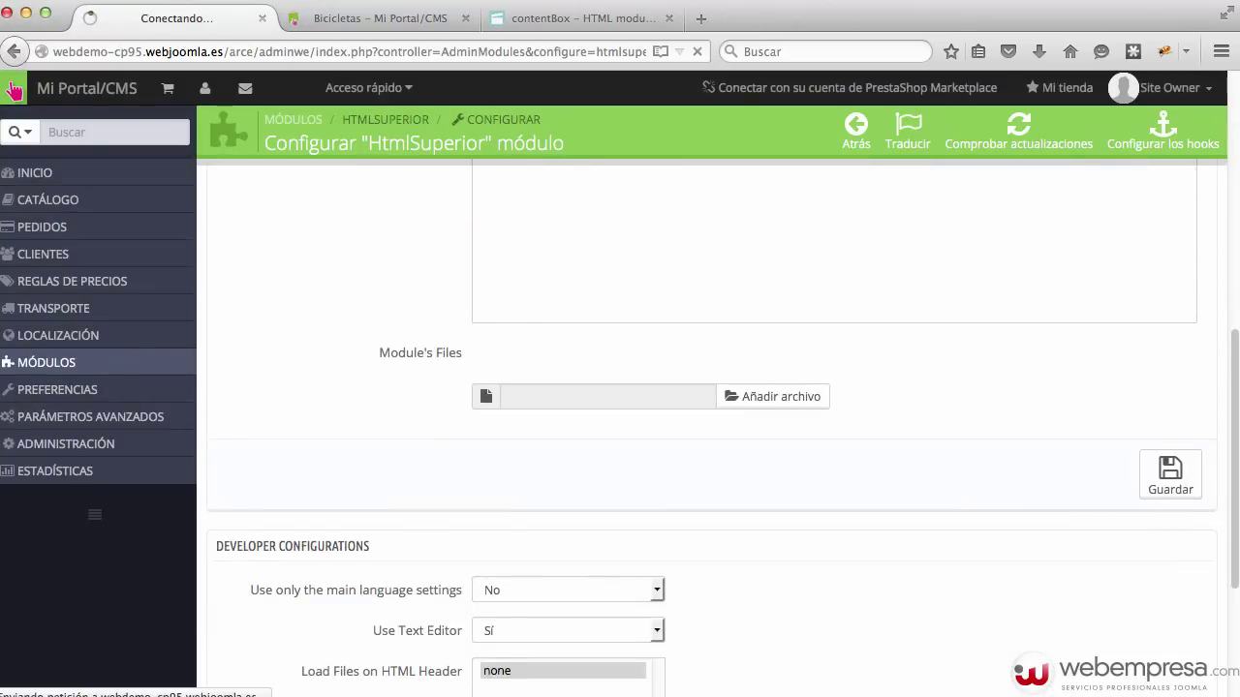
Reload the shop's Bicicletas page and check the header's Link Ejemplo and the link list in the side column
{"action": "left_click", "coordinate": [377, 17]}
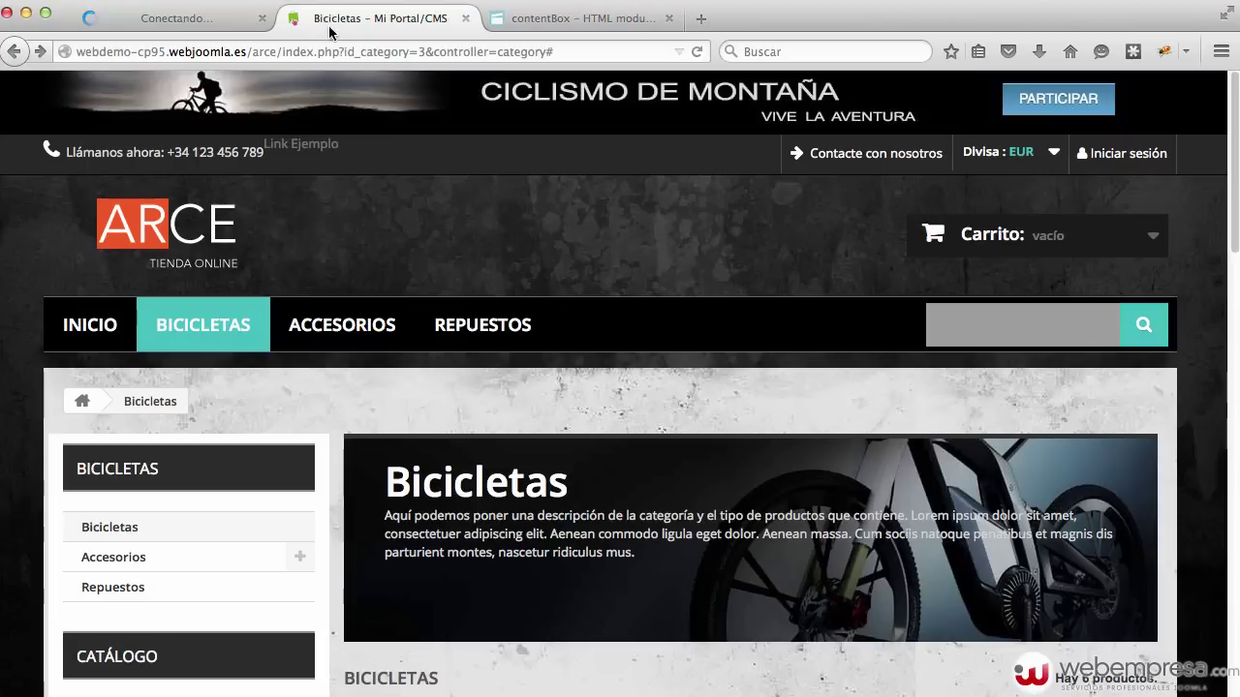
{"action": "left_click", "coordinate": [696, 53]}
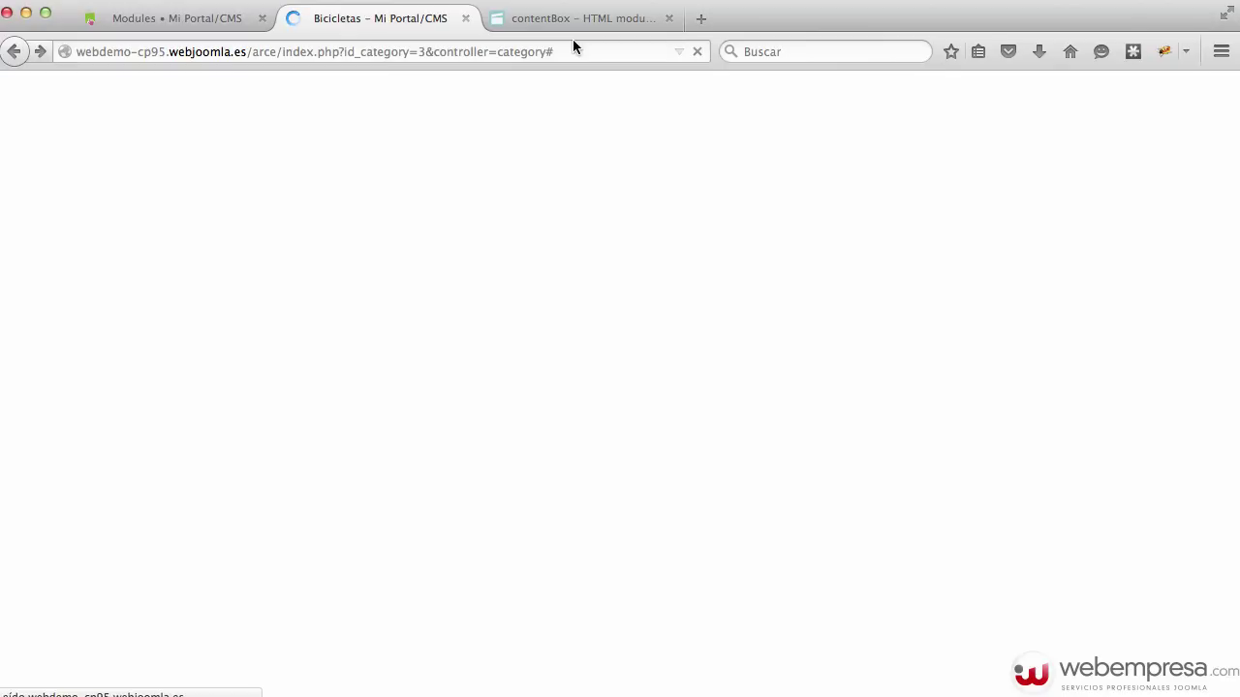
{"action": "left_click", "coordinate": [559, 48]}
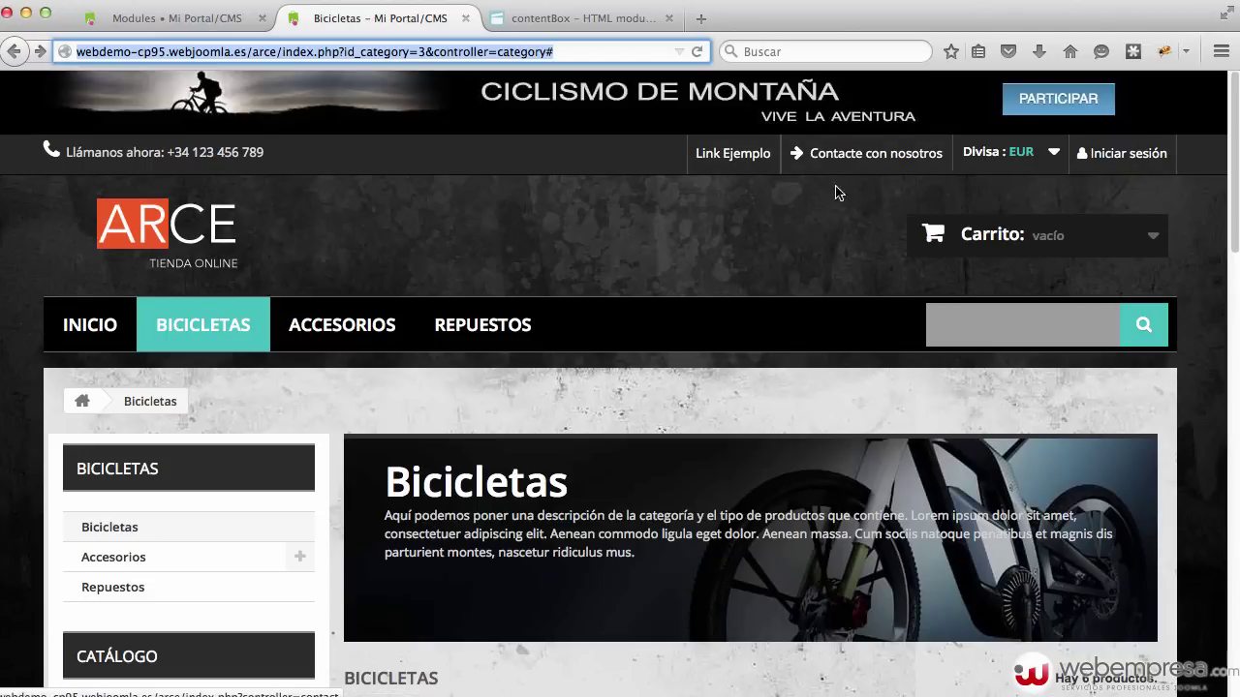
{"action": "scroll", "coordinate": [809, 227], "scroll_direction": "down", "scroll_amount": 7}
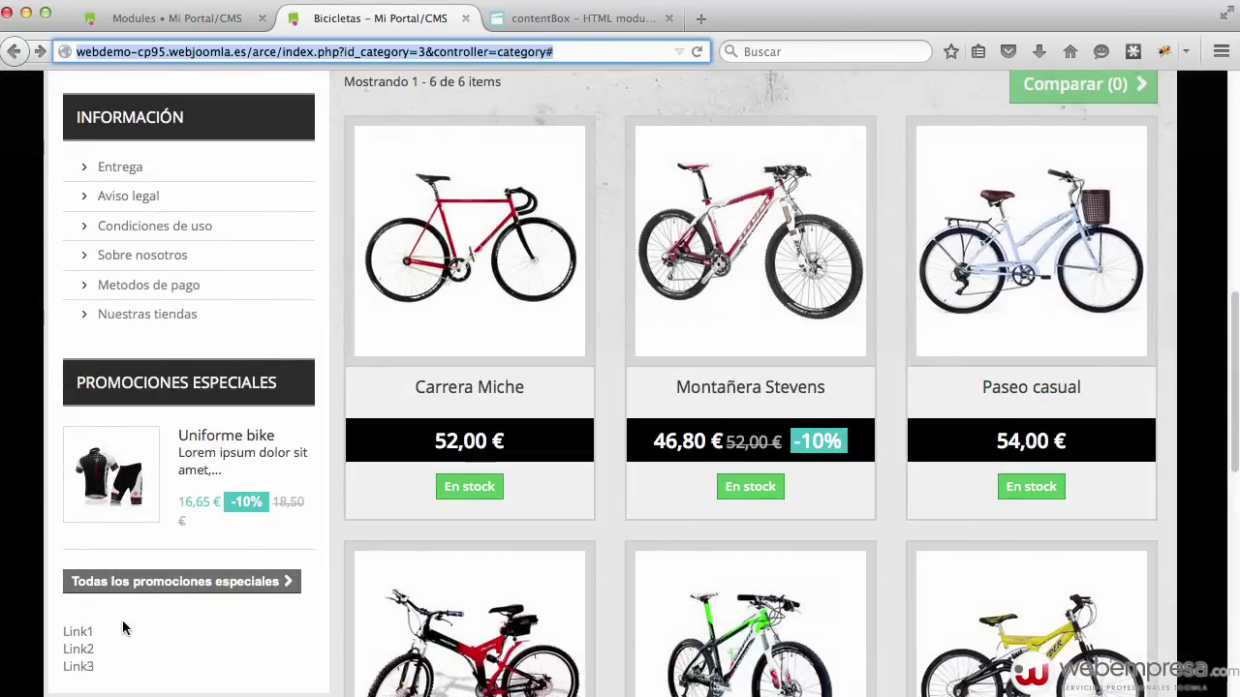
{"action": "scroll", "coordinate": [176, 607], "scroll_direction": "up", "scroll_amount": 7}
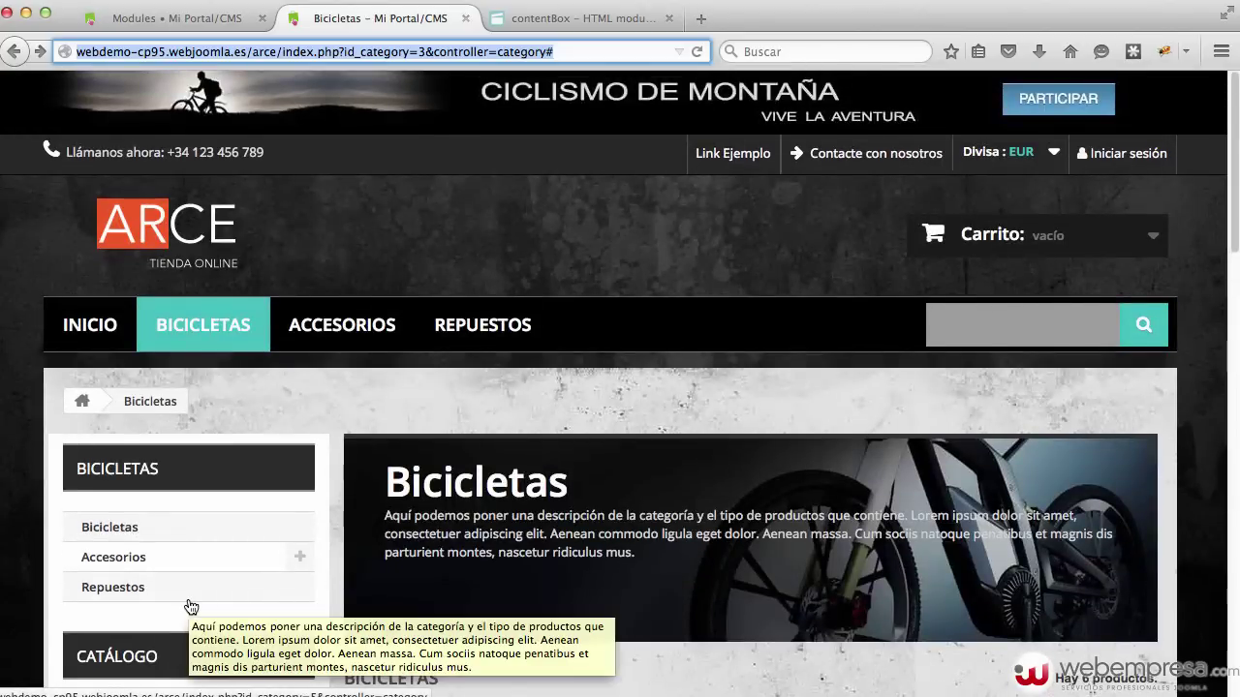